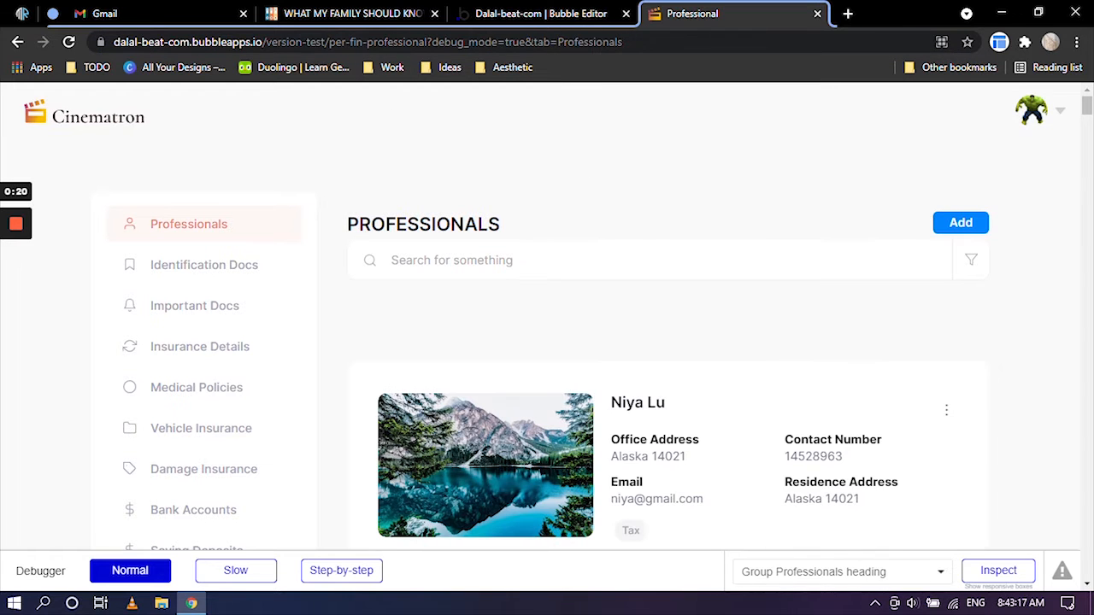
Open Insurance Details in the app preview and check the page name in its URL.
left_click(205, 356)
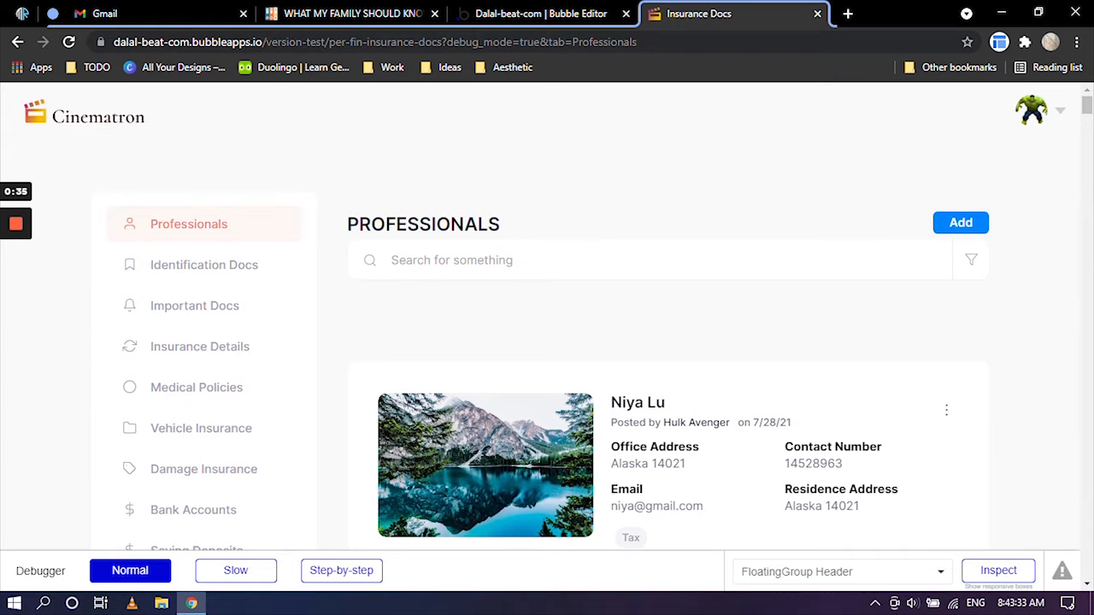
left_click(387, 42)
left_click_drag(399, 42, 446, 42)
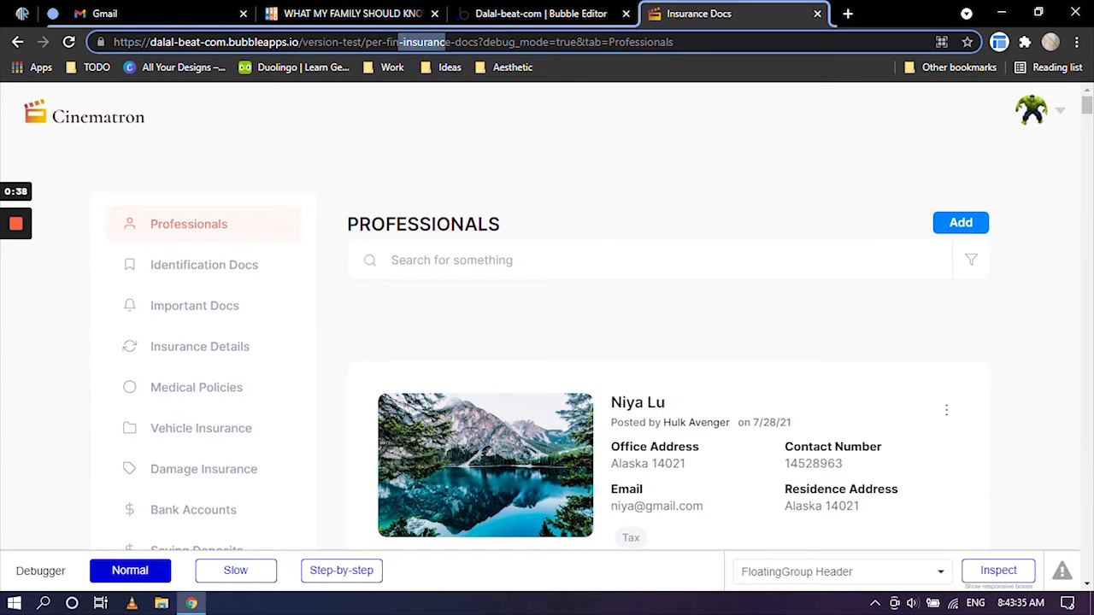
left_click(596, 139)
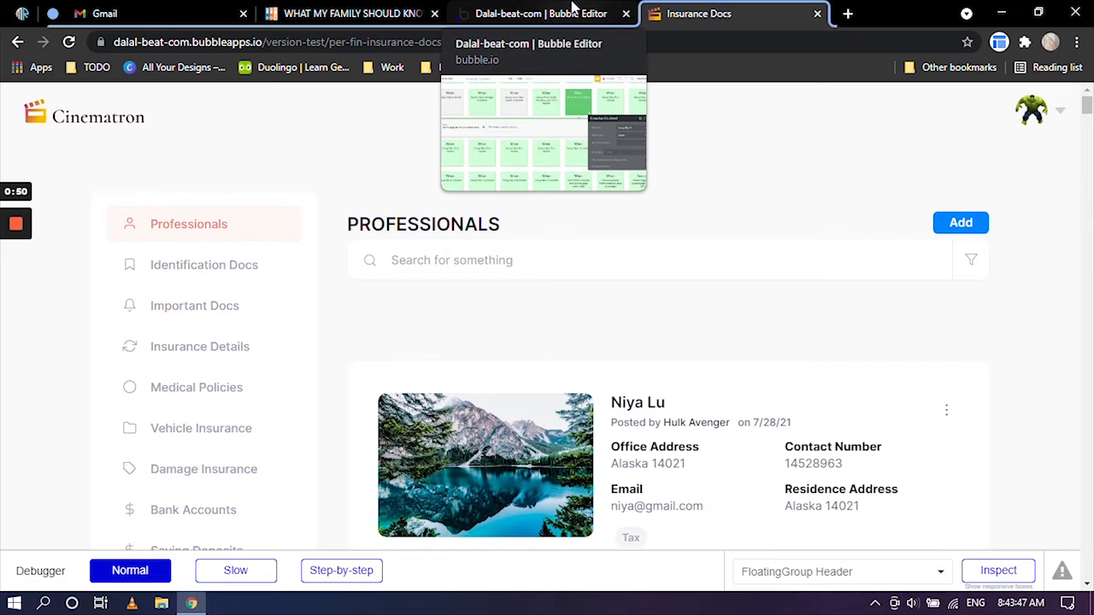
Switch to the Bubble editor and open the click workflow of the navigation group whose data source is Professionals.
left_click(573, 13)
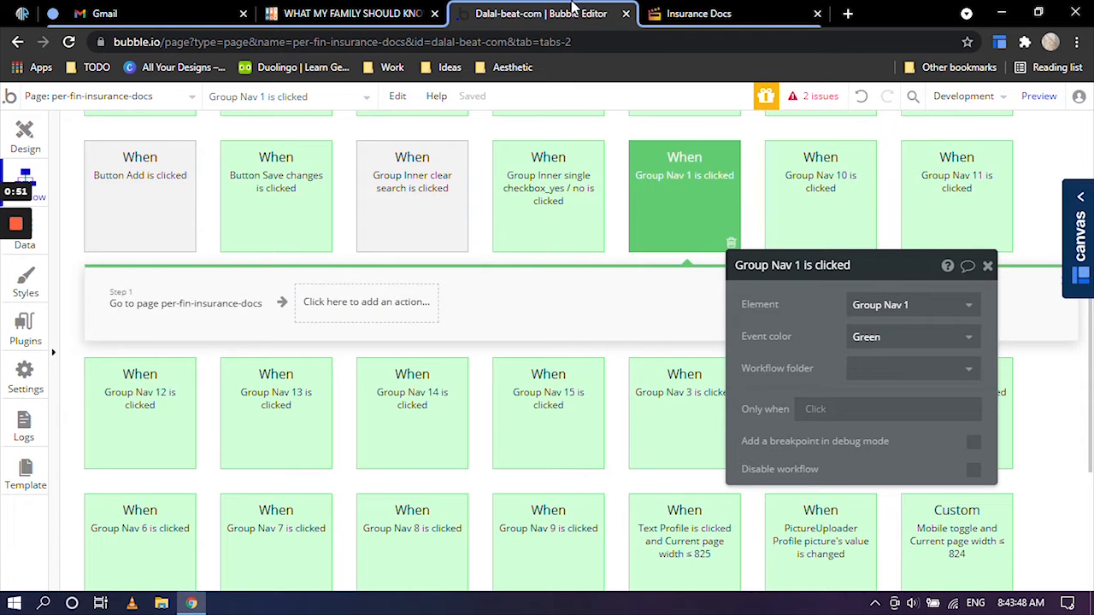
scroll(378, 237, "up", 2)
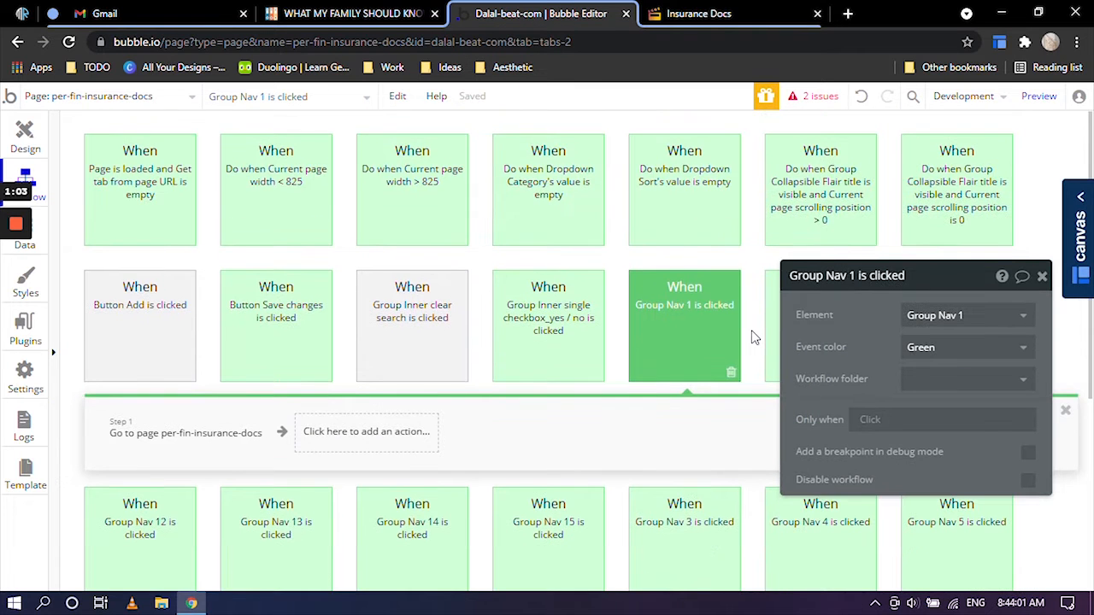
scroll(727, 291, "down", 1)
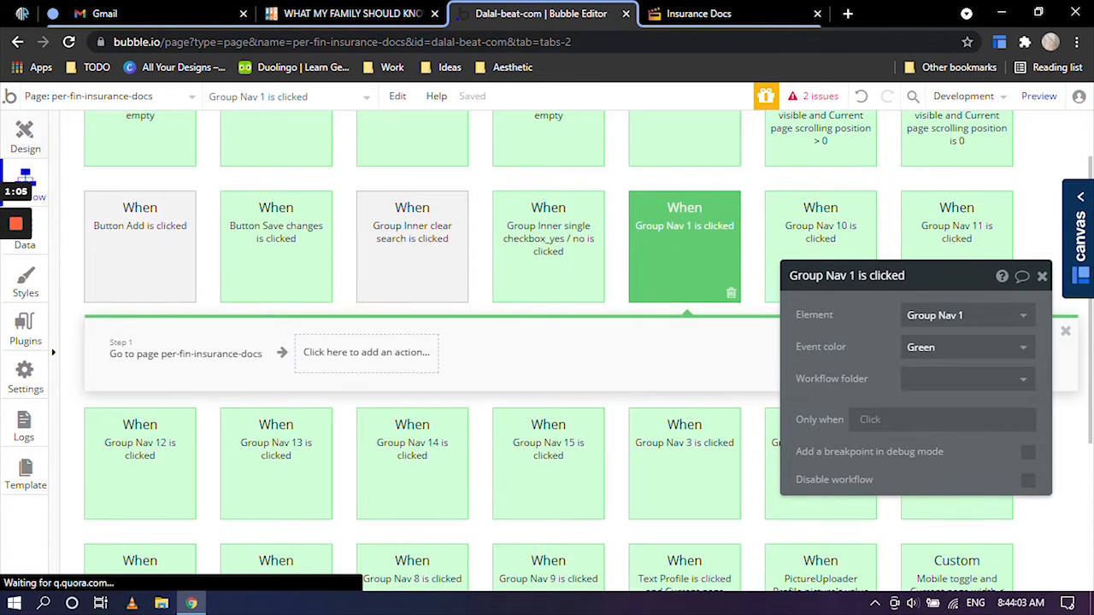
left_click(26, 135)
left_click(501, 283)
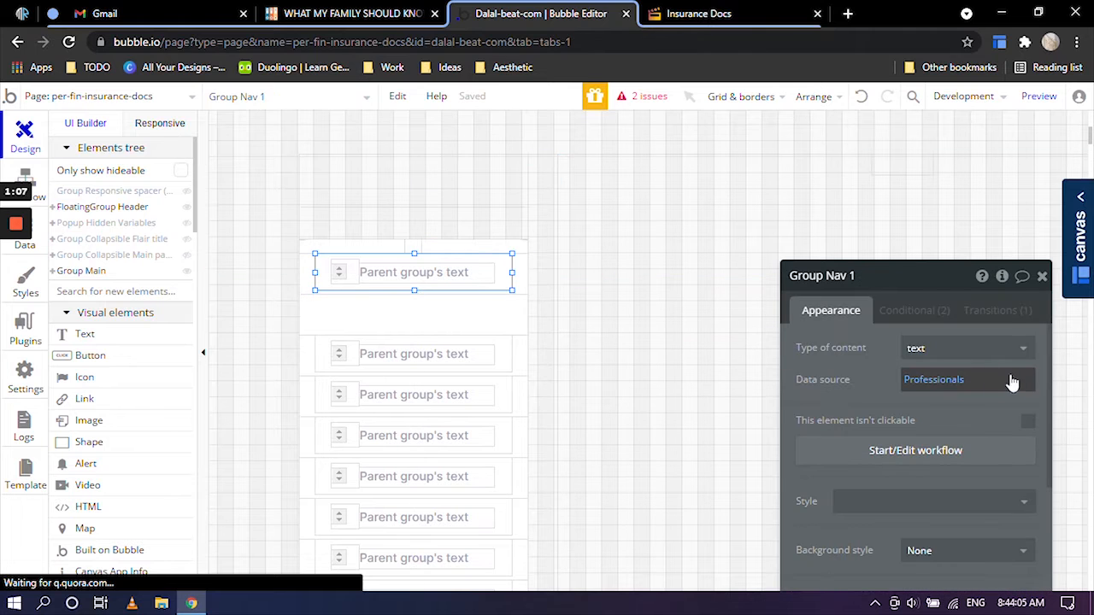
left_click(916, 451)
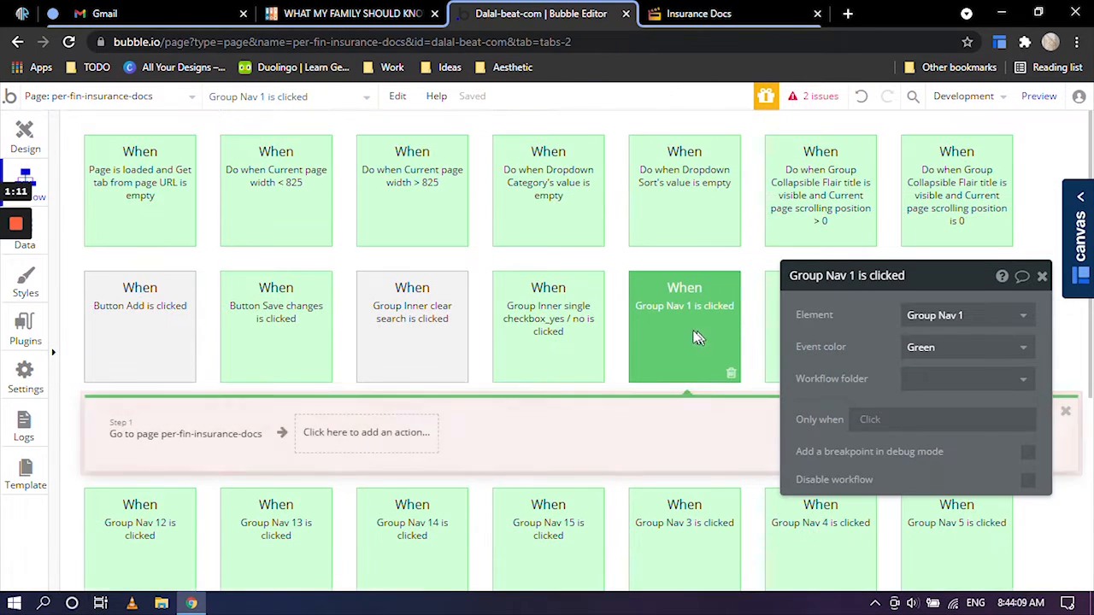
Set the destination of the workflow's Go to page action to per-fin-professional.
scroll(528, 299, "down", 2)
left_click(158, 280)
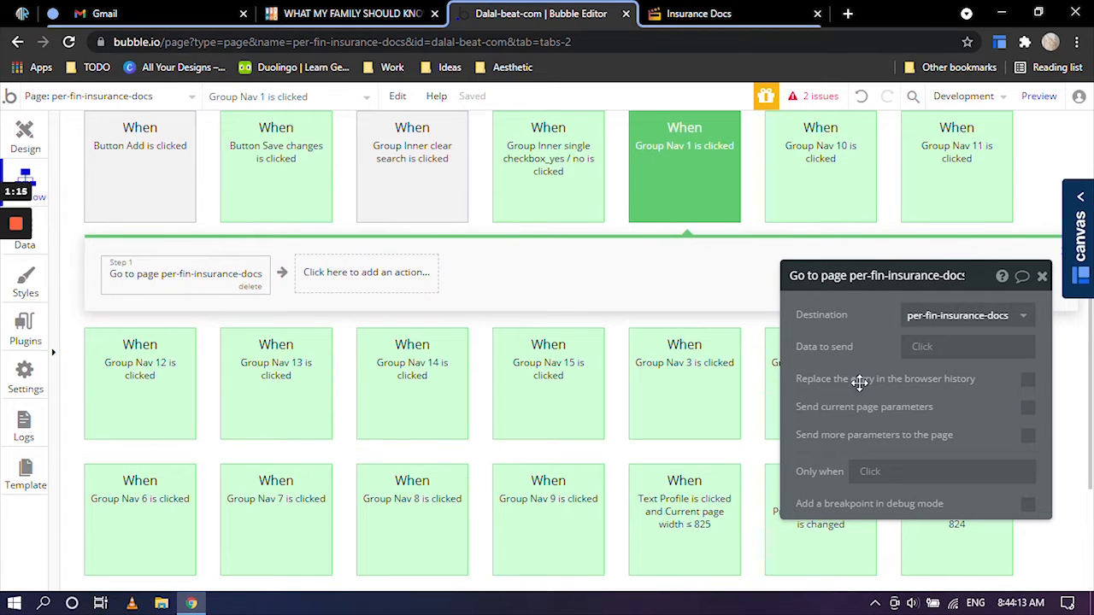
left_click_drag(858, 382, 615, 283)
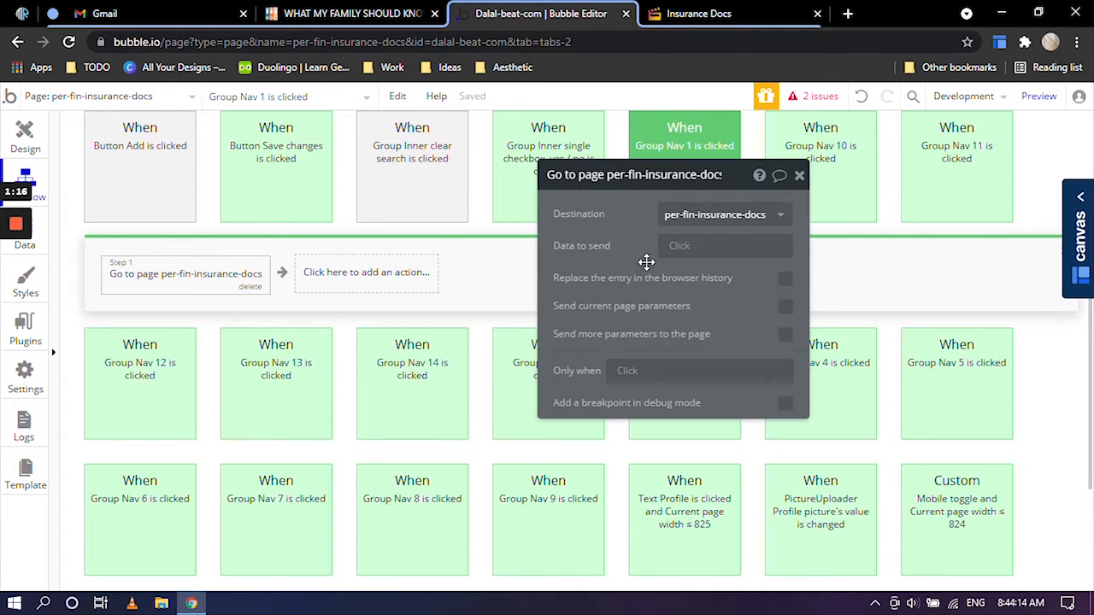
left_click(718, 216)
scroll(743, 346, "down", 2)
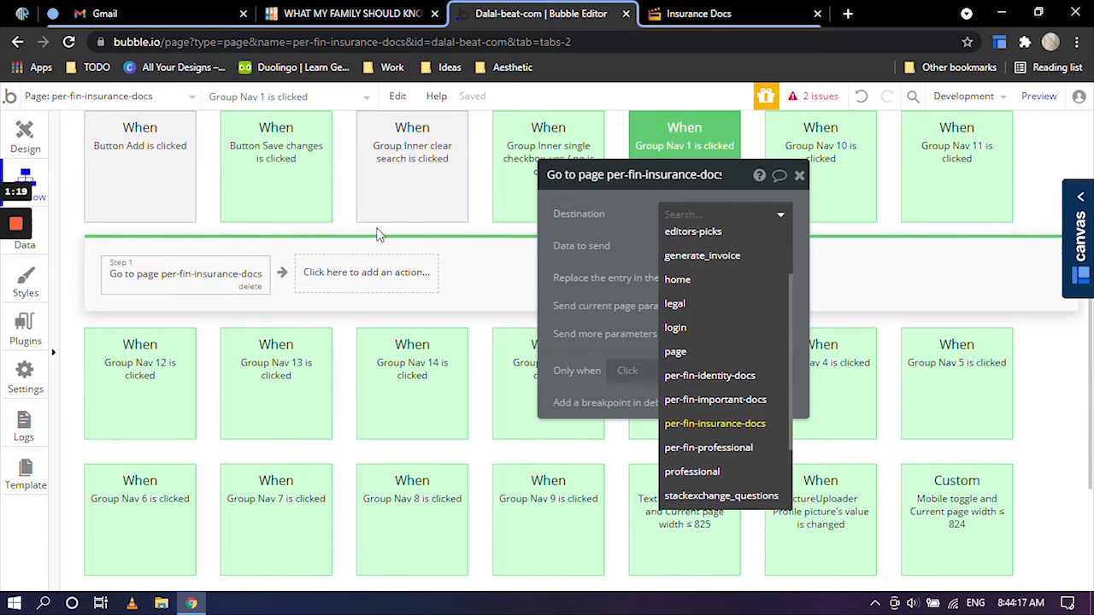
left_click(703, 451)
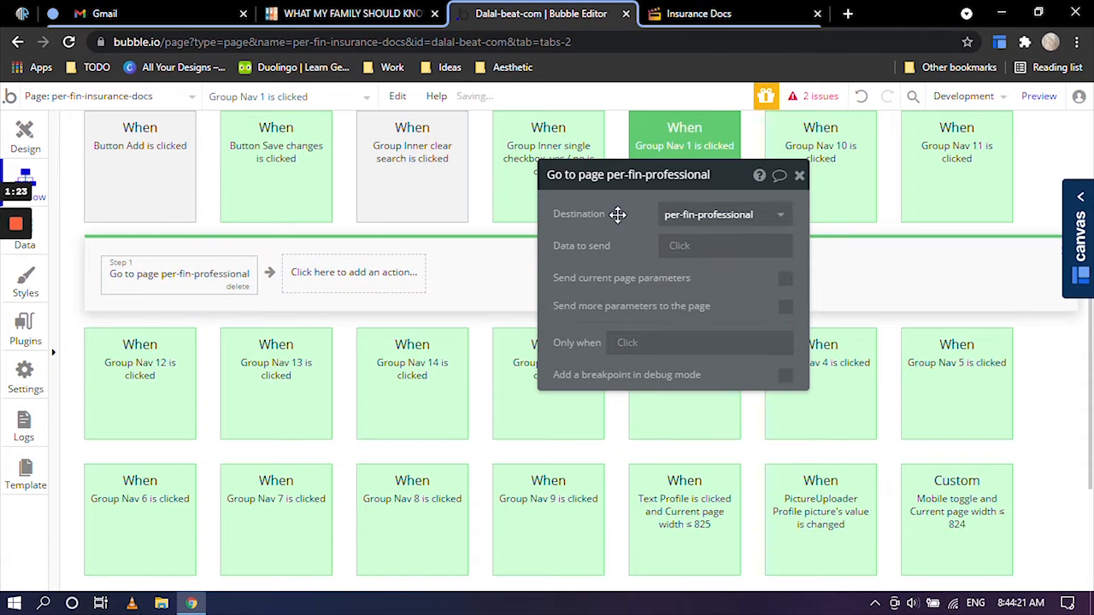
Switch to the app preview, refresh it to the latest version, and test the Professionals navigation item.
left_click(672, 13)
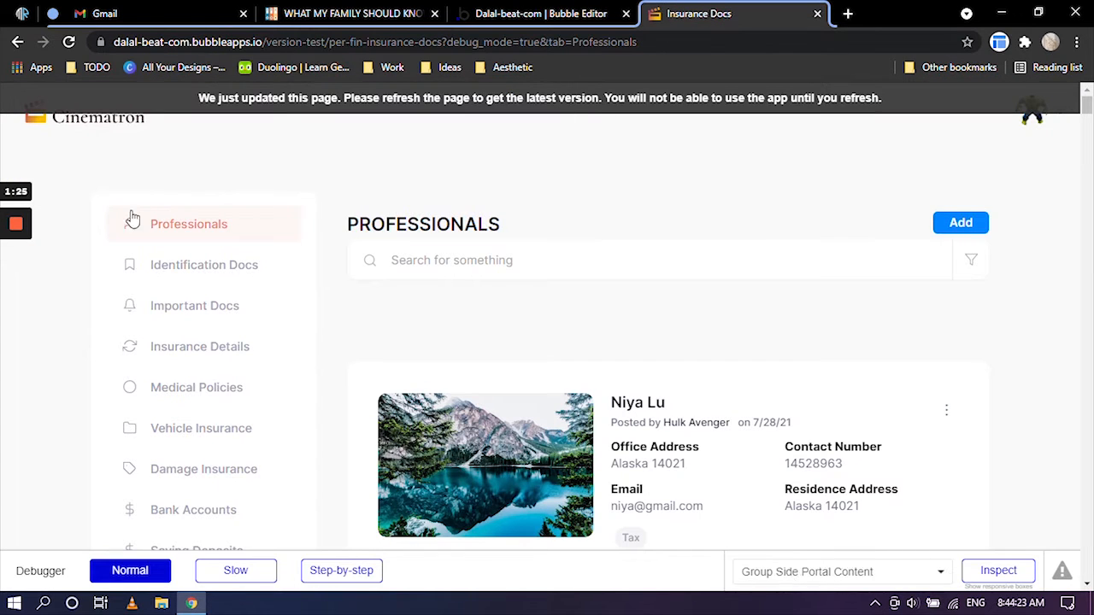
left_click(574, 106)
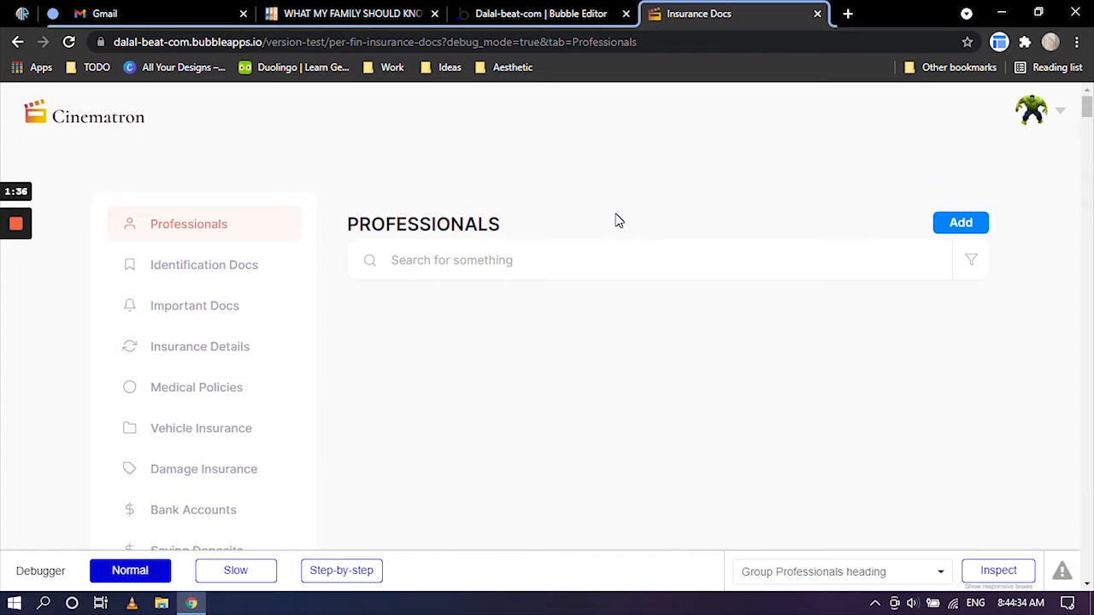
scroll(606, 396, "down", 8)
scroll(564, 296, "up", 8)
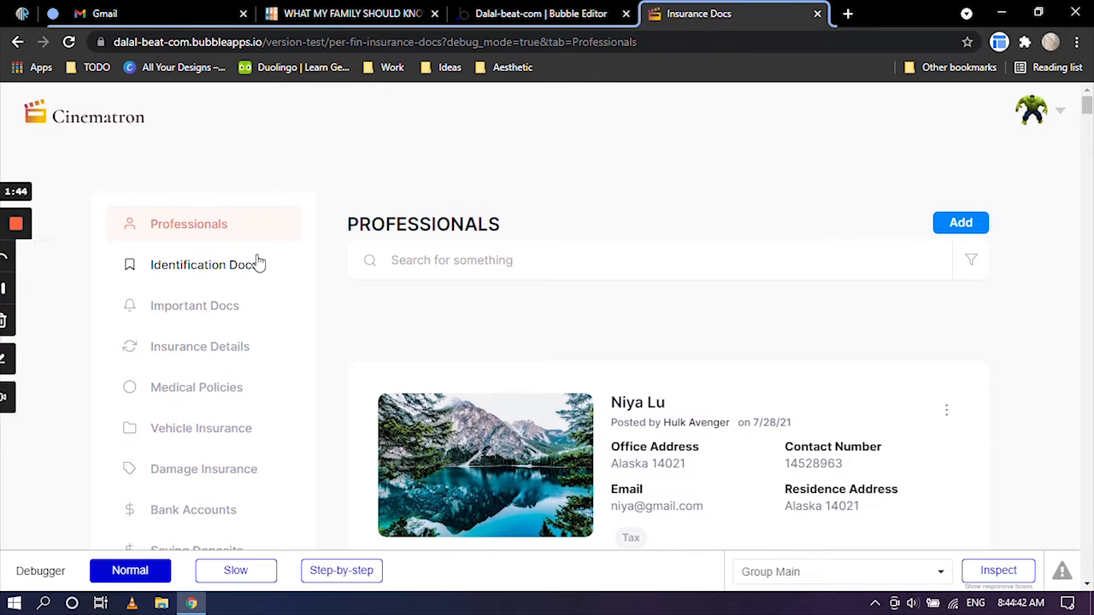
left_click(191, 228)
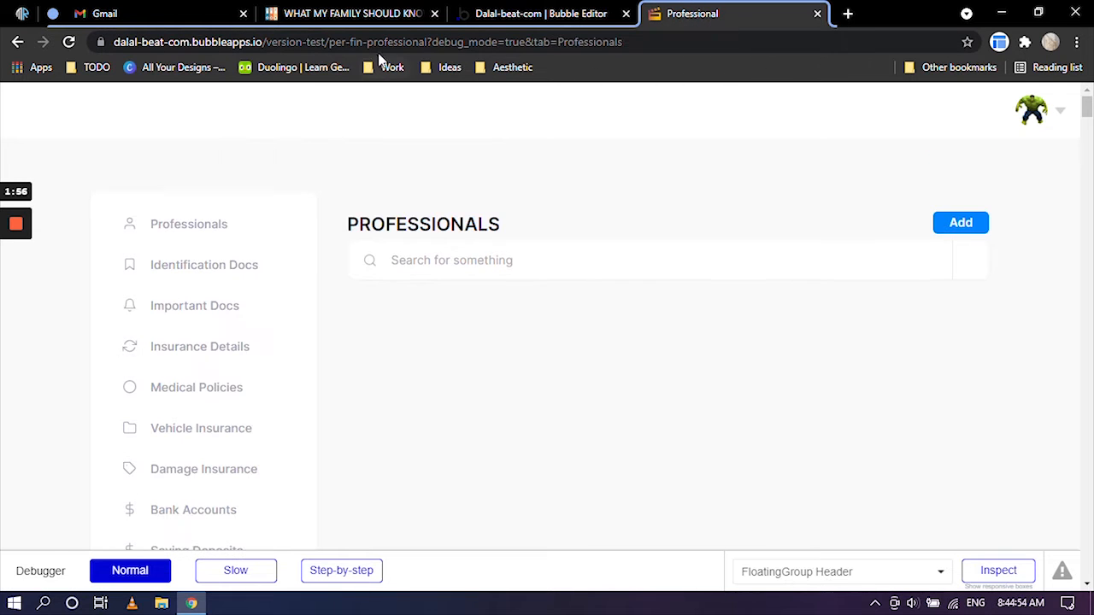
Examine the Professionals page's URL, record list and heading in the preview.
left_click_drag(368, 42, 445, 42)
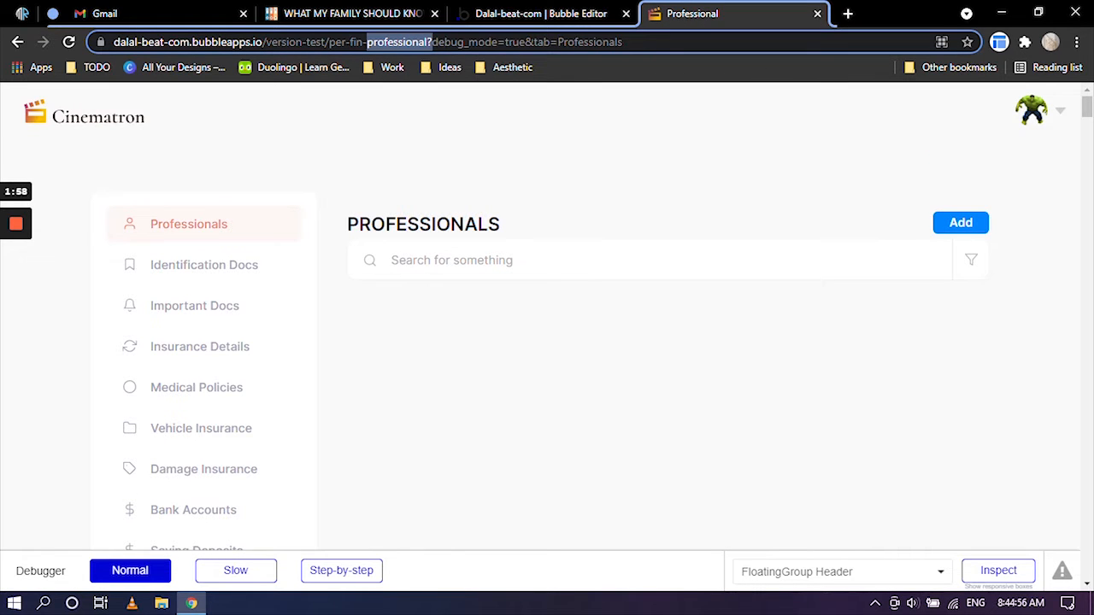
left_click(617, 206)
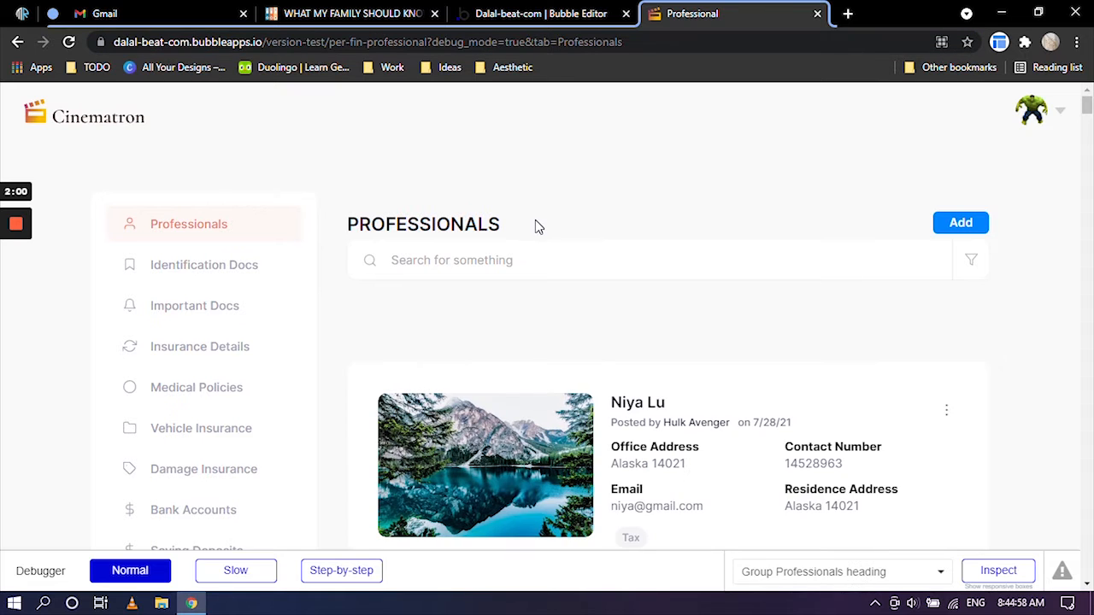
scroll(601, 371, "down", 3)
scroll(601, 371, "up", 3)
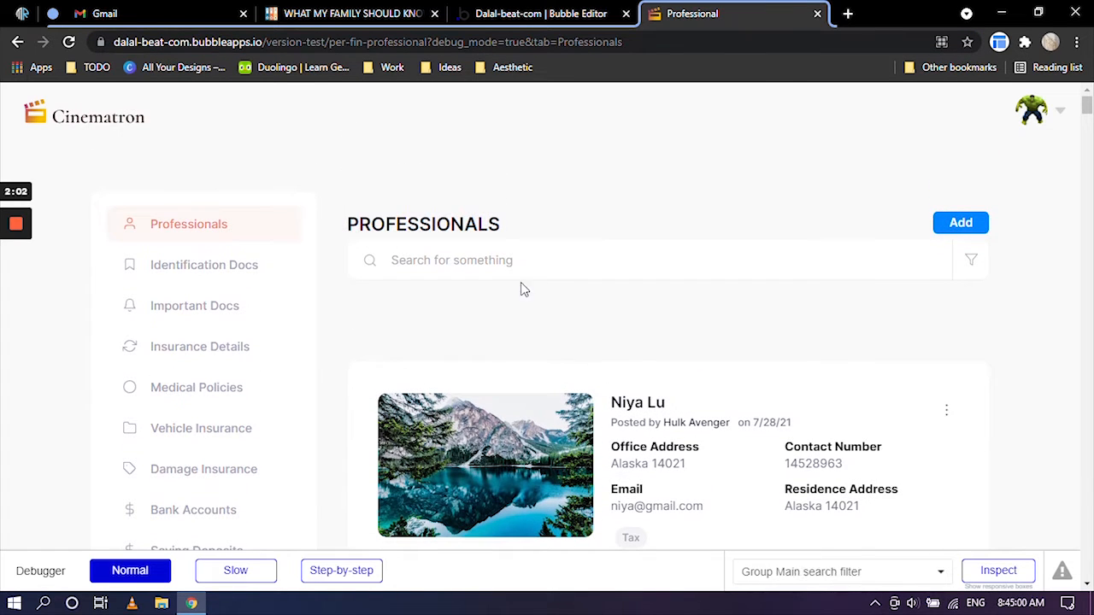
double_click(372, 219)
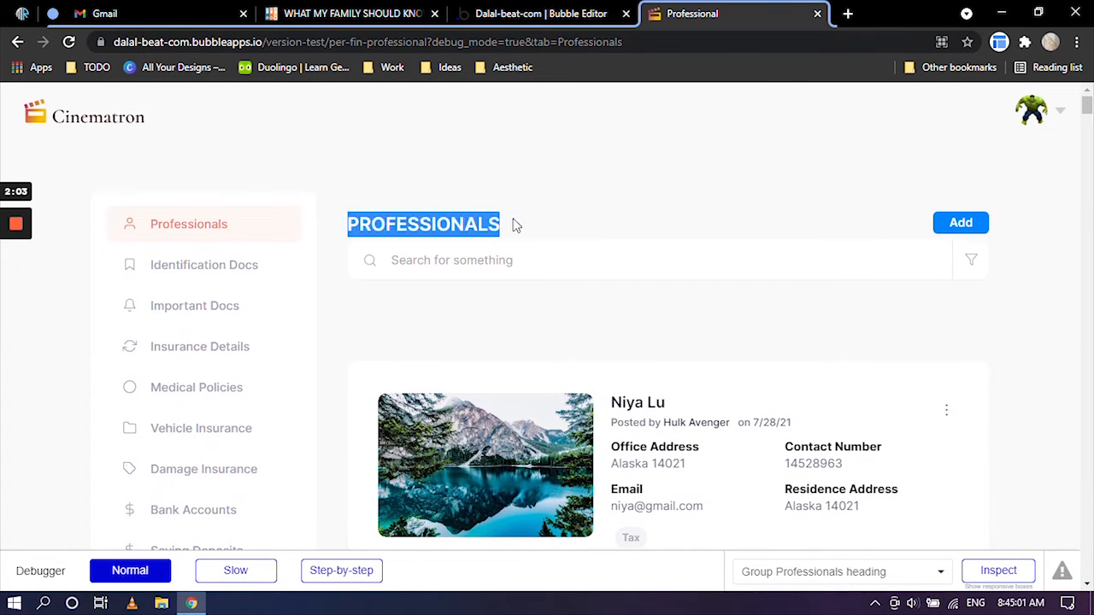
left_click(627, 212)
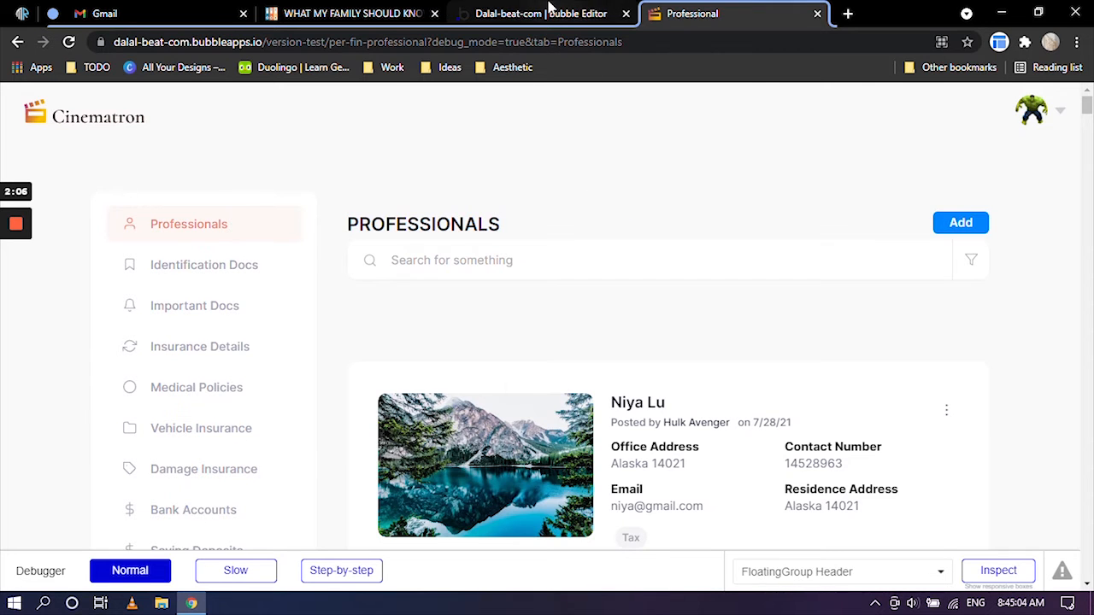
Inspect the data sources of the side navigation groups in the Bubble editor and compare them with the preview's navigation.
left_click(547, 13)
left_click(25, 141)
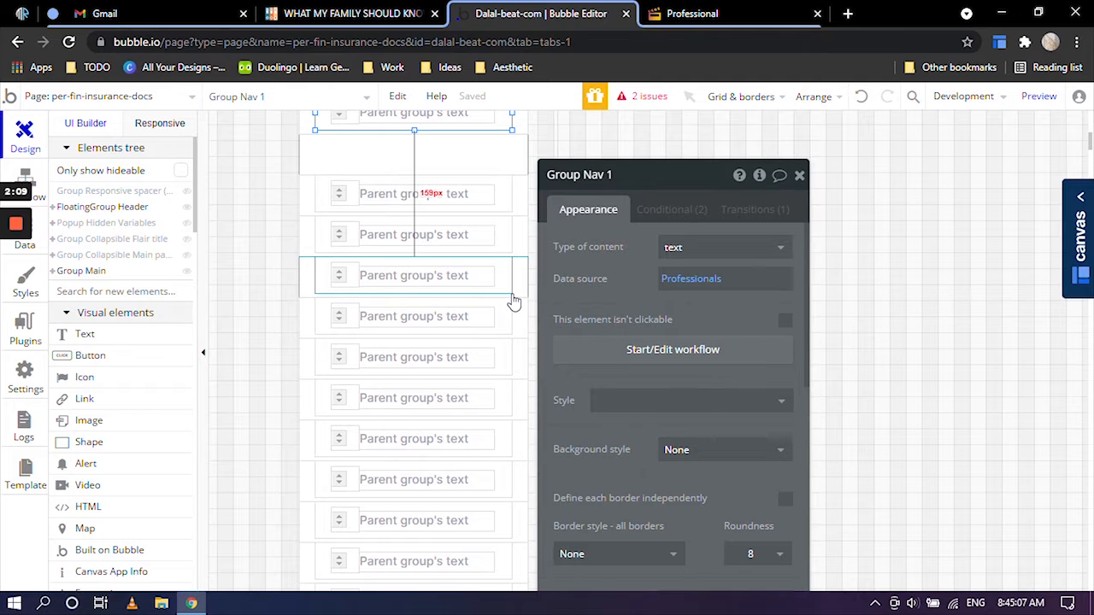
left_click_drag(578, 281, 724, 275)
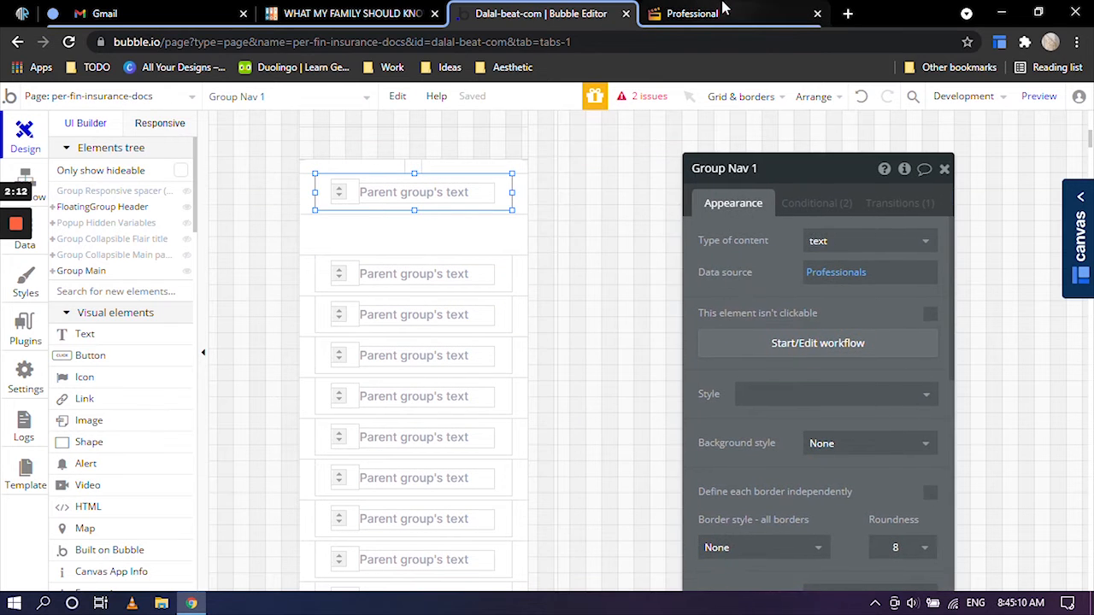
left_click(502, 286)
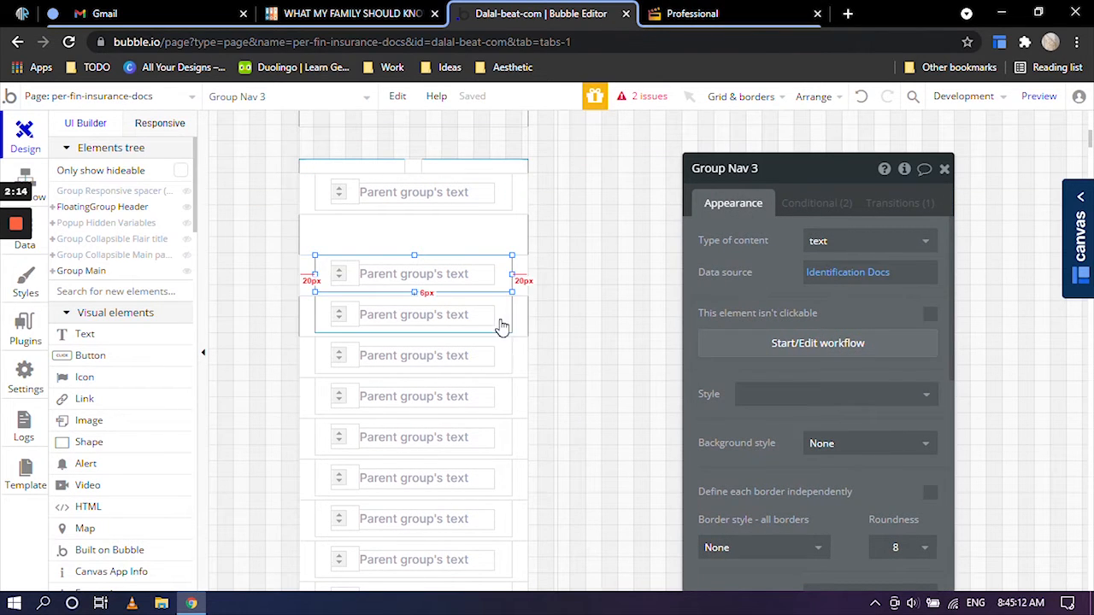
left_click(502, 327)
left_click(505, 364)
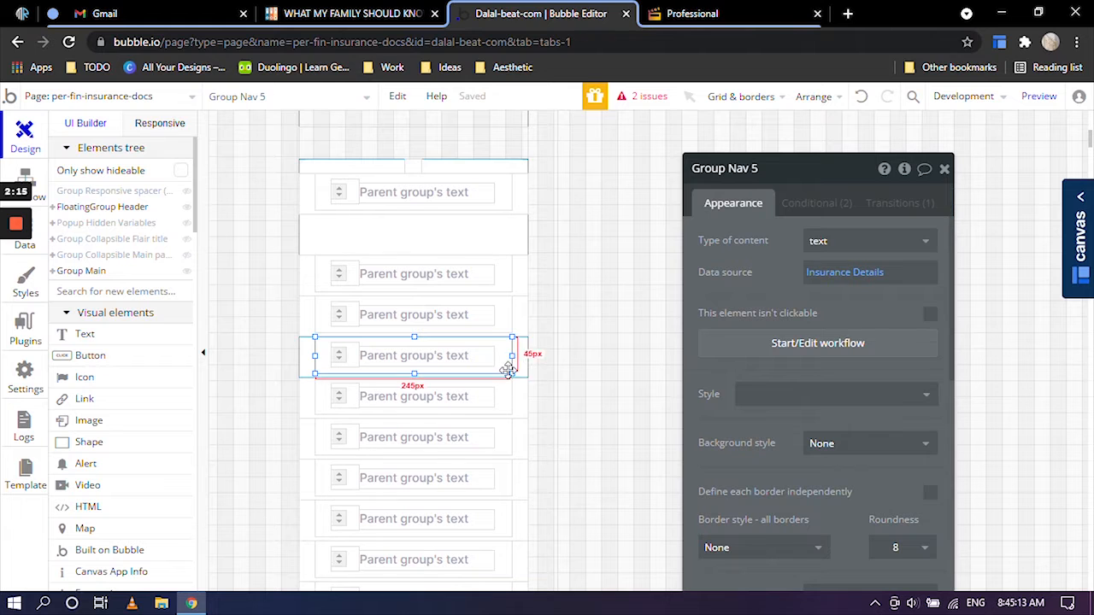
left_click(745, 8)
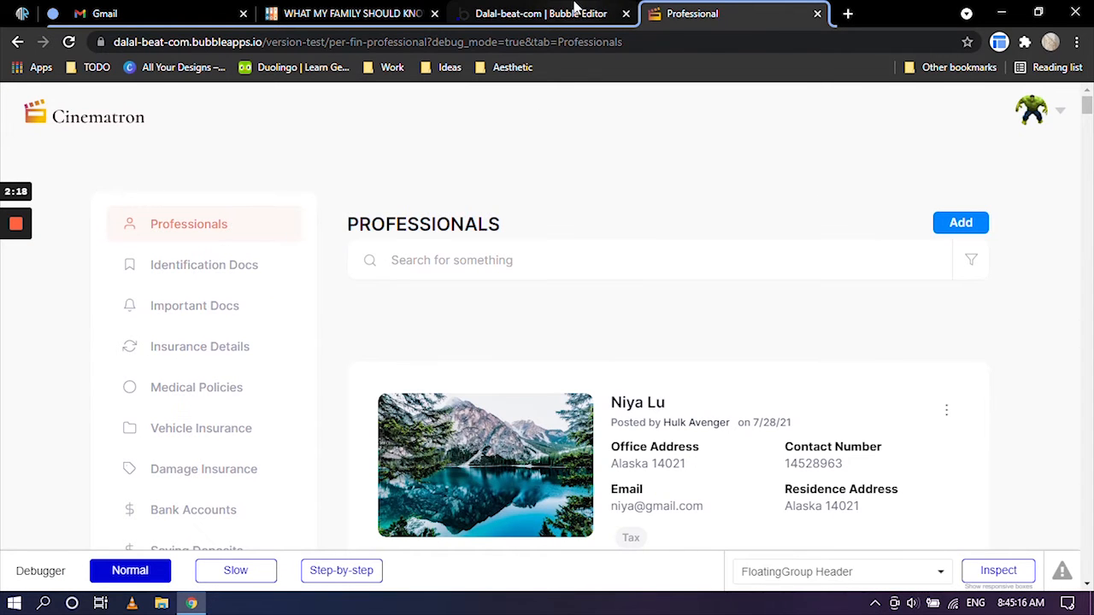
Return to the Bubble editor, look through the custom data types, and choose the per-fin-insurance-docs page from the page list.
left_click(574, 12)
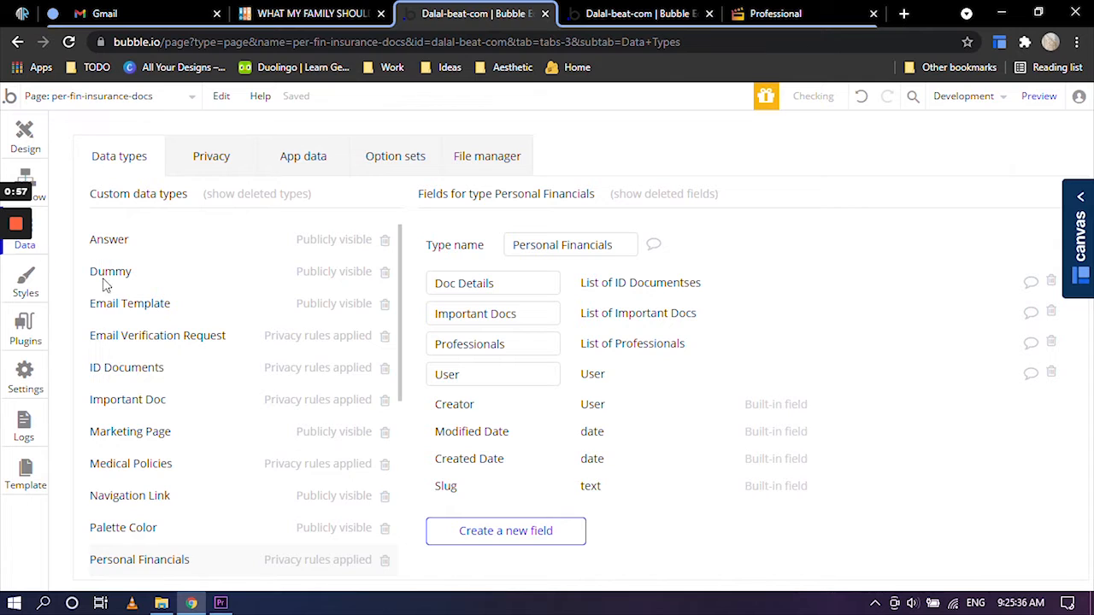
scroll(257, 423, "down", 5)
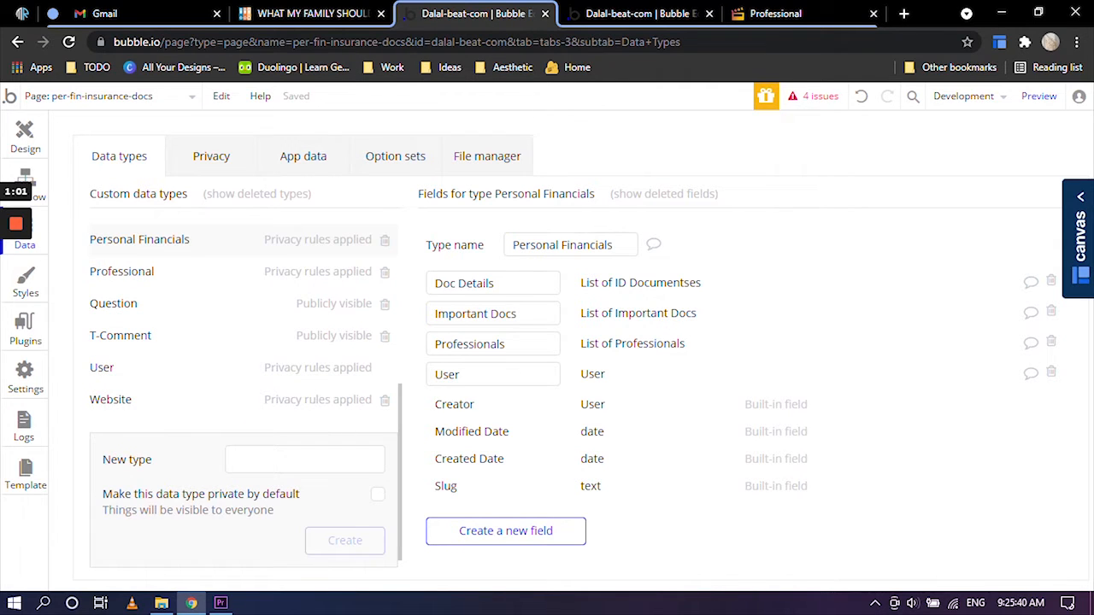
scroll(316, 396, "up", 2)
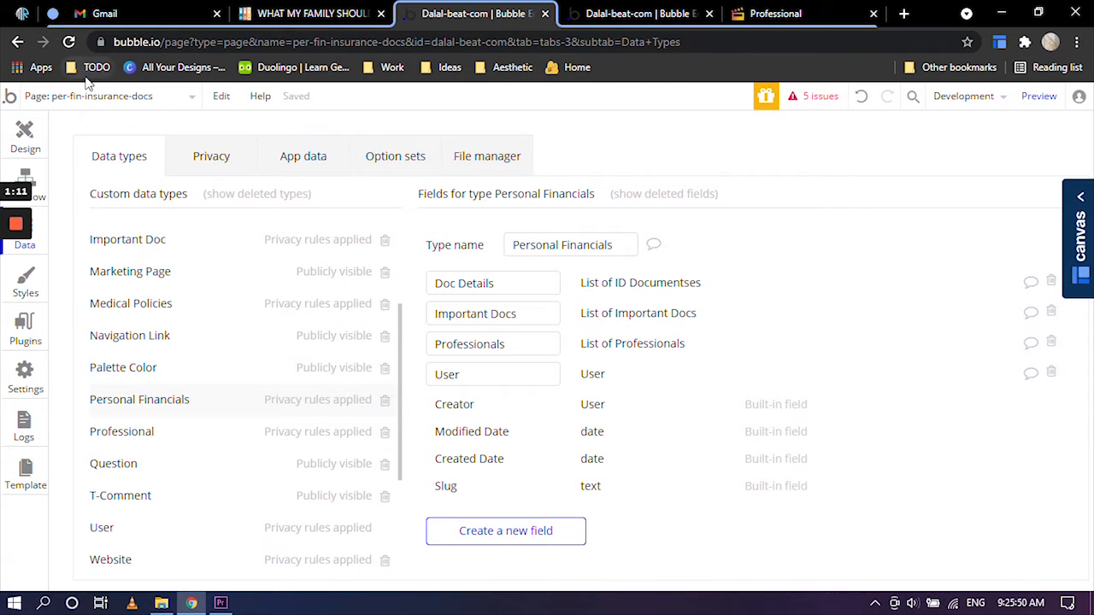
left_click(145, 98)
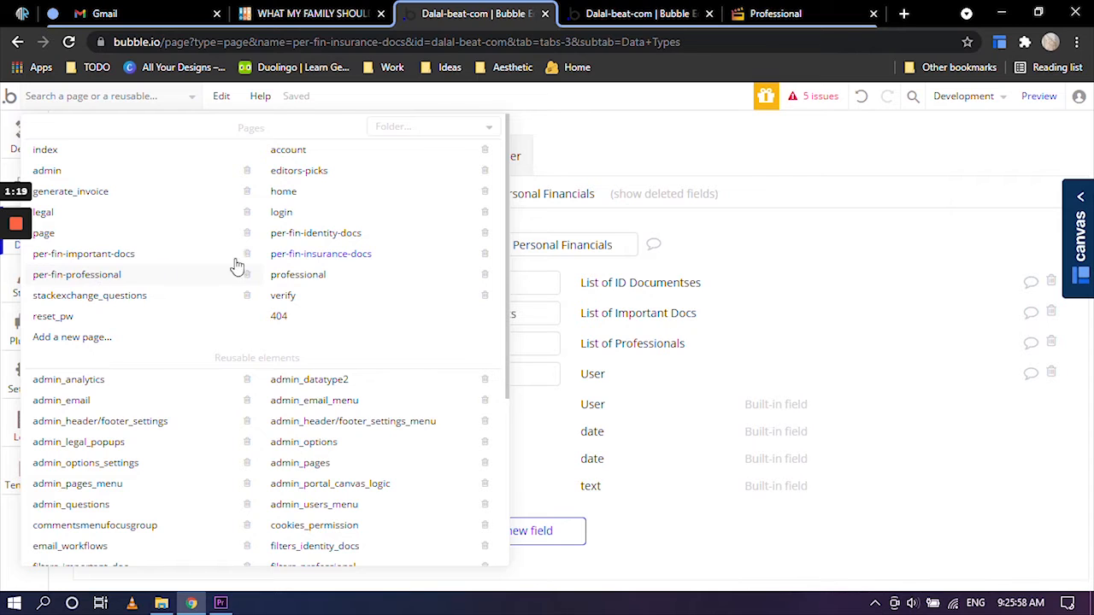
left_click(362, 260)
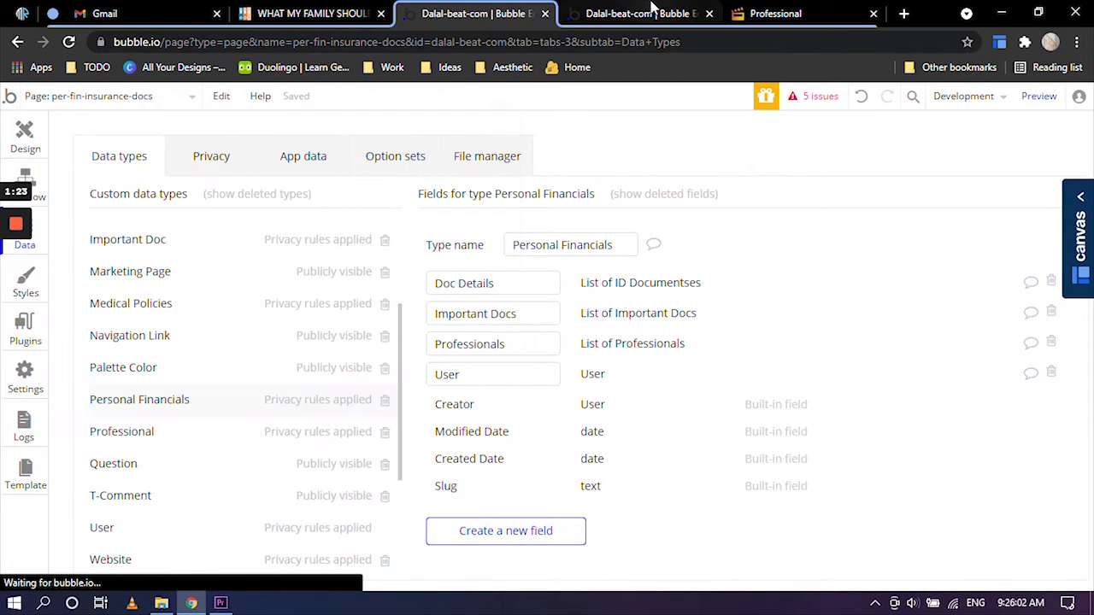
Check the Professional cell content in the second editor tab and view the fields of the Professional data type in the first.
left_click(651, 6)
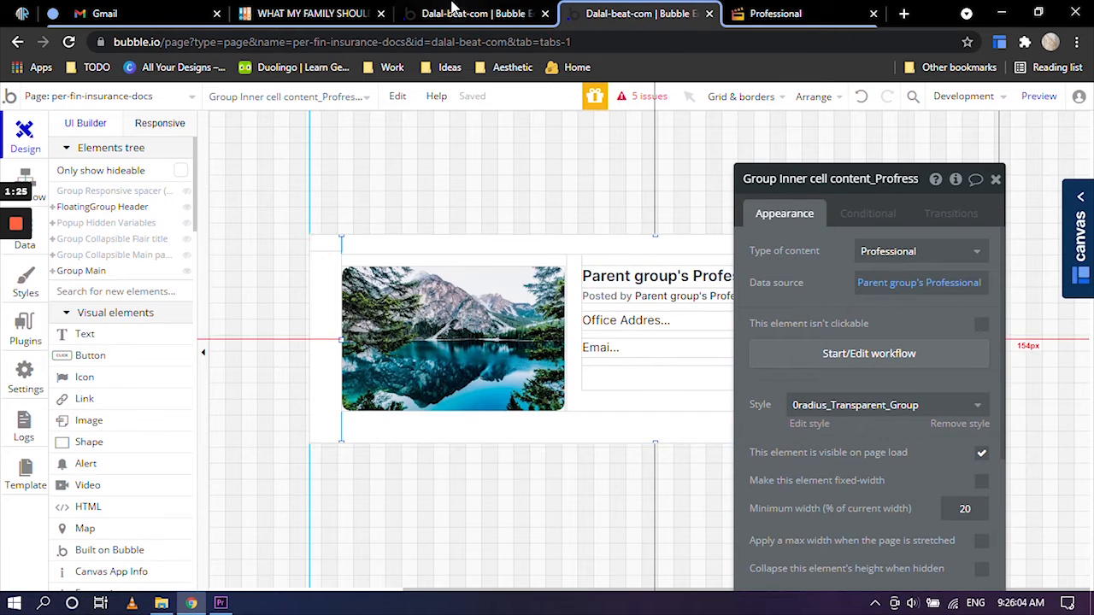
left_click(452, 8)
scroll(181, 475, "down", 2)
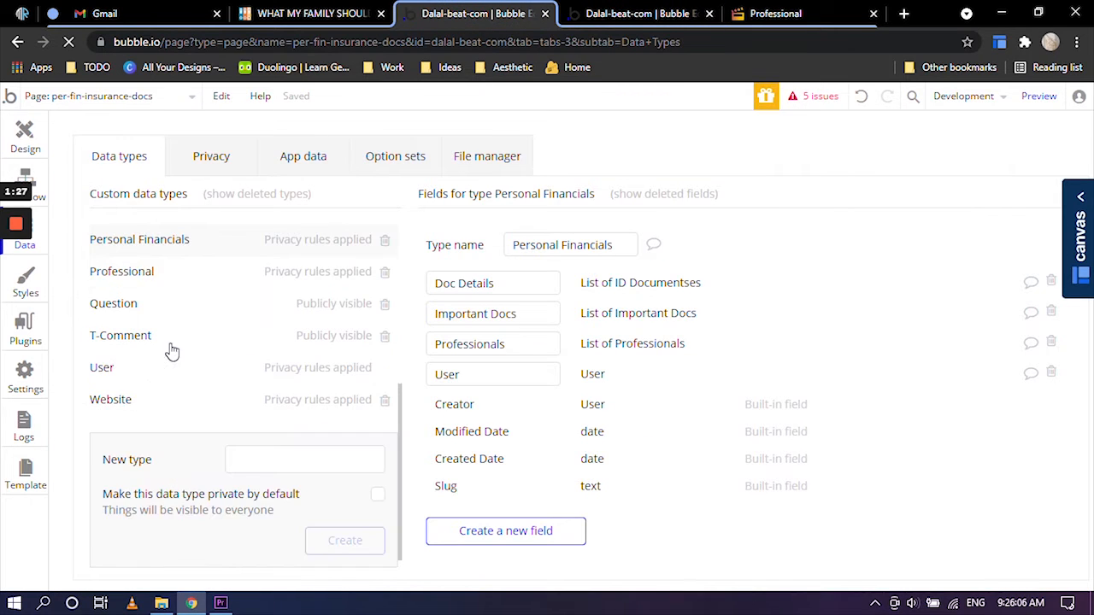
scroll(171, 351, "up", 3)
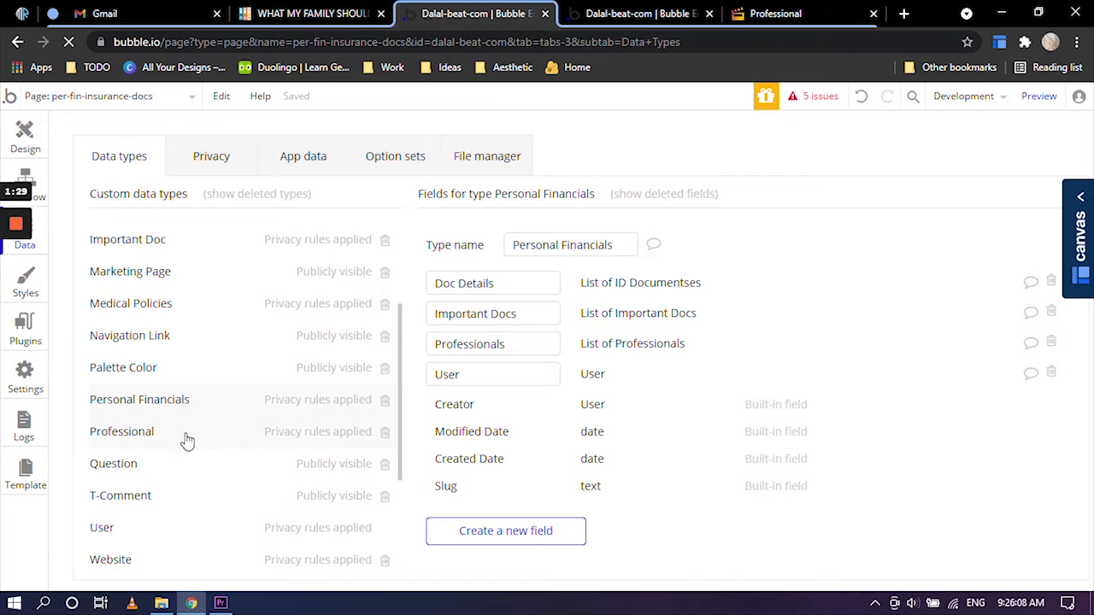
left_click(188, 431)
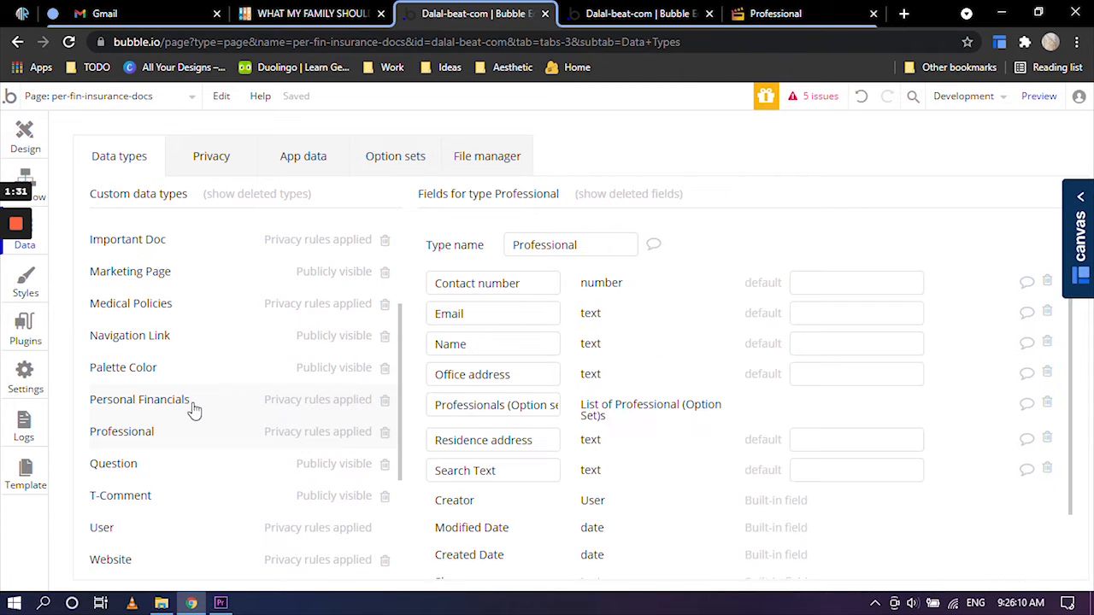
Compare the Professional data type's fields with the Professional group on the design canvas.
scroll(523, 389, "down", 1)
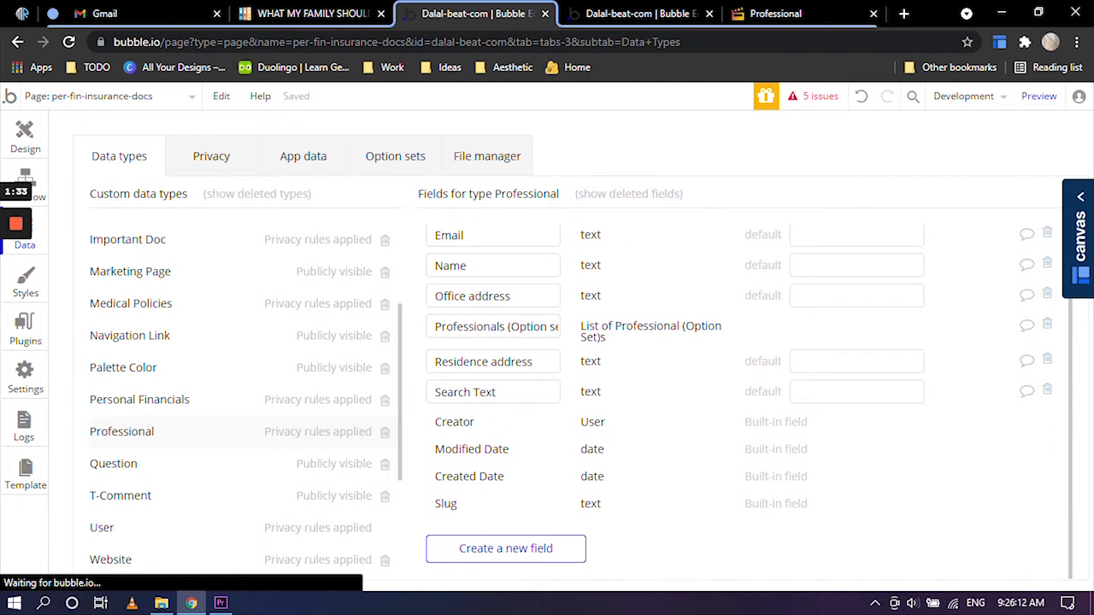
left_click(633, 10)
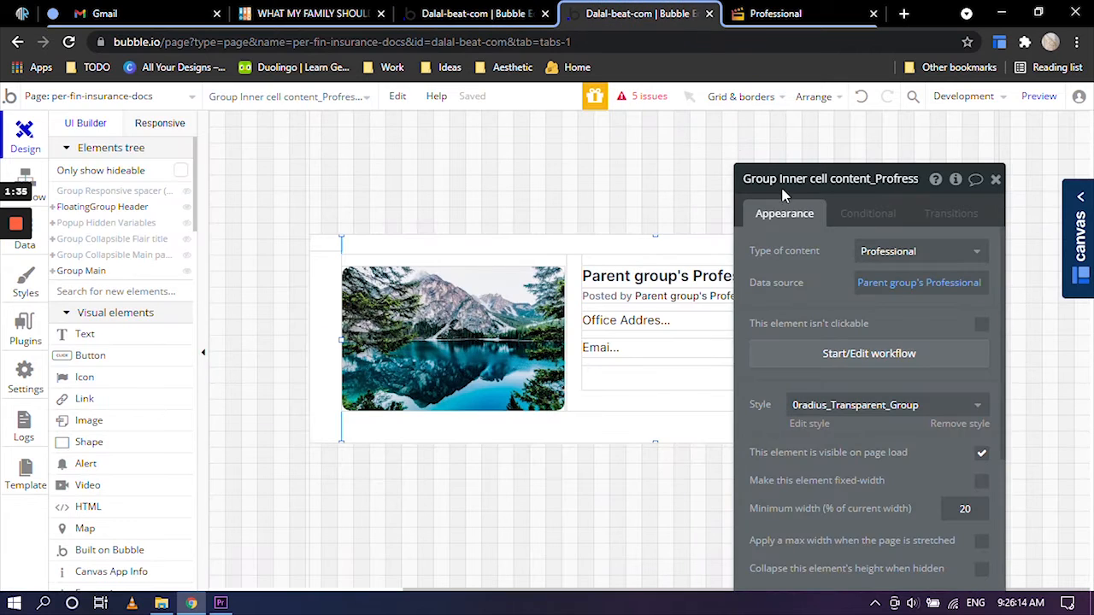
left_click(504, 13)
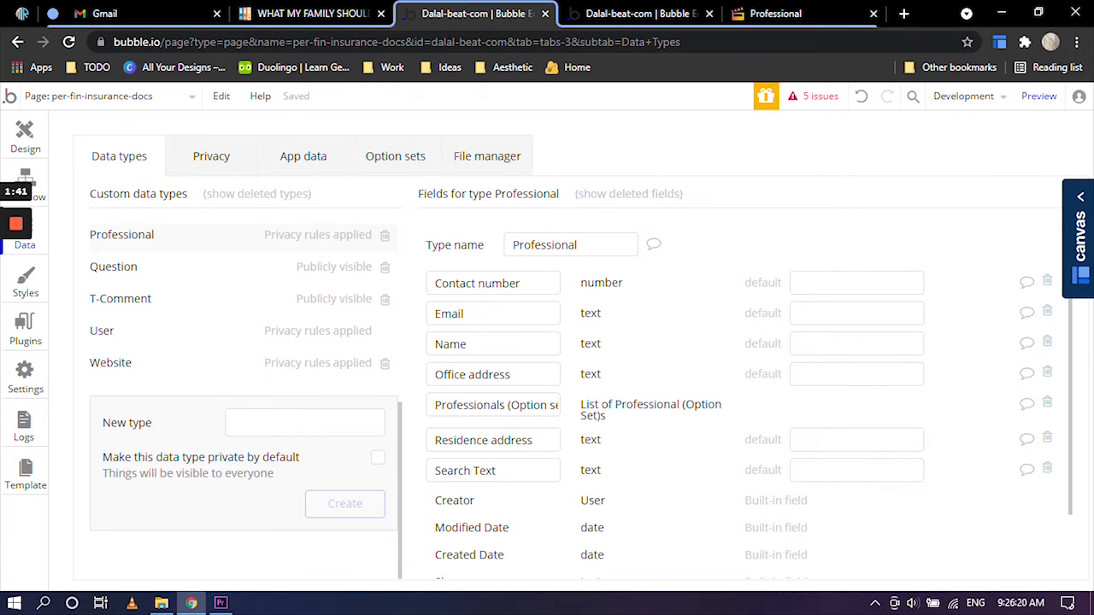
Create a data type named Insurance Doc that is private by default, checking the Professionals page in the preview.
left_click(304, 422)
left_click(304, 423)
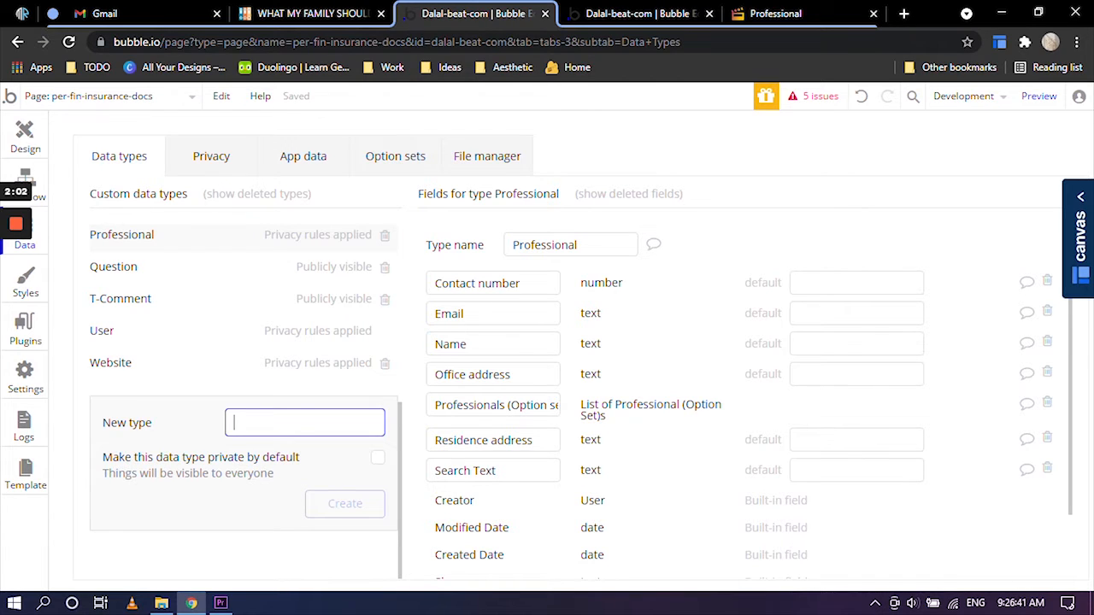
type("Insurance Doc")
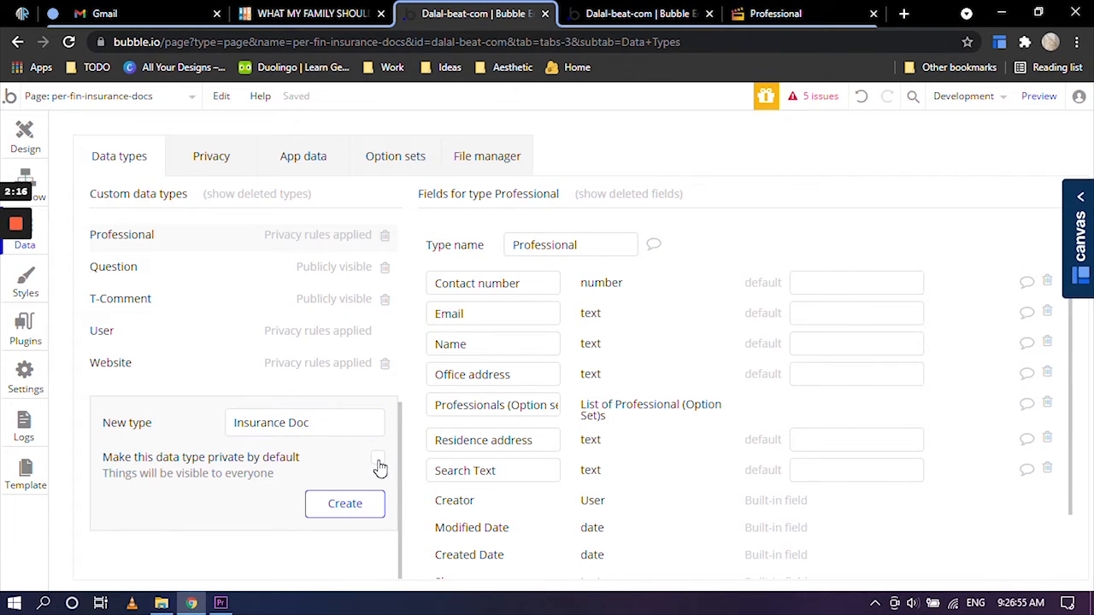
left_click(378, 461)
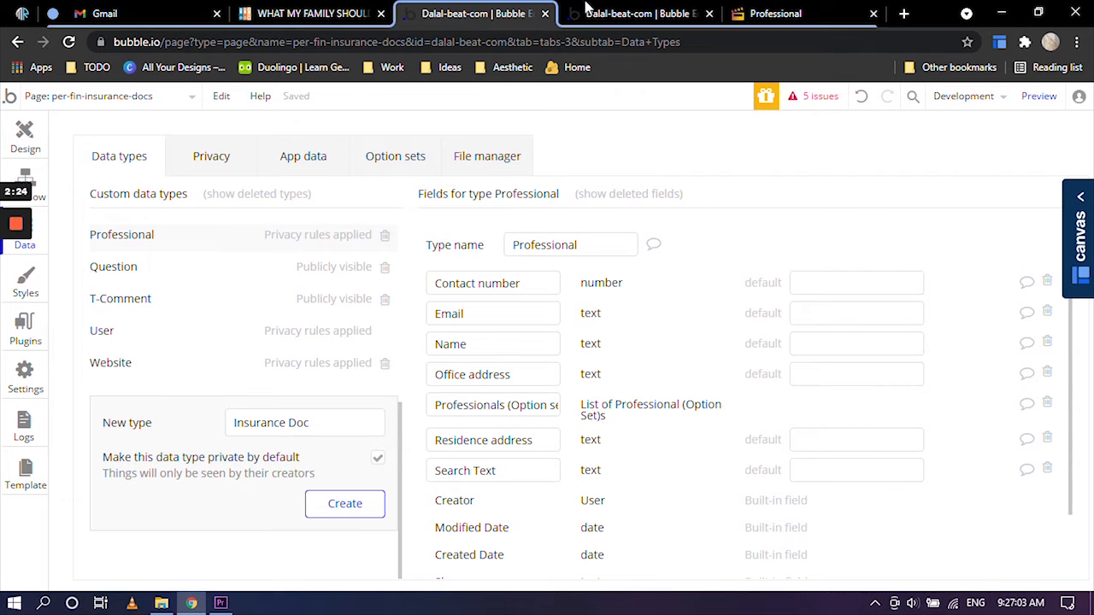
left_click(743, 12)
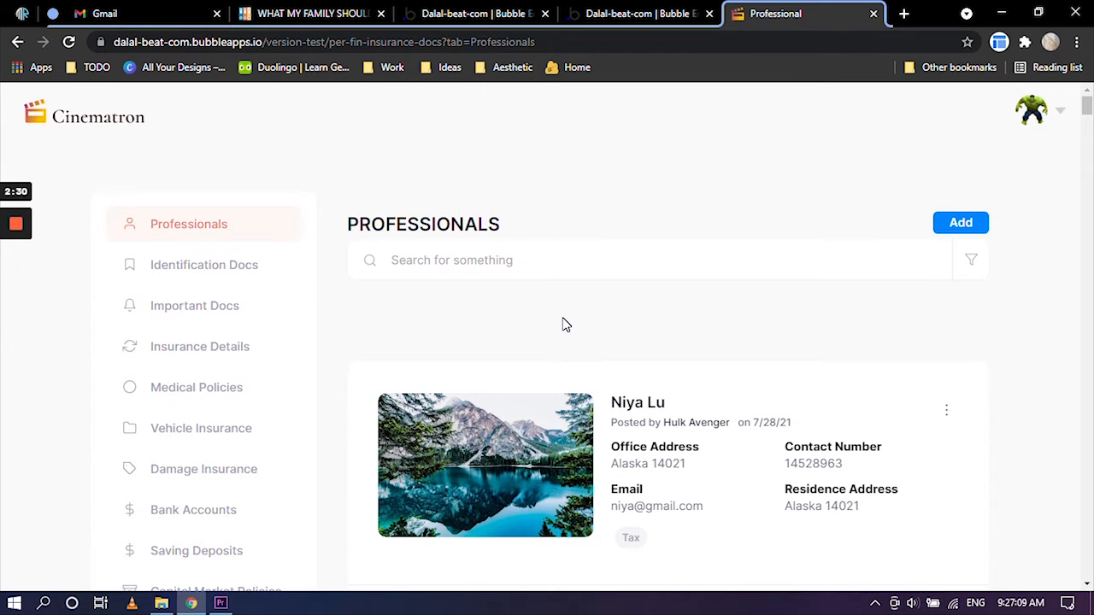
left_click(500, 10)
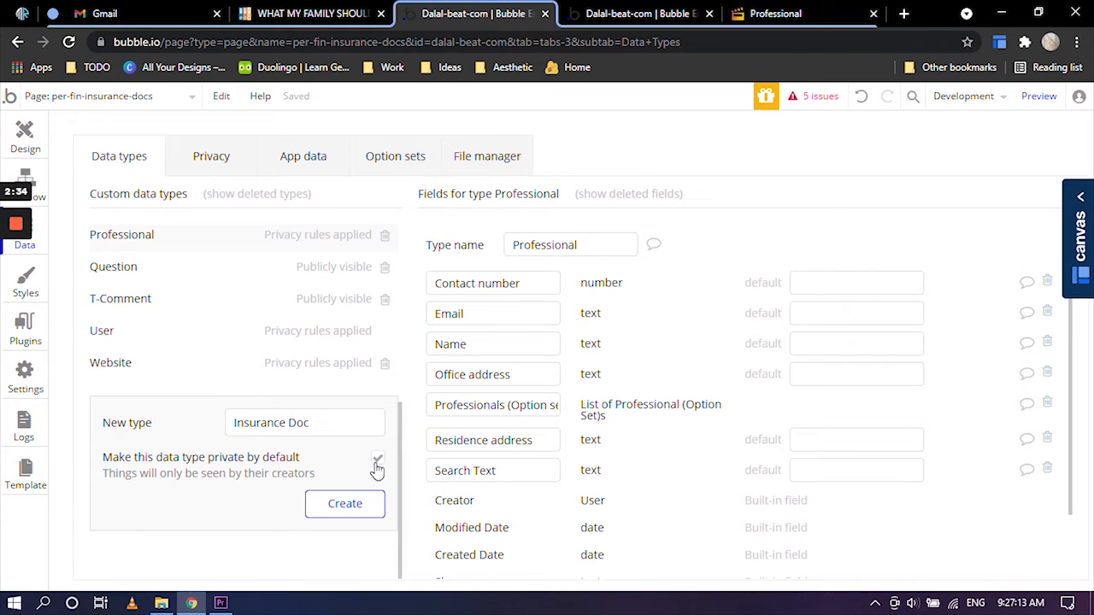
left_click(274, 423)
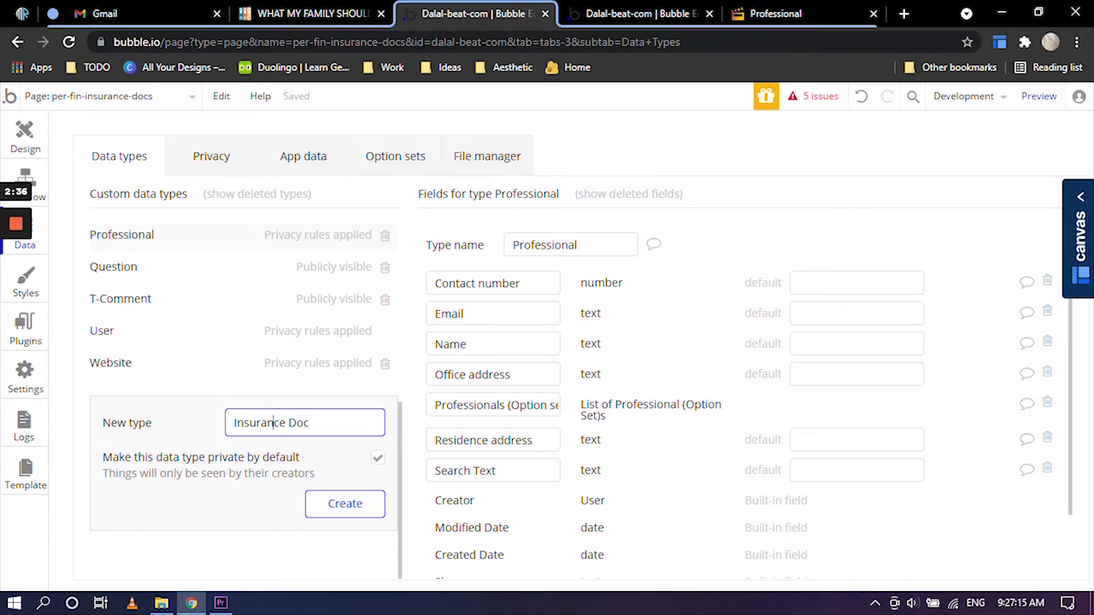
left_click(345, 505)
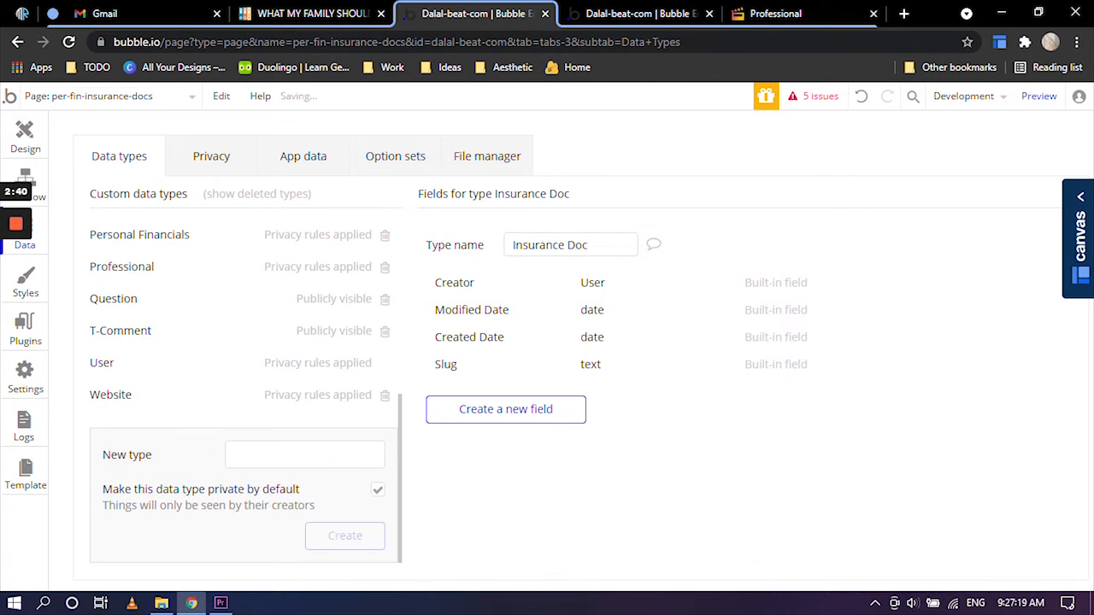
Check the record details in the preview and add a text field called Name to the Insurance Doc type.
scroll(207, 324, "up", 5)
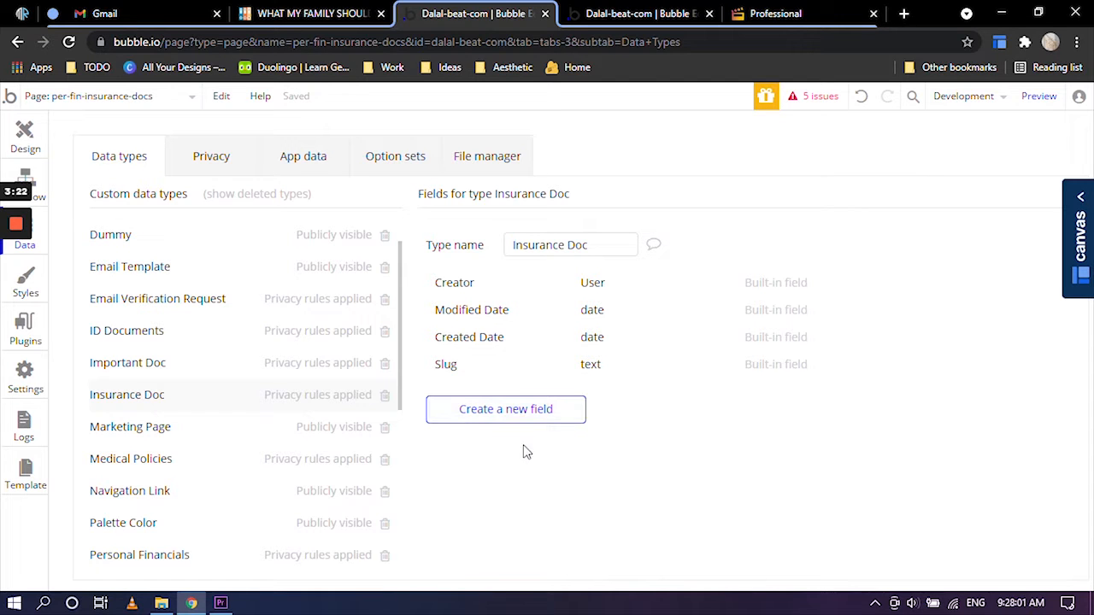
left_click(801, 16)
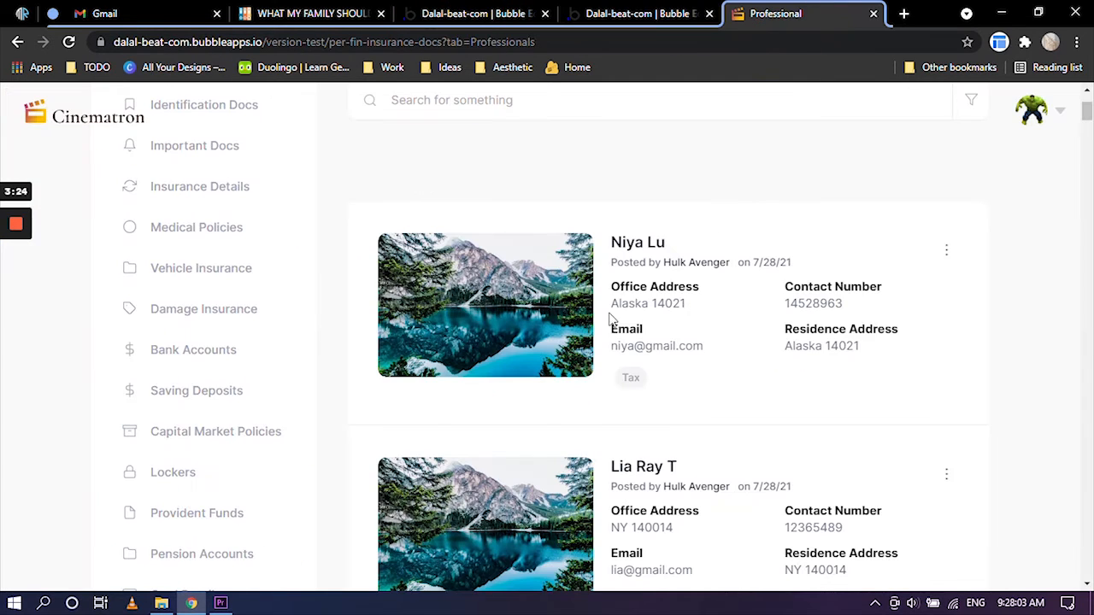
left_click_drag(610, 283, 709, 311)
left_click(748, 342)
left_click(481, 13)
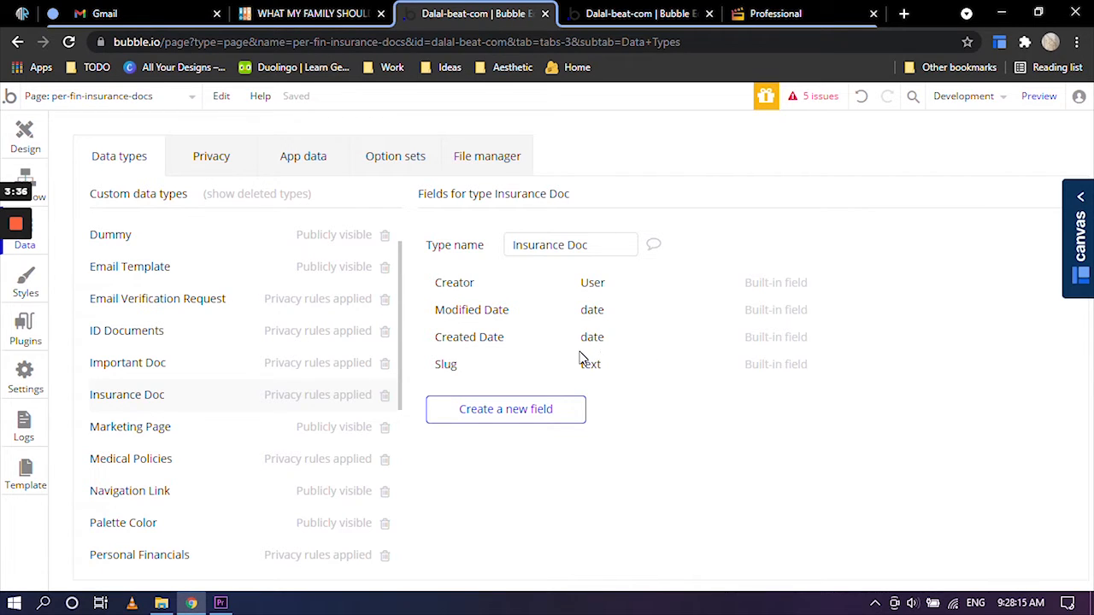
left_click(523, 410)
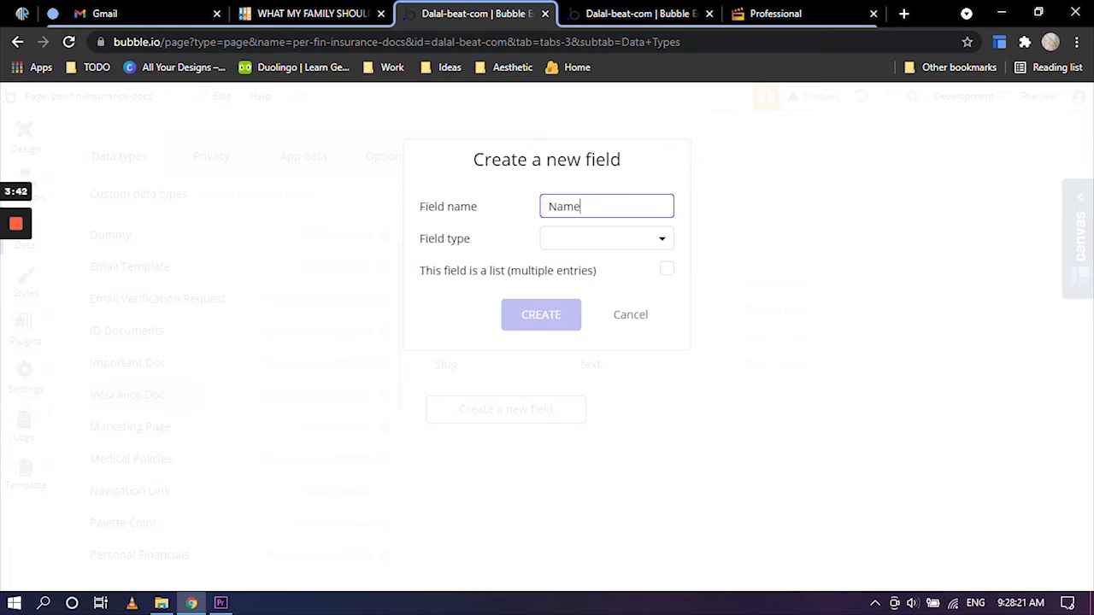
left_click(600, 246)
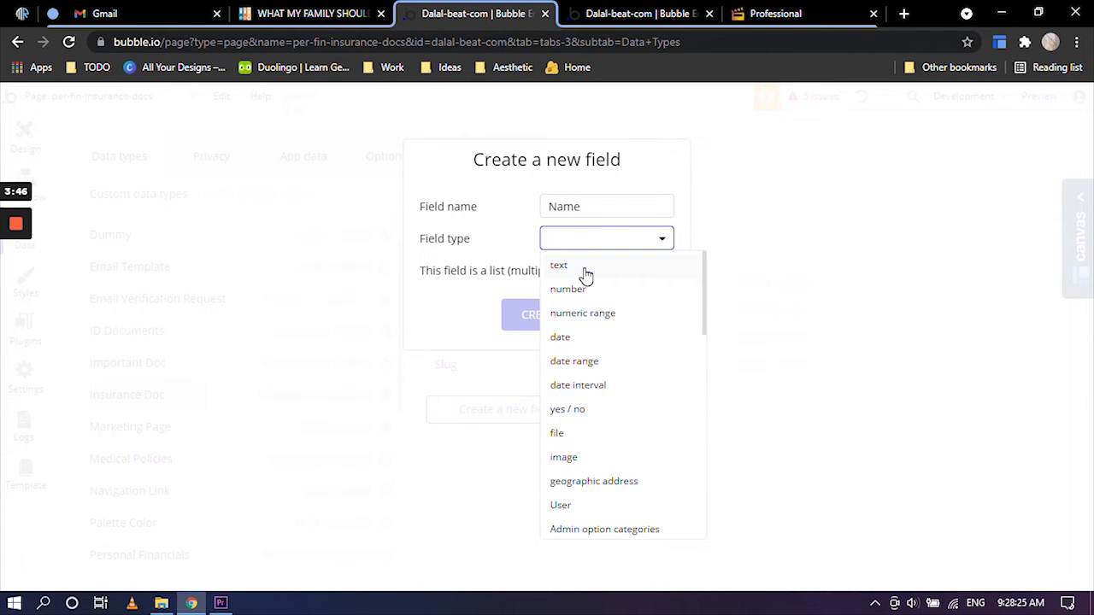
left_click(586, 274)
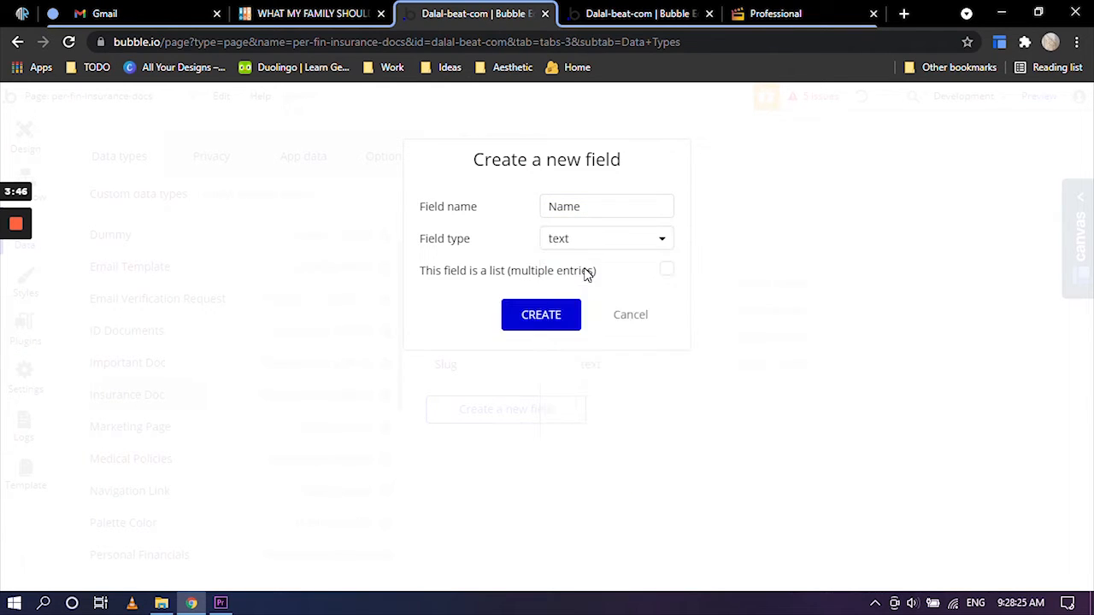
left_click(544, 318)
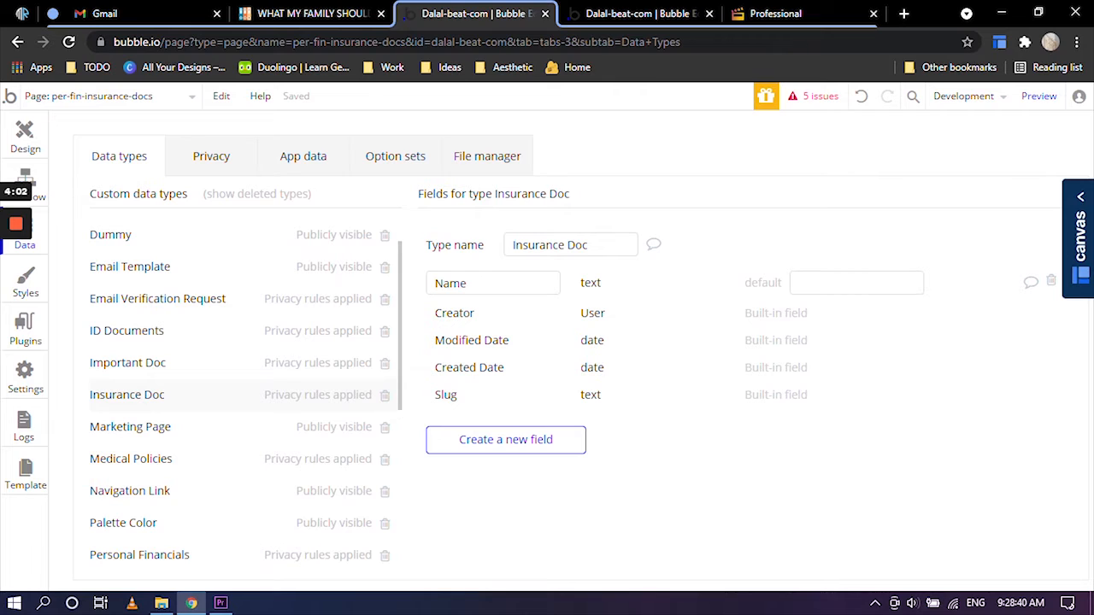
Add a number field called Policy No to the Insurance Doc type.
left_click(467, 282)
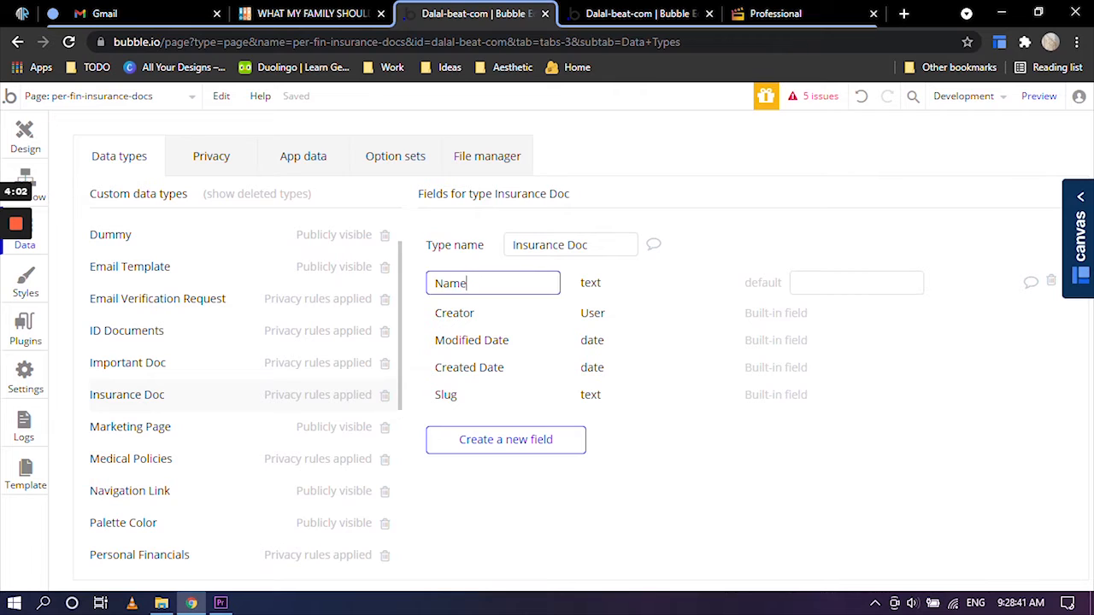
left_click(529, 395)
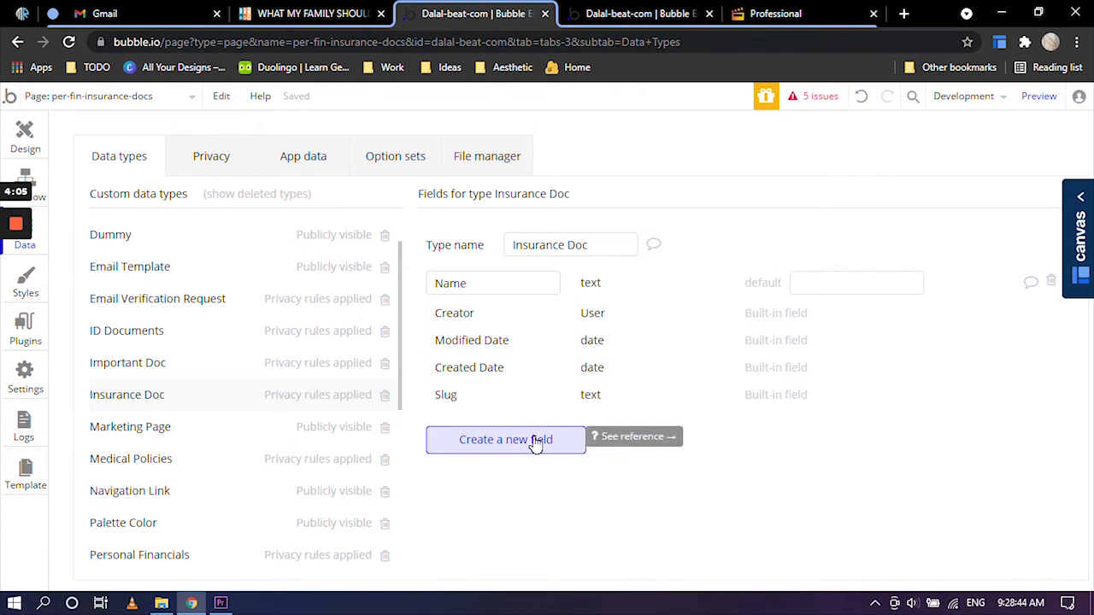
left_click(530, 440)
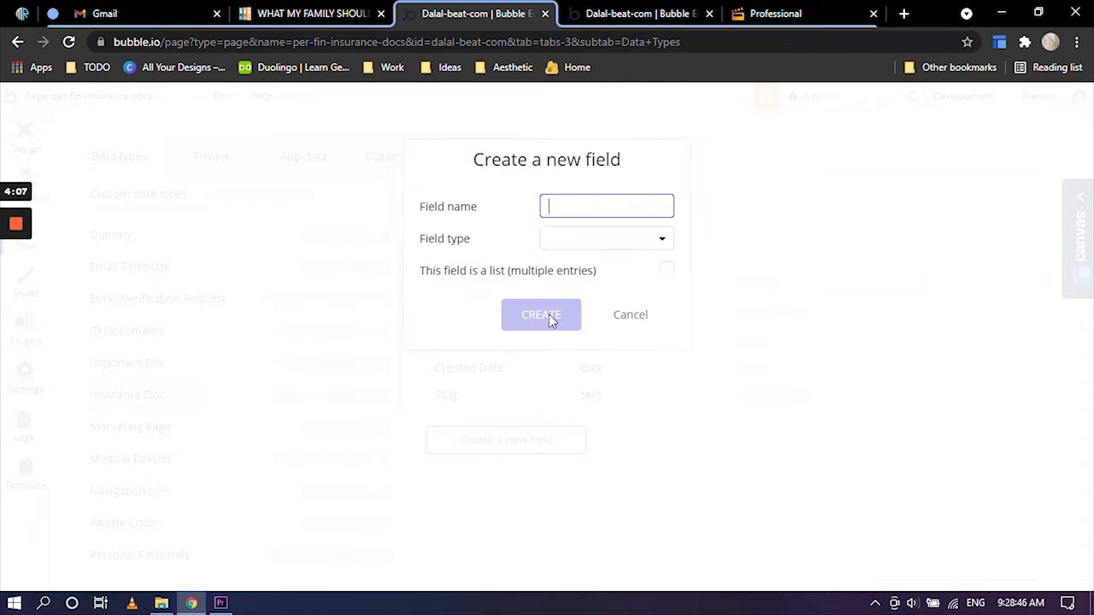
type("Policy No")
left_click(592, 245)
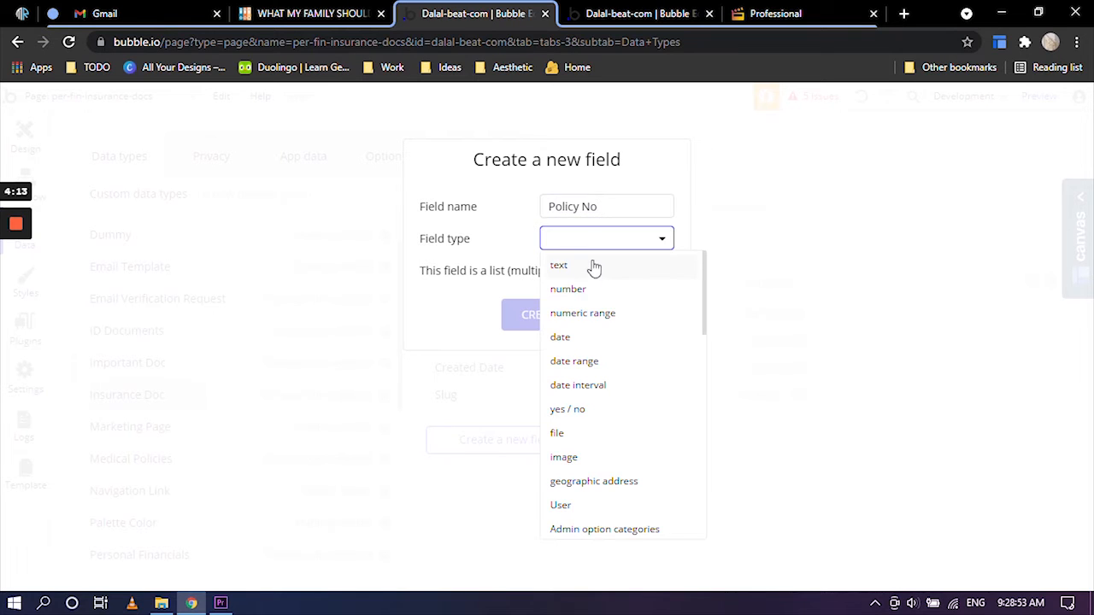
left_click(588, 294)
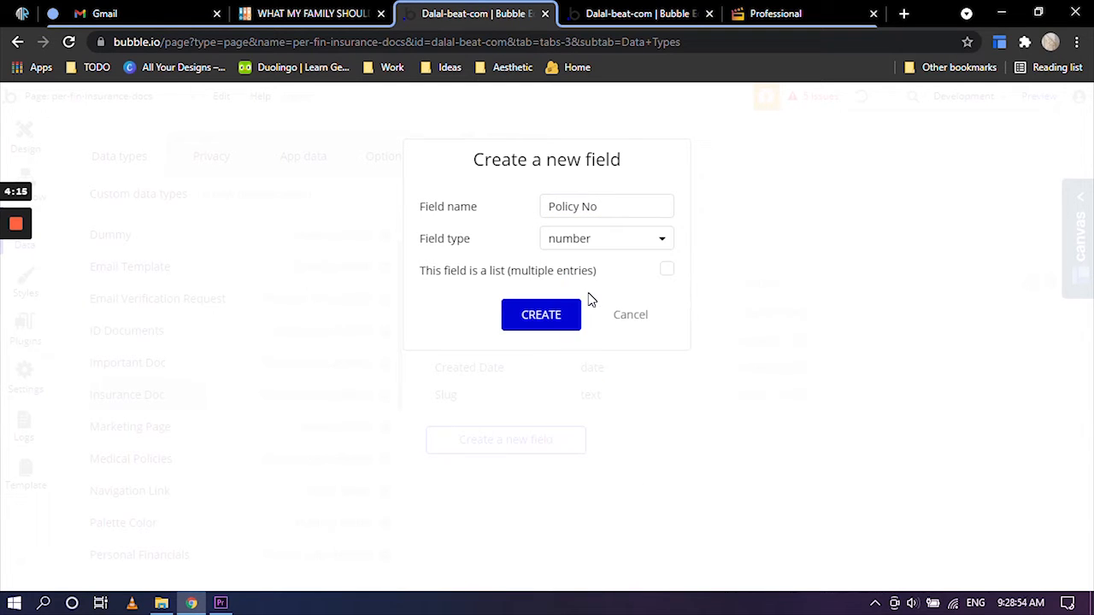
left_click(549, 323)
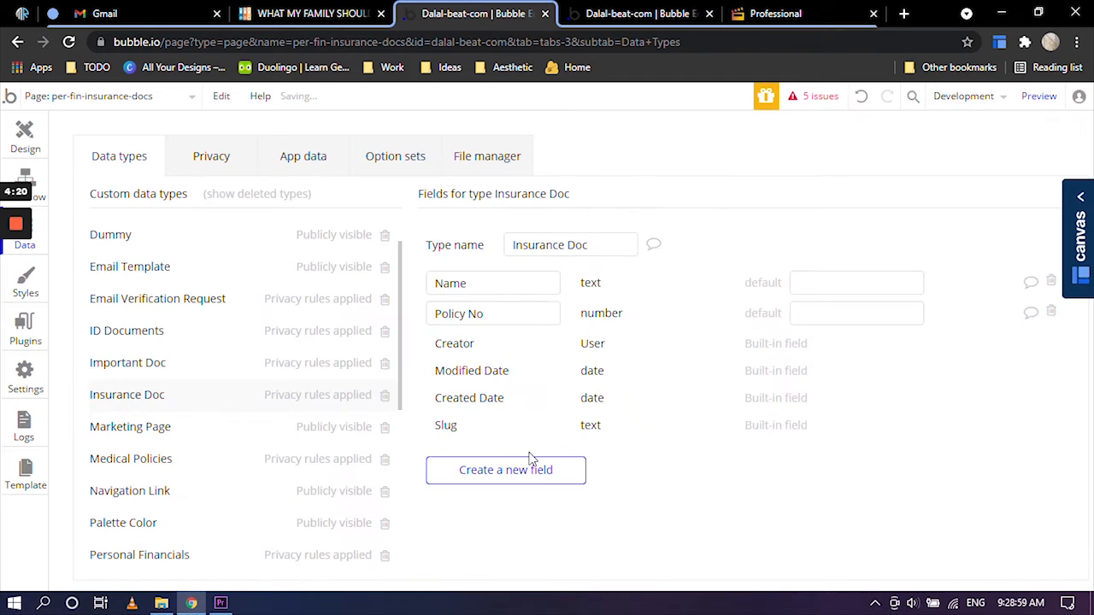
Add a number field called Amt Insured to the Insurance Doc type.
left_click(537, 475)
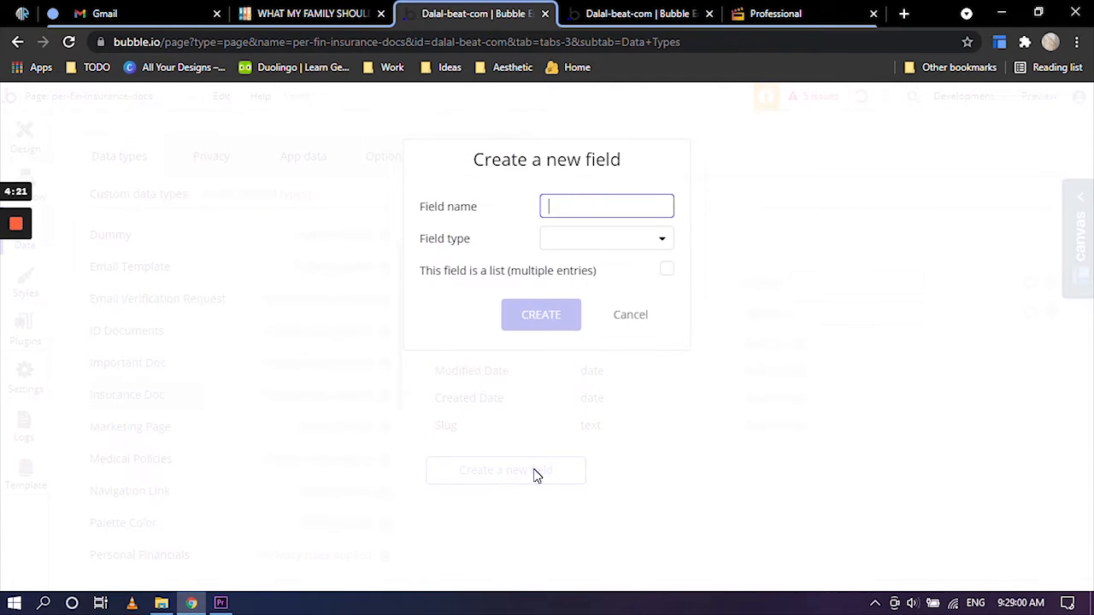
type("Amt Insured")
left_click(579, 241)
left_click(585, 293)
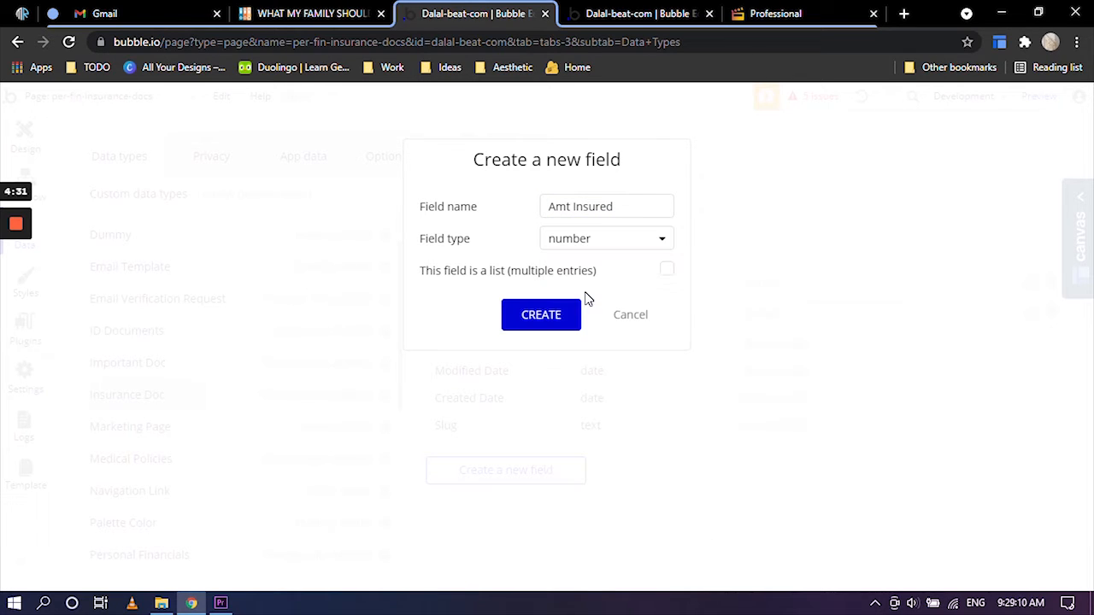
left_click(548, 318)
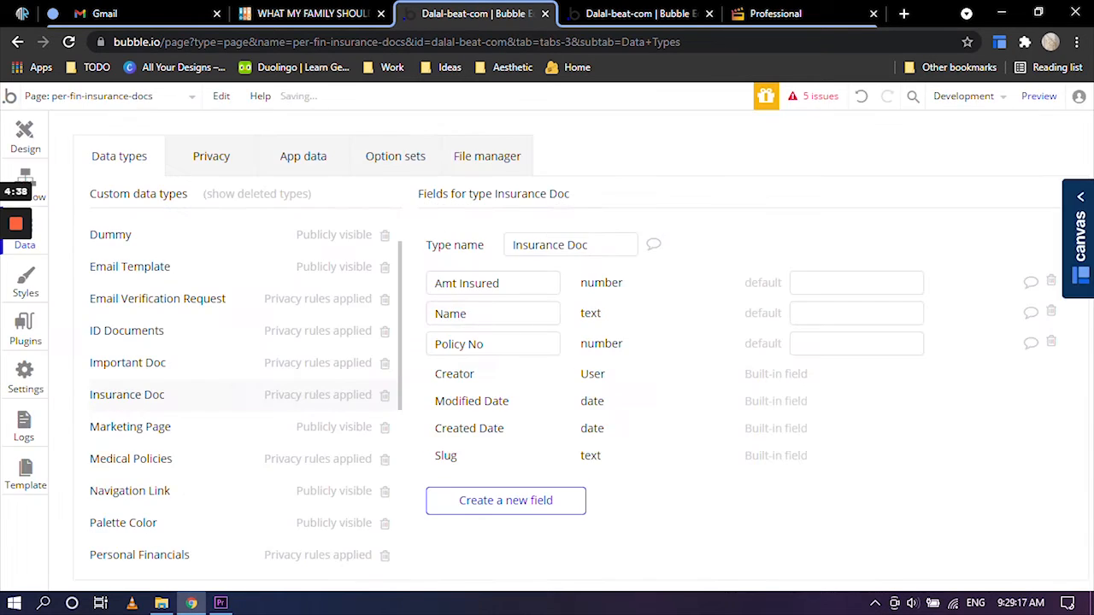
Add a date field called Issue Date to the Insurance Doc type.
left_click(508, 504)
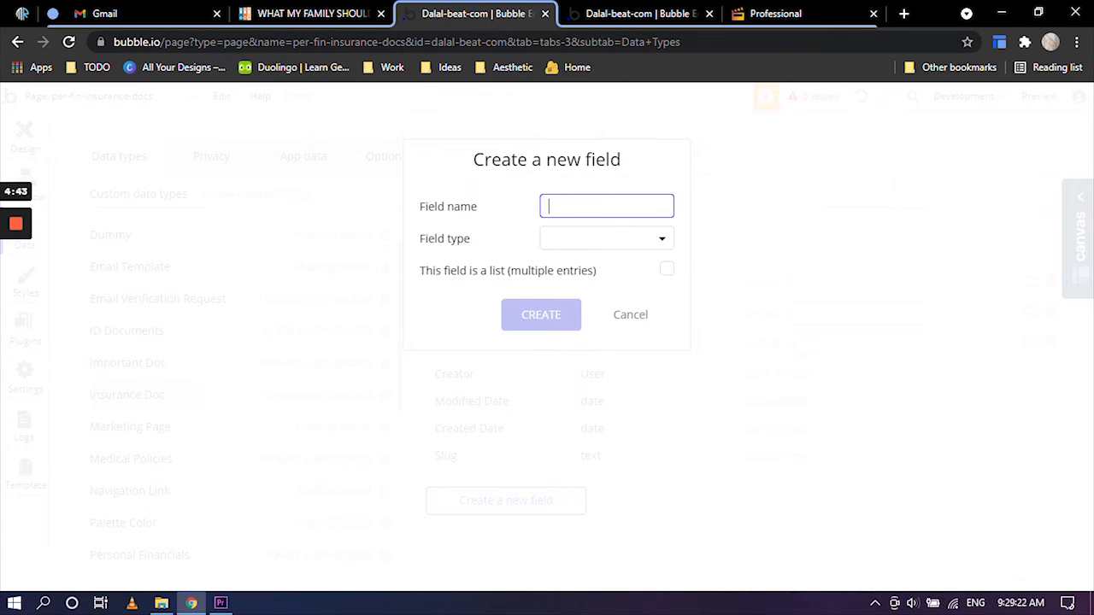
type("Issue Date")
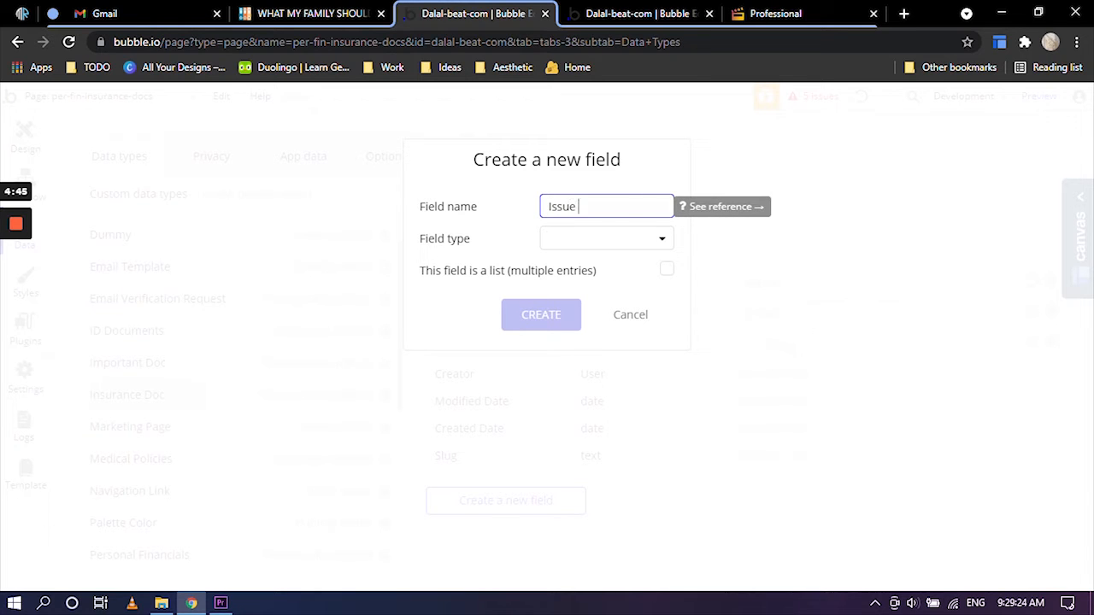
left_click(586, 239)
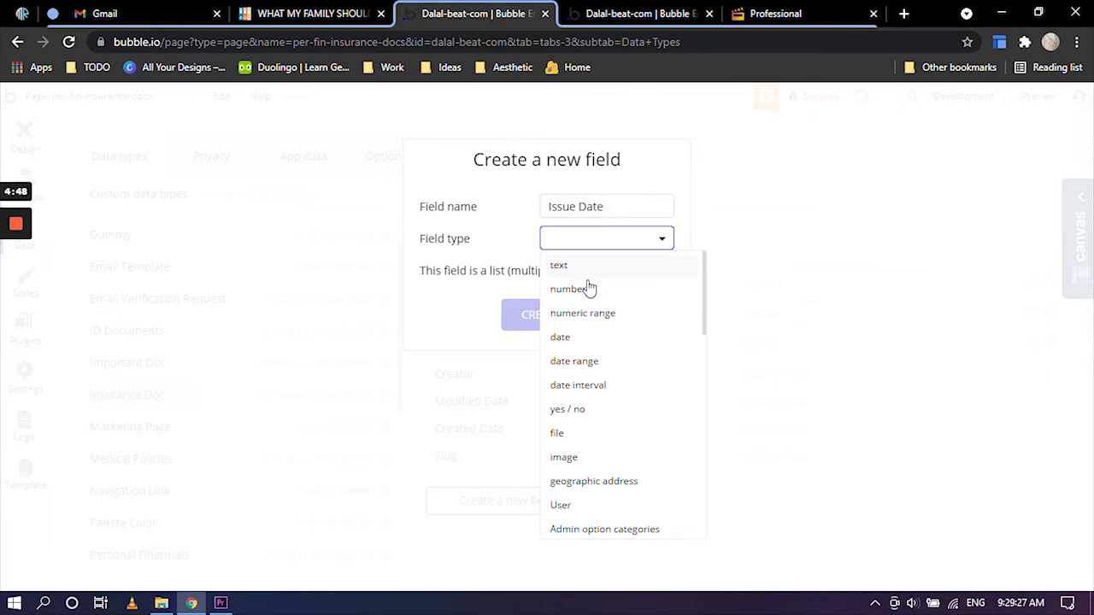
left_click(584, 344)
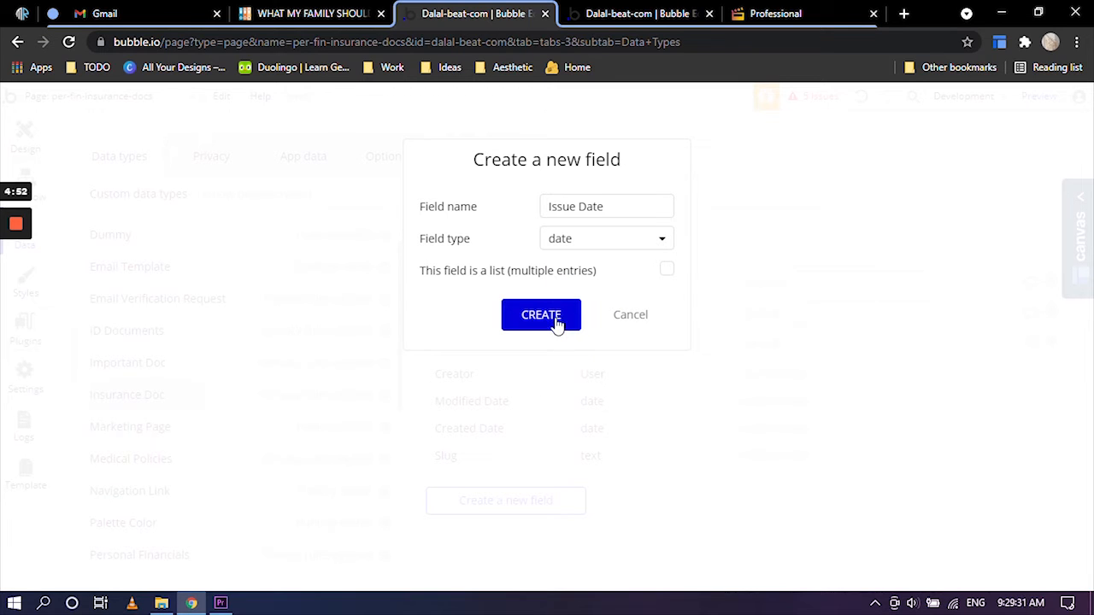
left_click(553, 321)
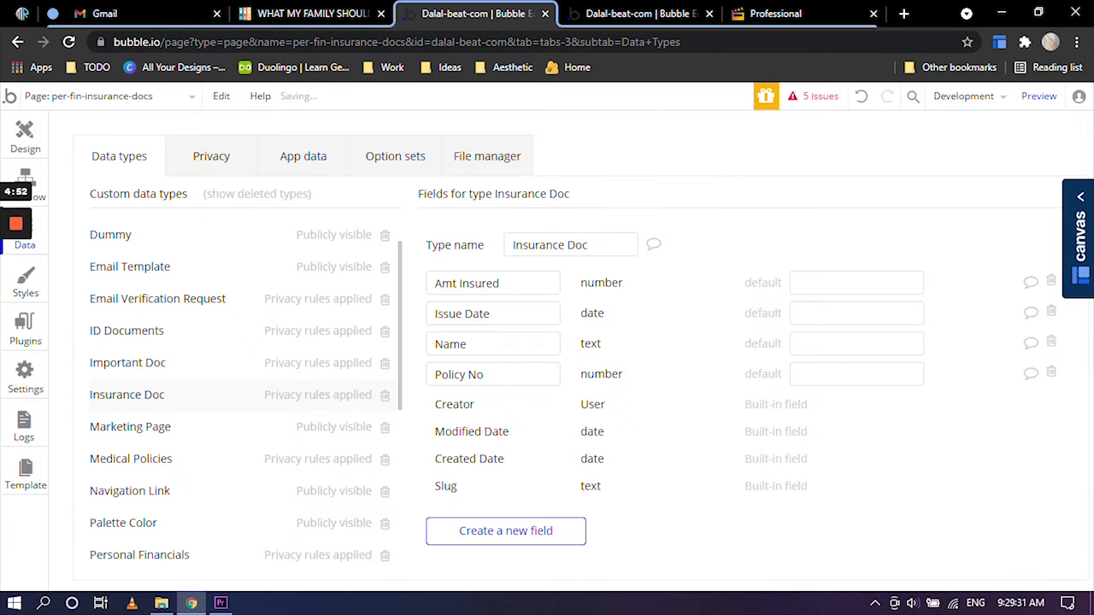
Add a date field called Maturity Date to the Insurance Doc type.
left_click(523, 532)
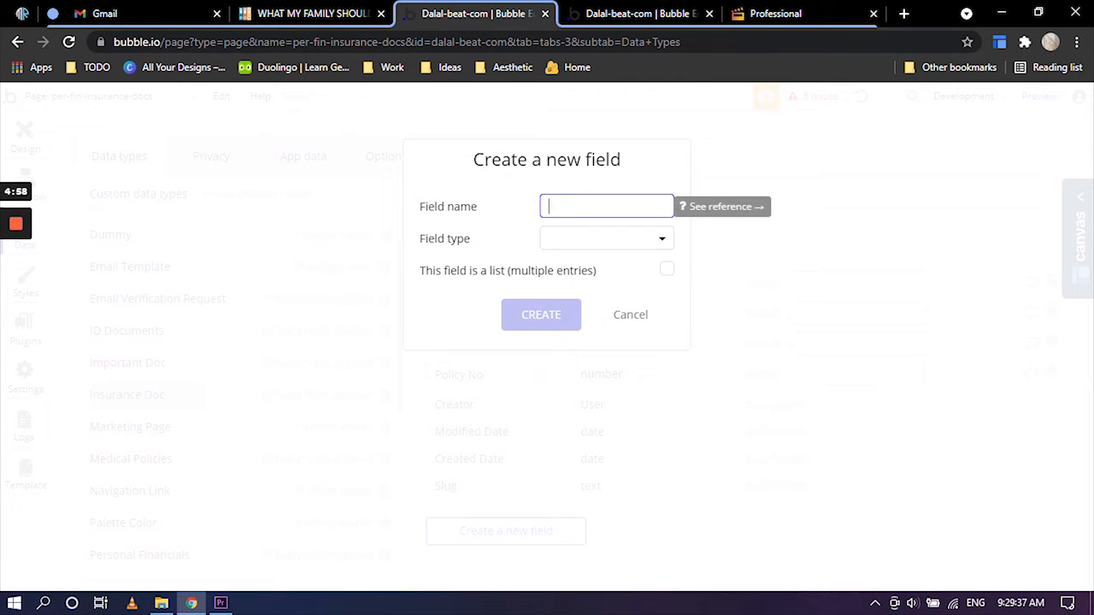
type("Maturity Date")
left_click(596, 238)
left_click(560, 337)
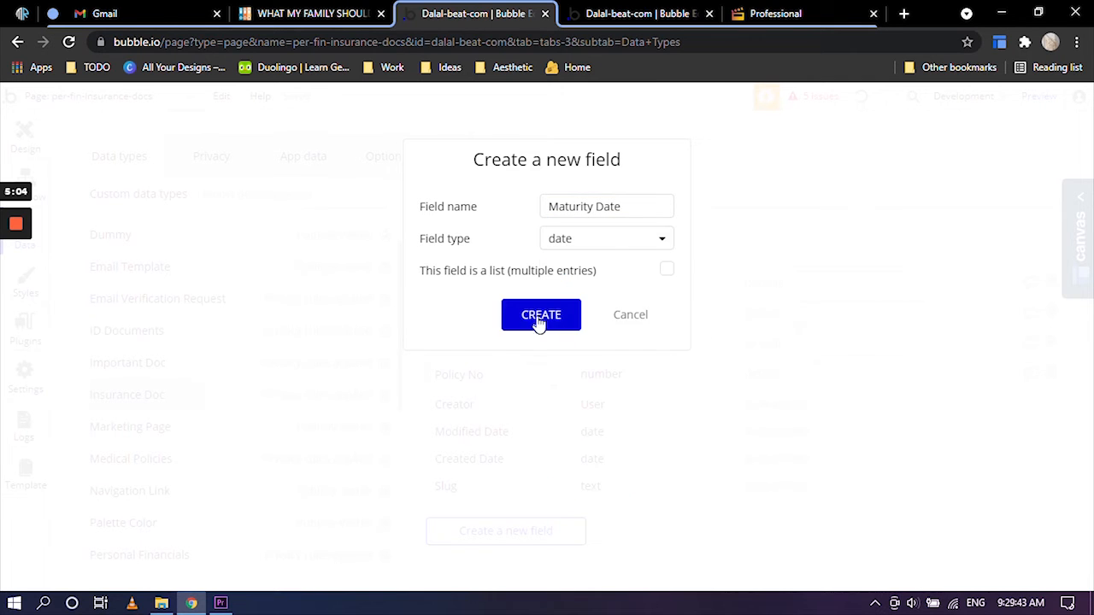
left_click(542, 315)
Add a number field called Term to the Insurance Doc type.
left_click(504, 561)
type("Term")
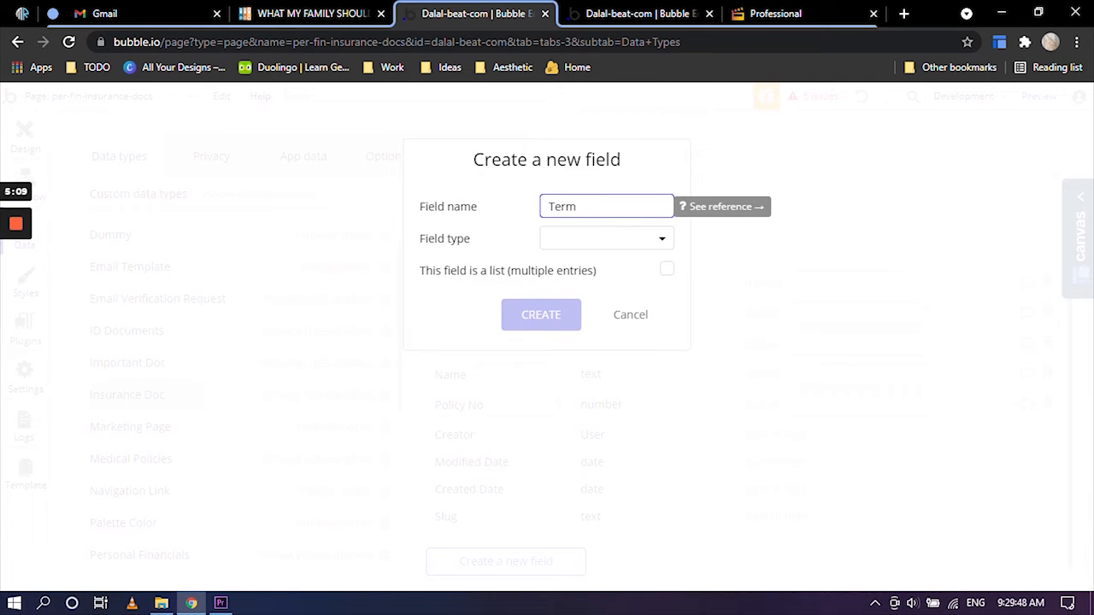
left_click(606, 238)
left_click(574, 288)
left_click(541, 315)
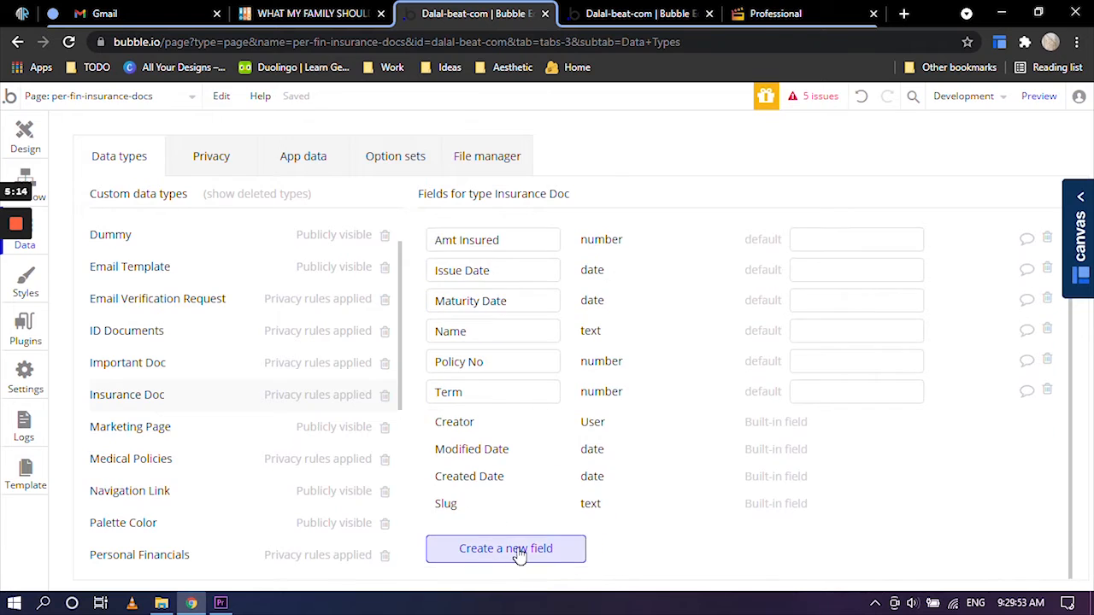
Add a number field called Premium to the Insurance Doc type.
left_click(519, 555)
type("Premium")
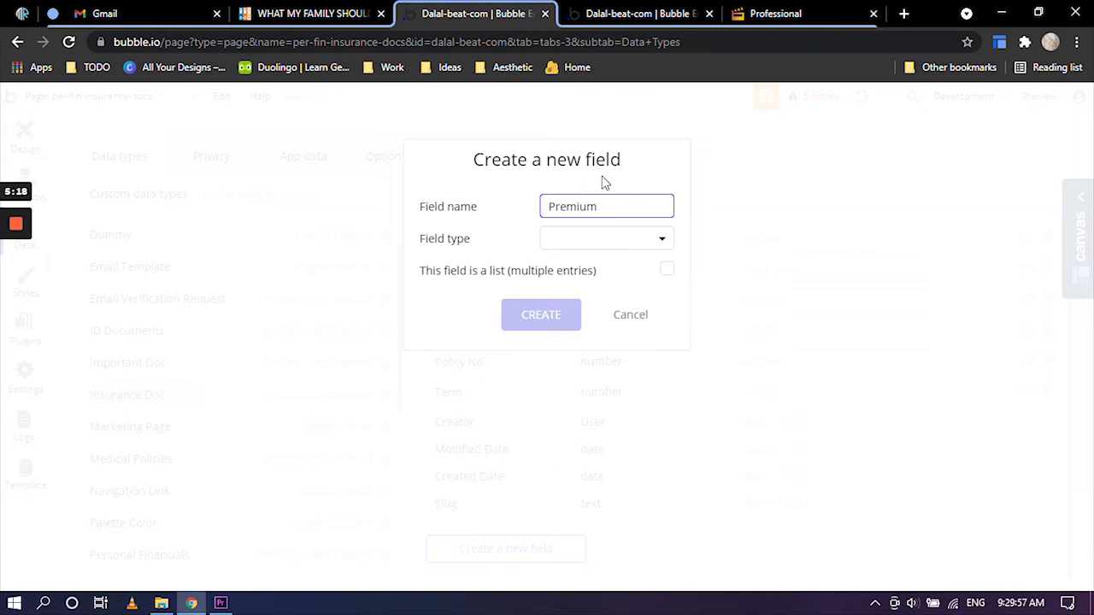
left_click(586, 243)
left_click(589, 292)
left_click(541, 315)
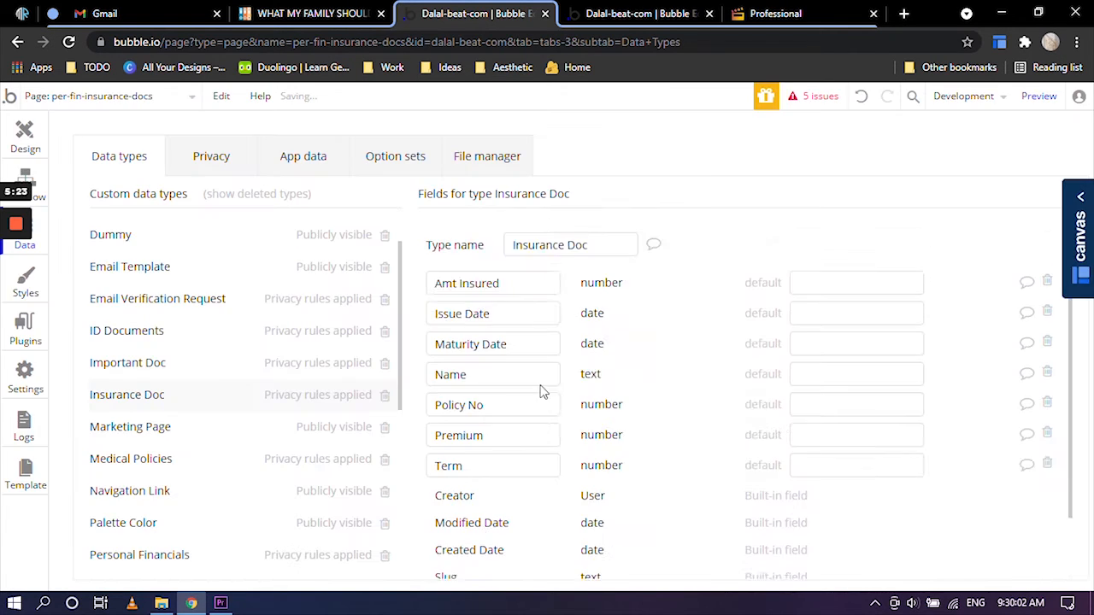
Add a text field called Remark to the Insurance Doc type.
left_click(519, 548)
type("Remark")
left_click(603, 239)
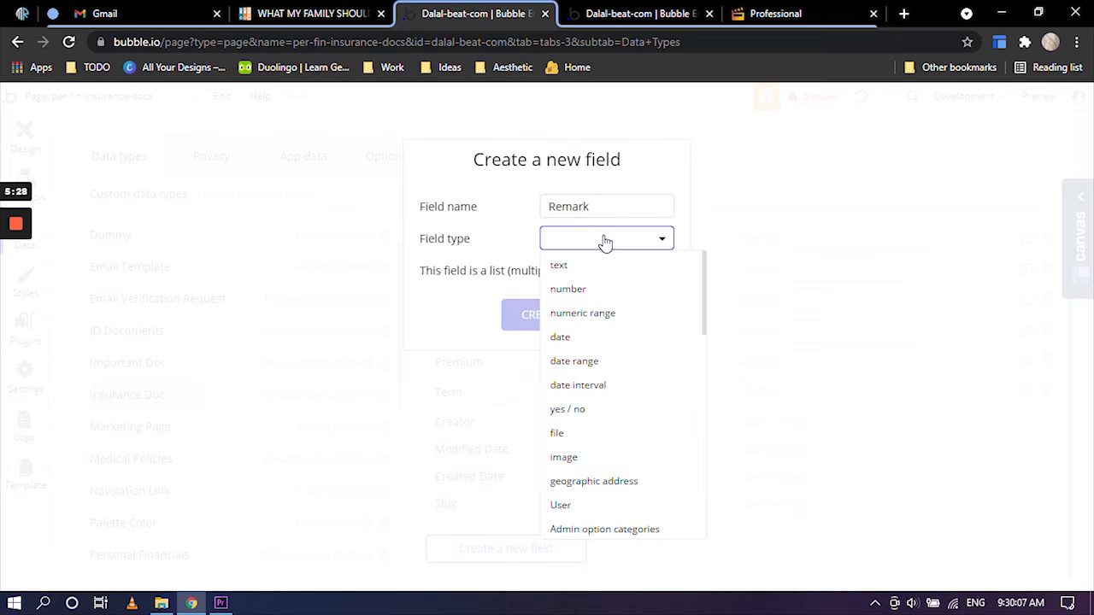
left_click(603, 265)
left_click(543, 318)
Review the Insurance Doc type's name and fields, and open the Personal Financials type to see its list fields.
scroll(743, 385, "down", 1)
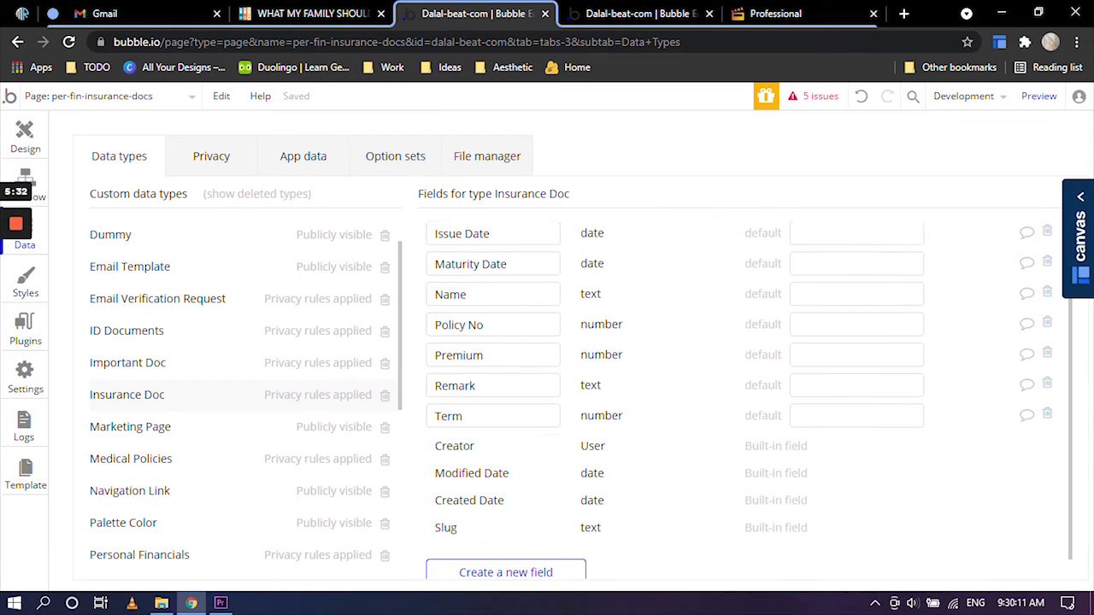
scroll(743, 384, "up", 1)
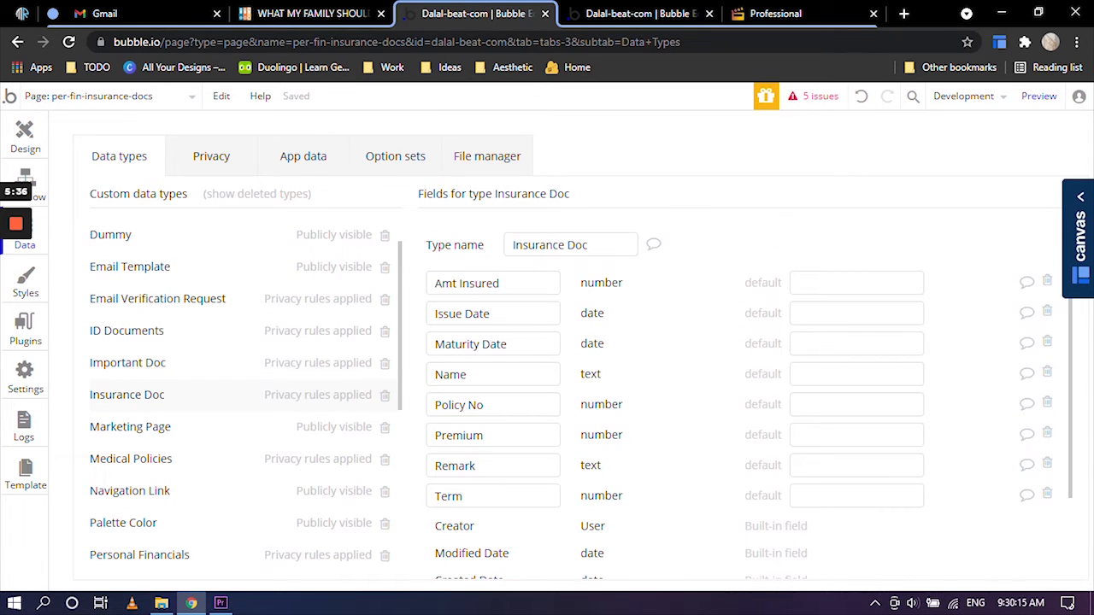
left_click(499, 282)
left_click(491, 313)
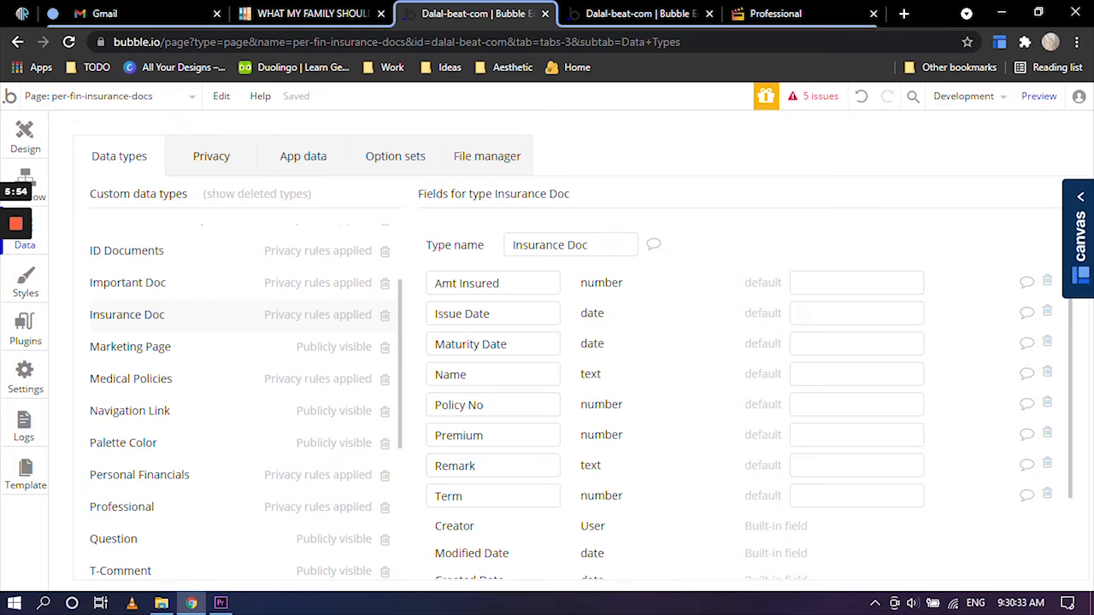
left_click(569, 245)
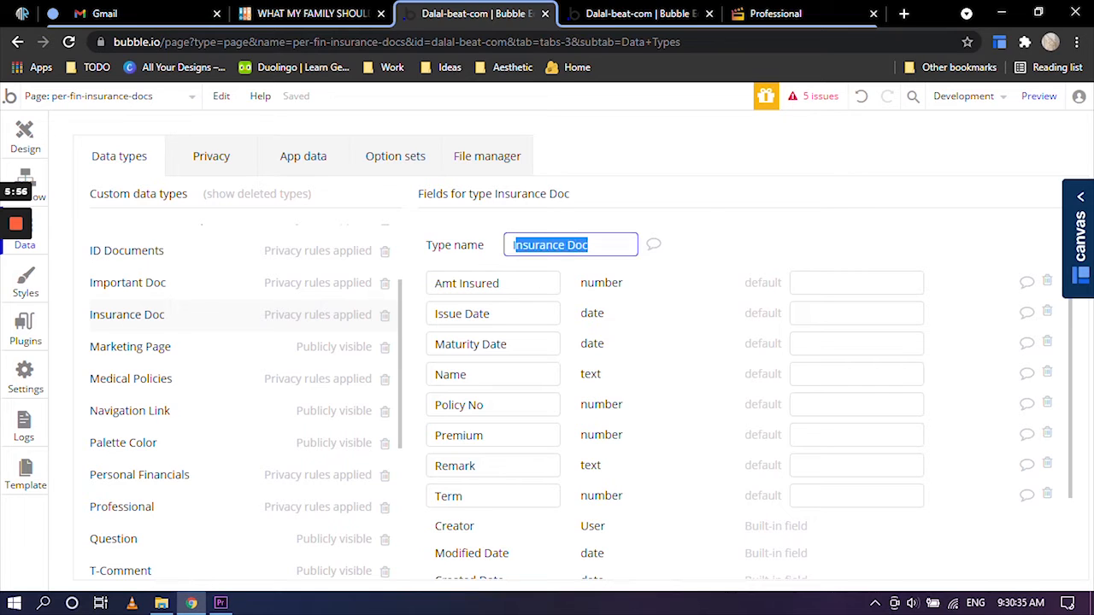
left_click(156, 479)
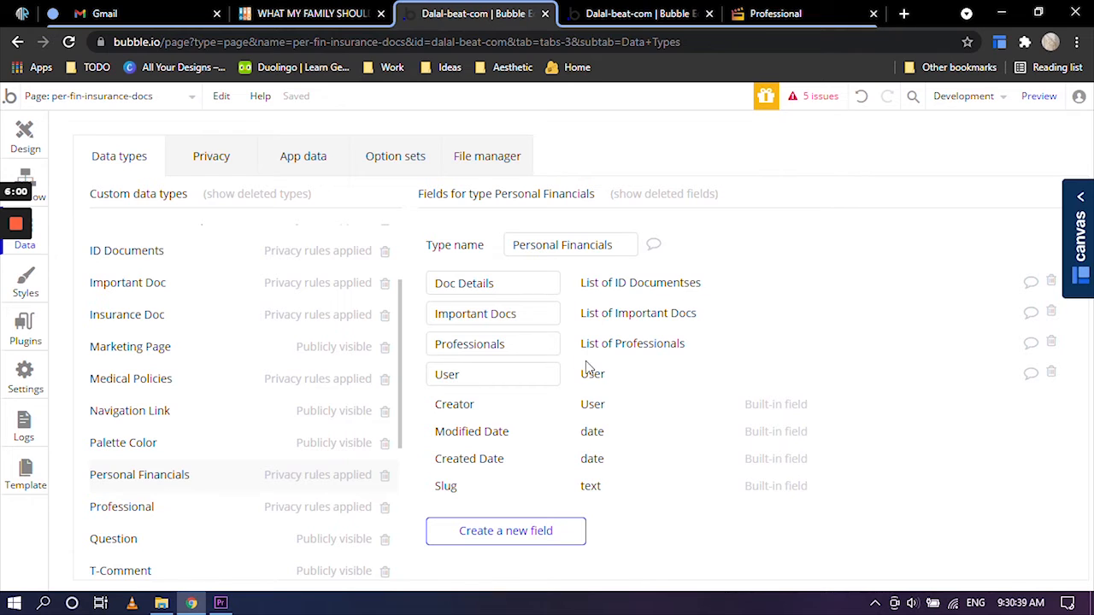
Open the All Professionals view in the app data to see its stored records.
left_click(302, 164)
scroll(176, 416, "down", 2)
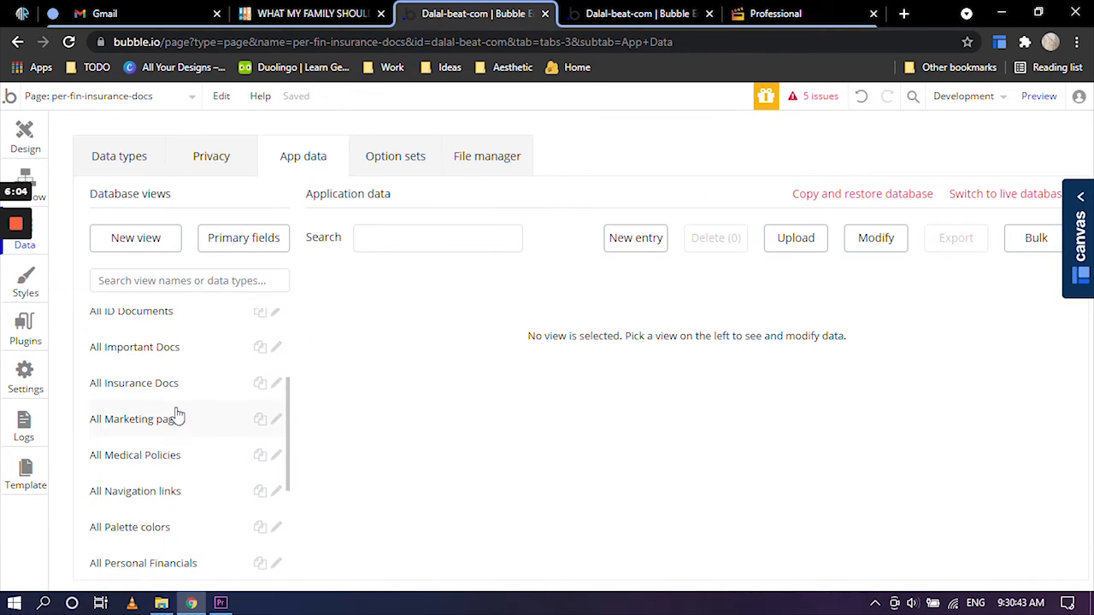
scroll(174, 415, "down", 3)
scroll(171, 462, "down", 2)
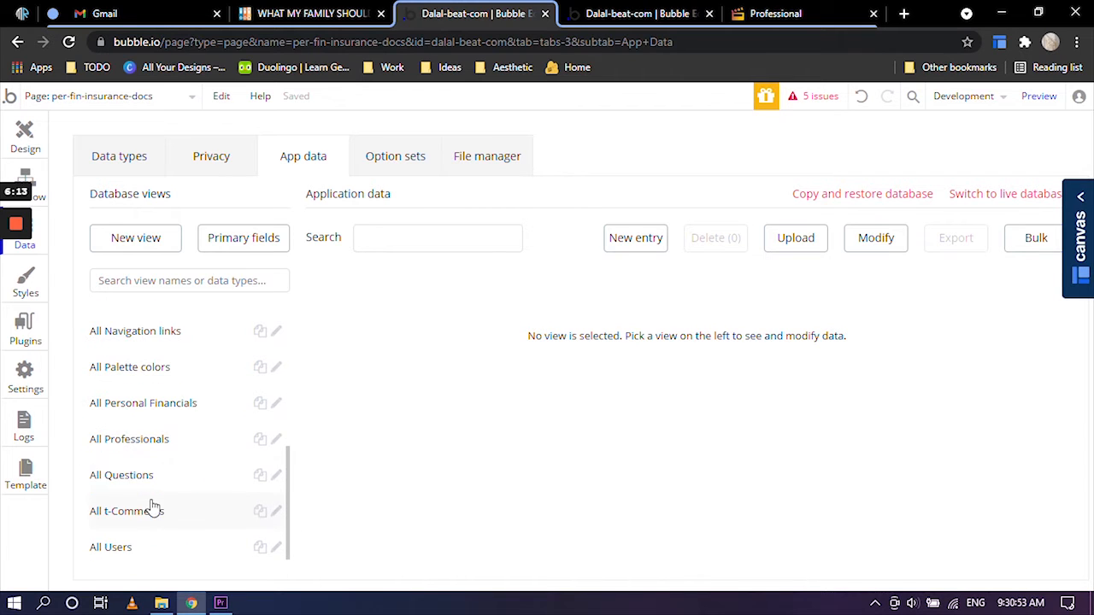
left_click(133, 440)
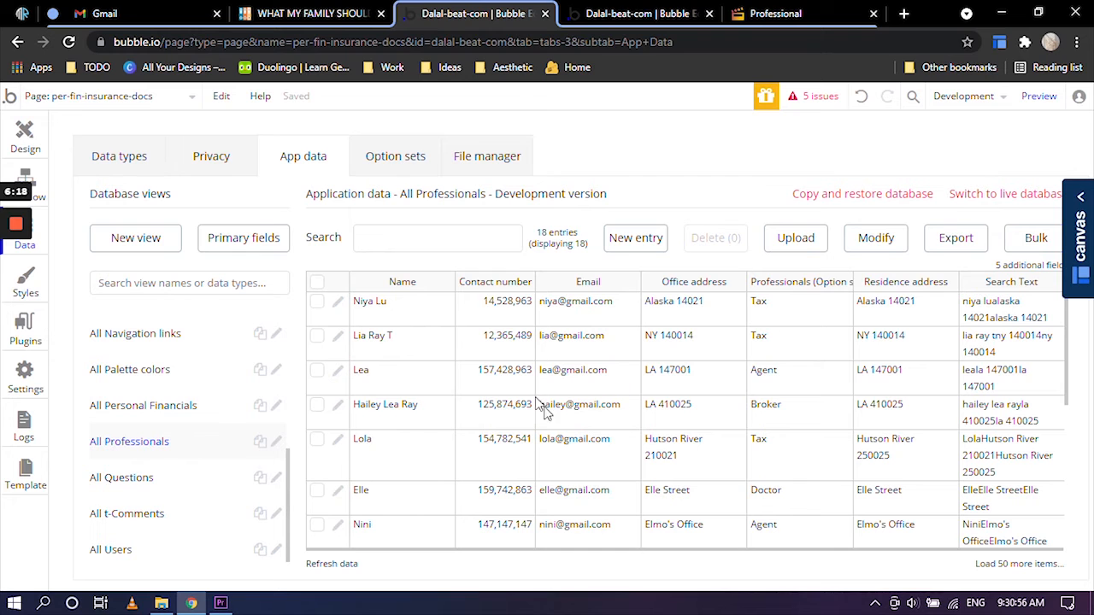
Switch to the app preview, load the per-fin-professional page and look through its Professionals listing.
key("ctrl+Tab")
key("ctrl+Tab")
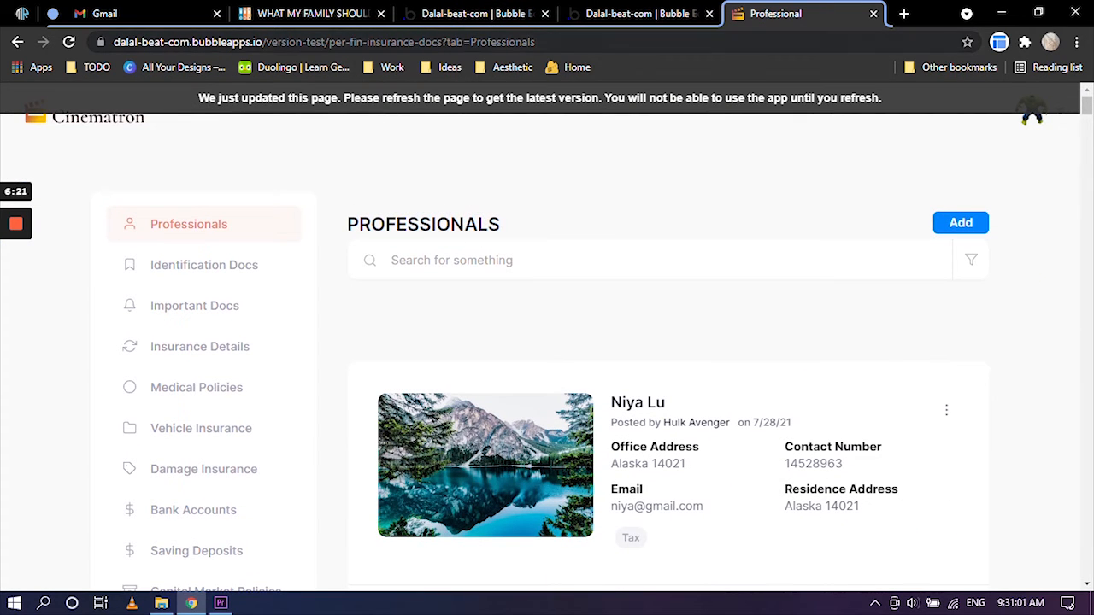
left_click_drag(329, 42, 440, 43)
left_click(273, 229)
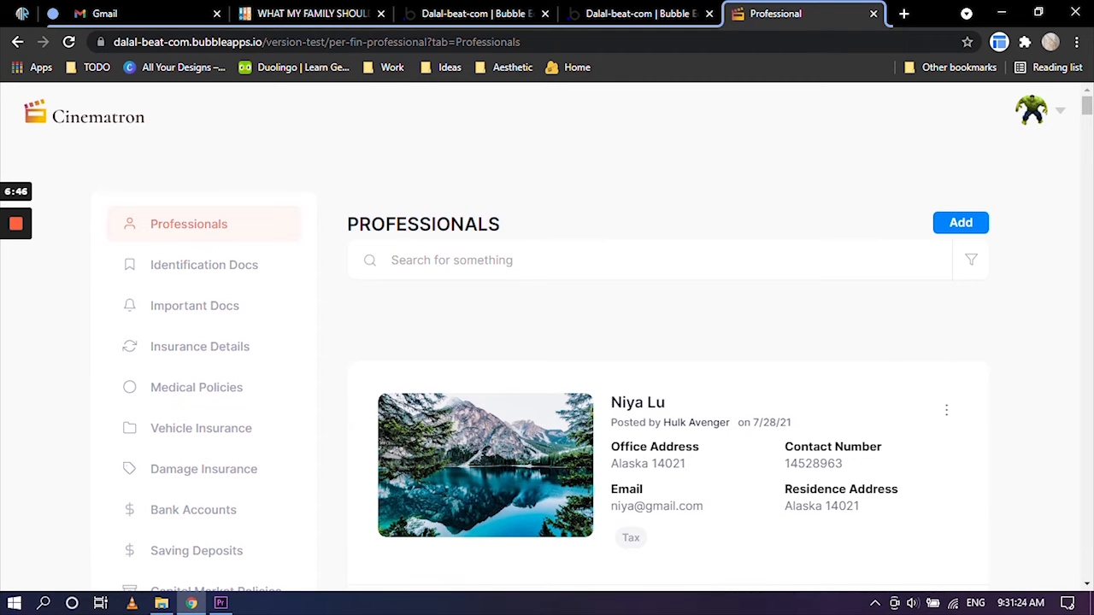
left_click_drag(346, 233, 605, 229)
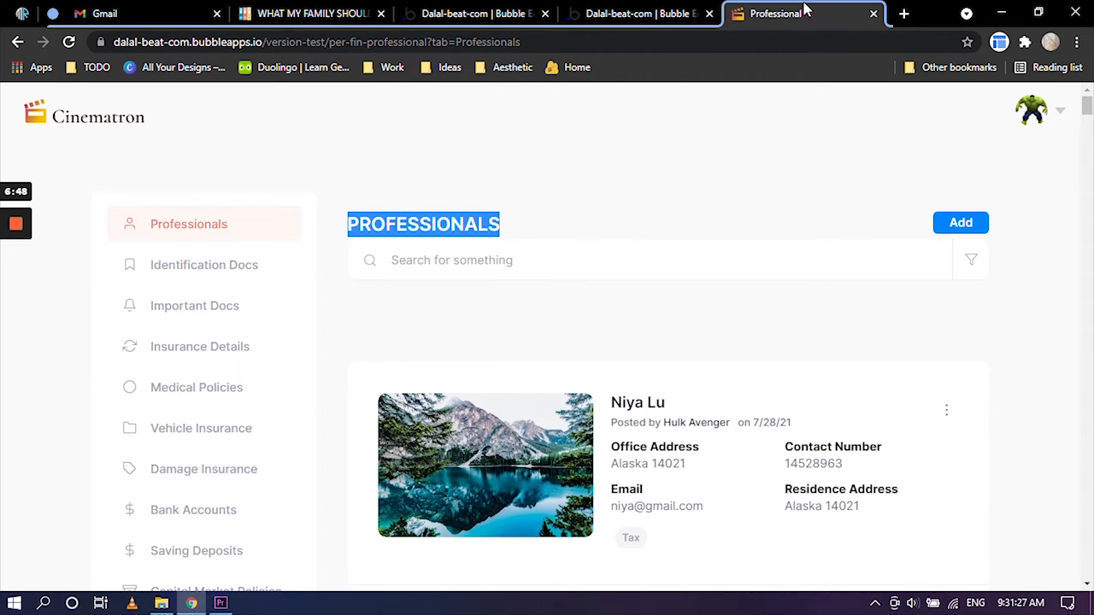
left_click(727, 127)
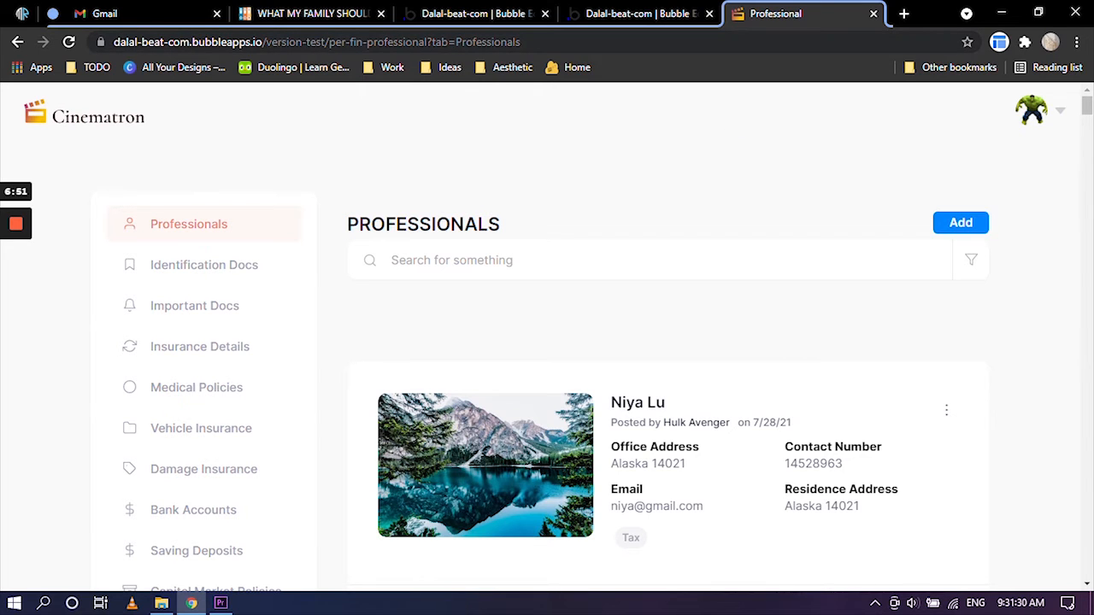
scroll(671, 315, "down", 3)
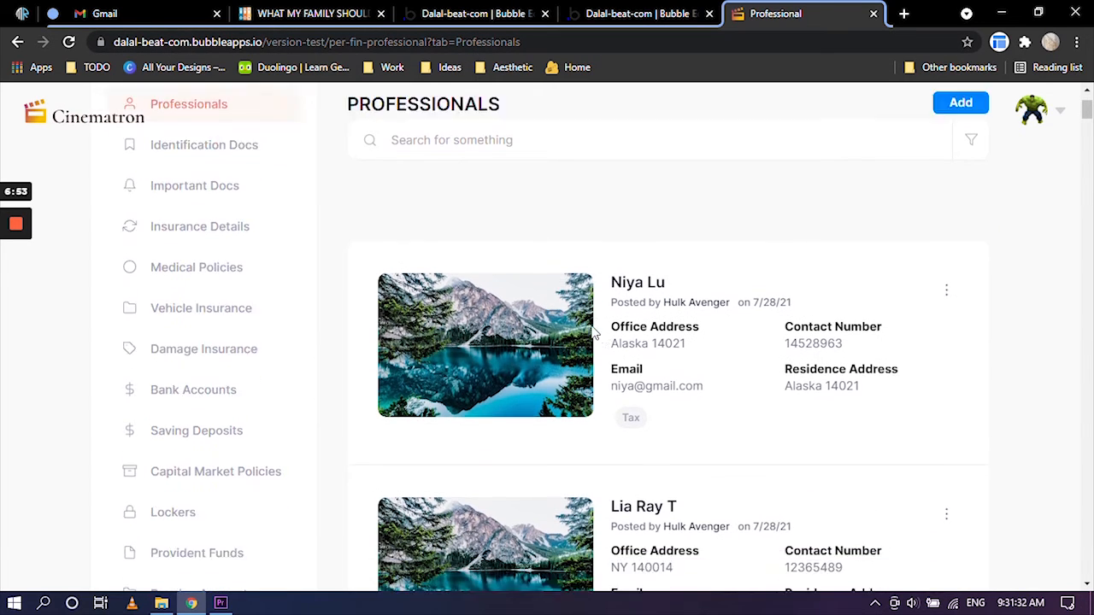
scroll(594, 333, "down", 1)
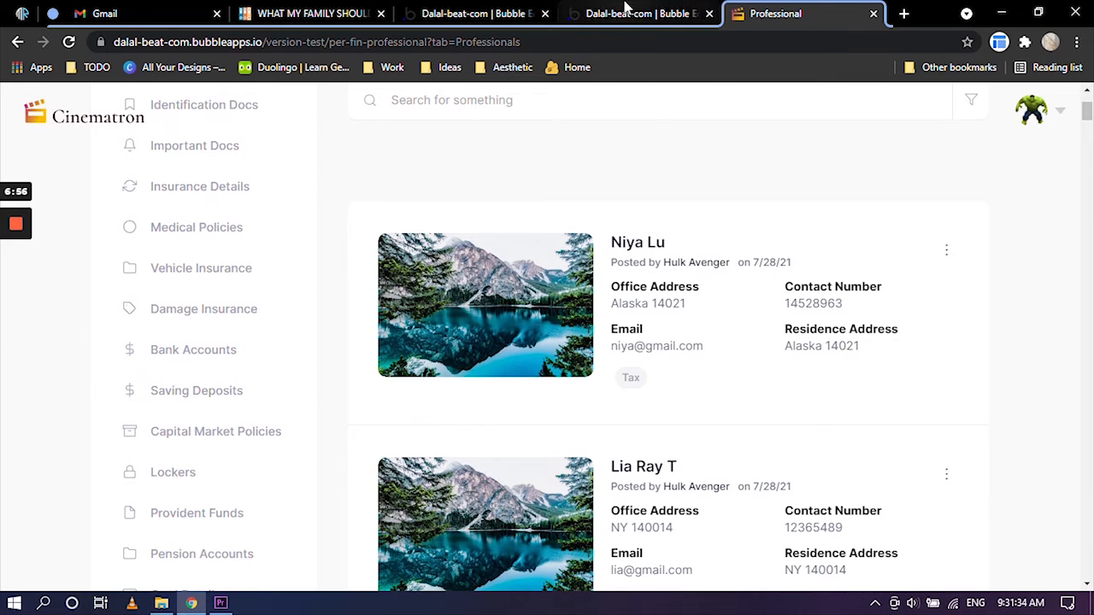
Return to the Bubble editor and open the Professional data type to examine its fields.
left_click(632, 14)
left_click(418, 16)
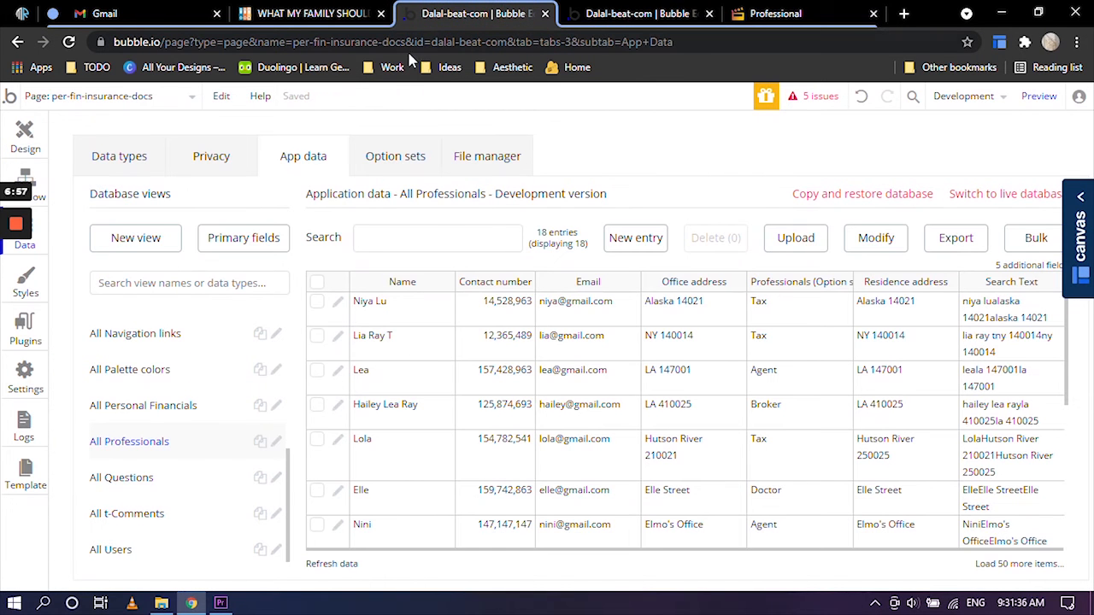
left_click(143, 162)
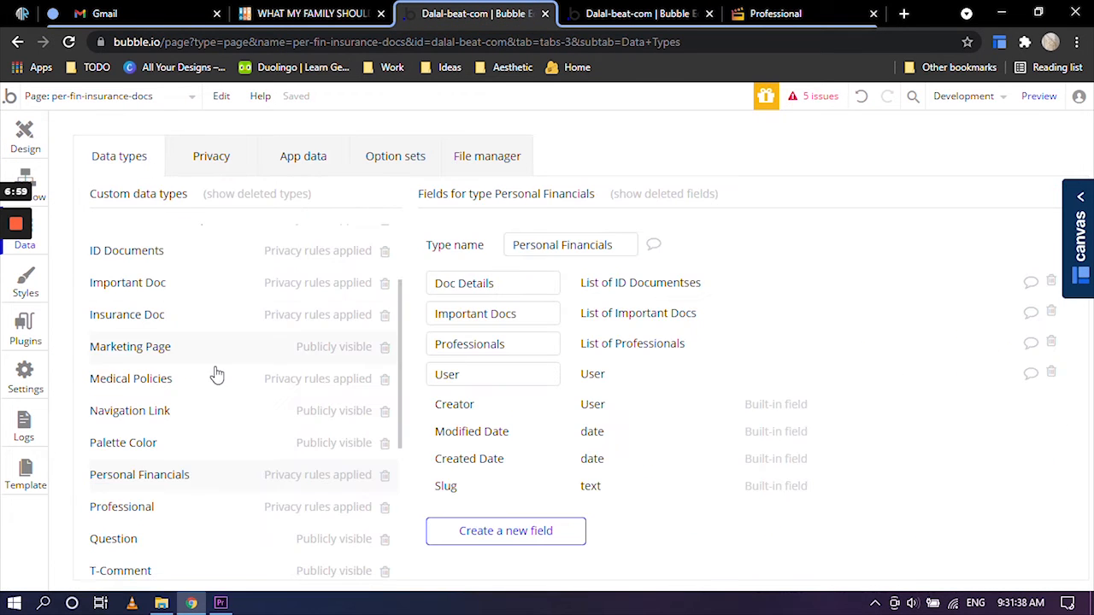
scroll(191, 393, "down", 2)
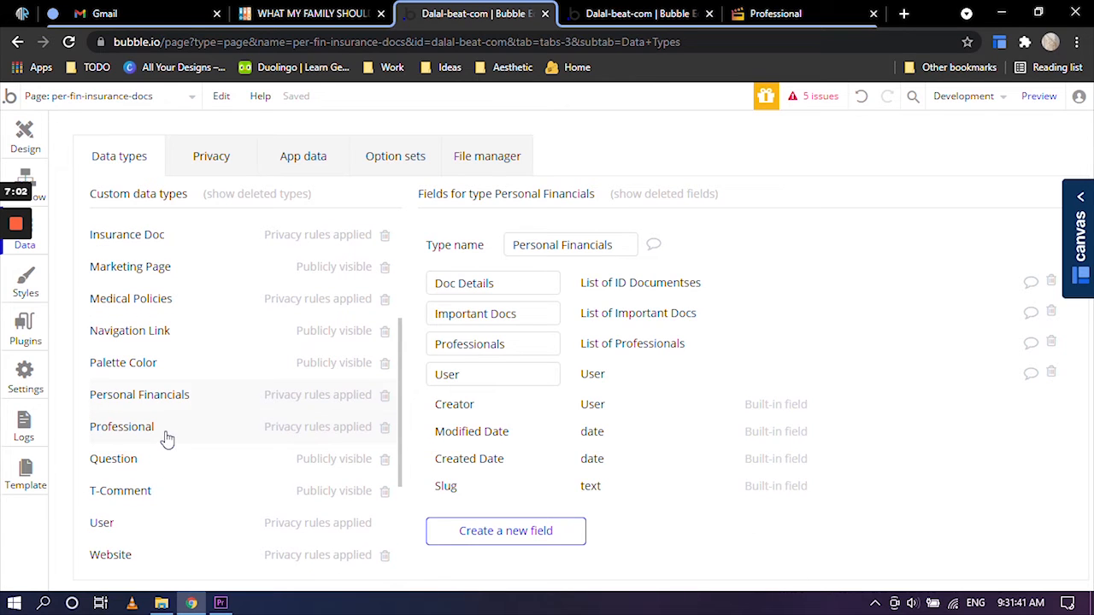
left_click(167, 437)
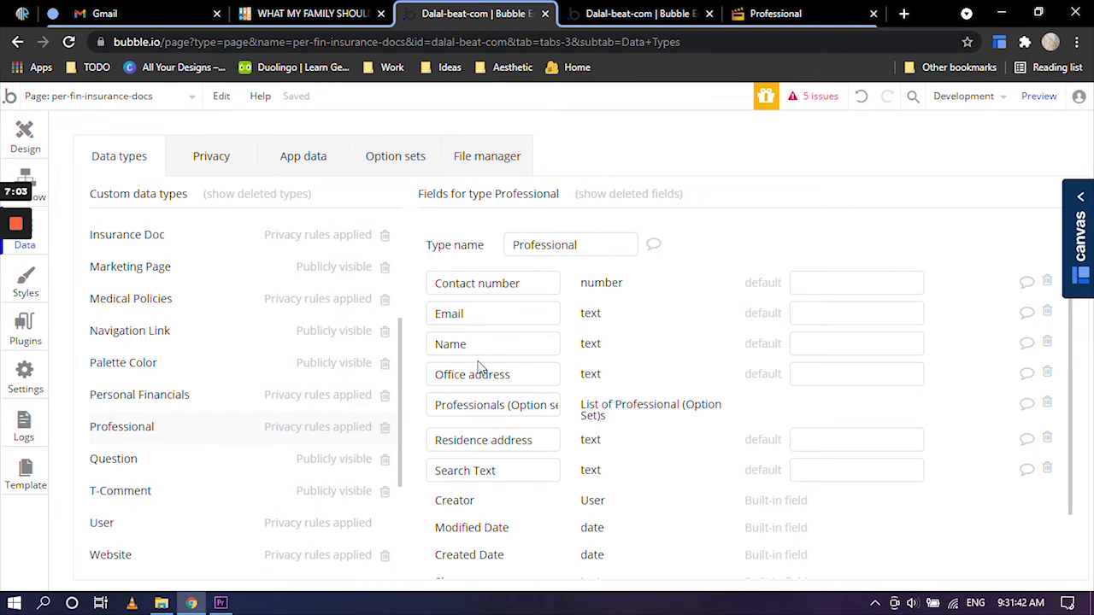
Compare the Professionals page in the preview with the name and contact number of the first record in the All Professionals app data.
left_click(754, 13)
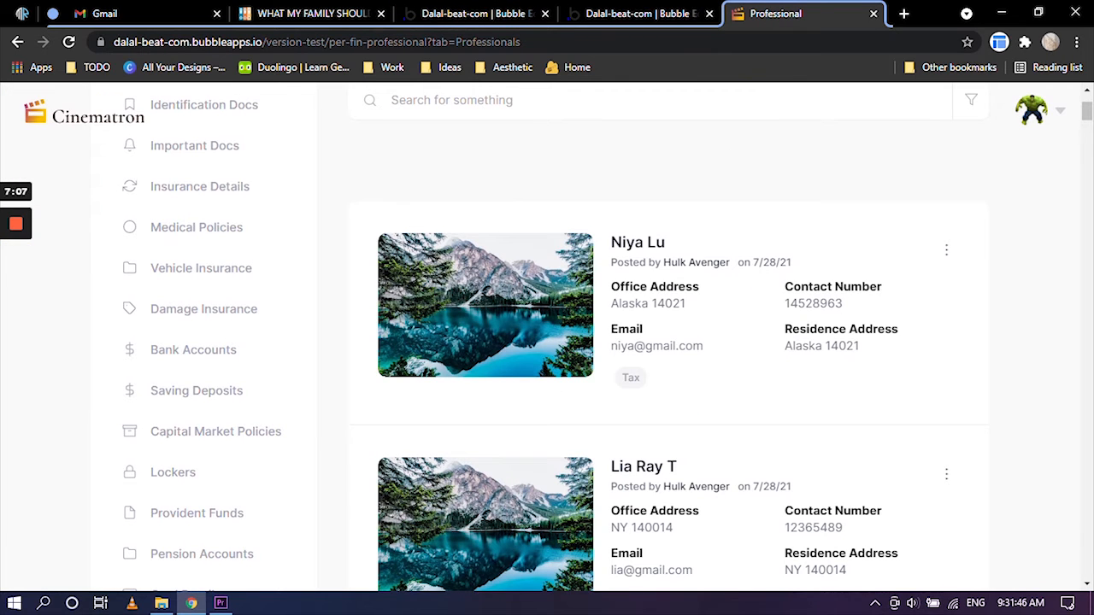
scroll(640, 314, "up", 2)
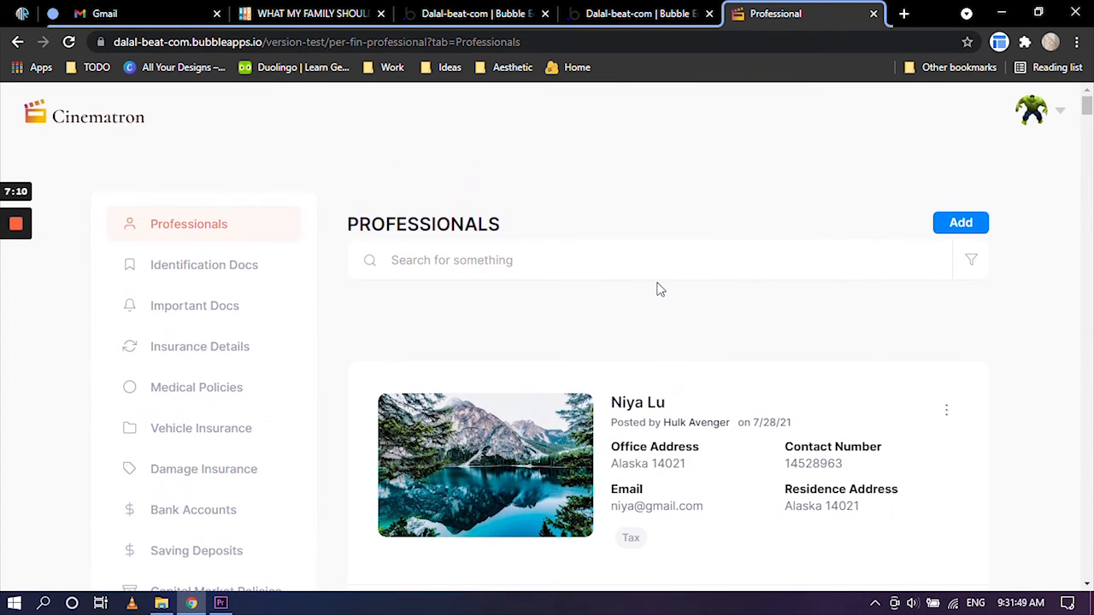
left_click(663, 12)
left_click(484, 11)
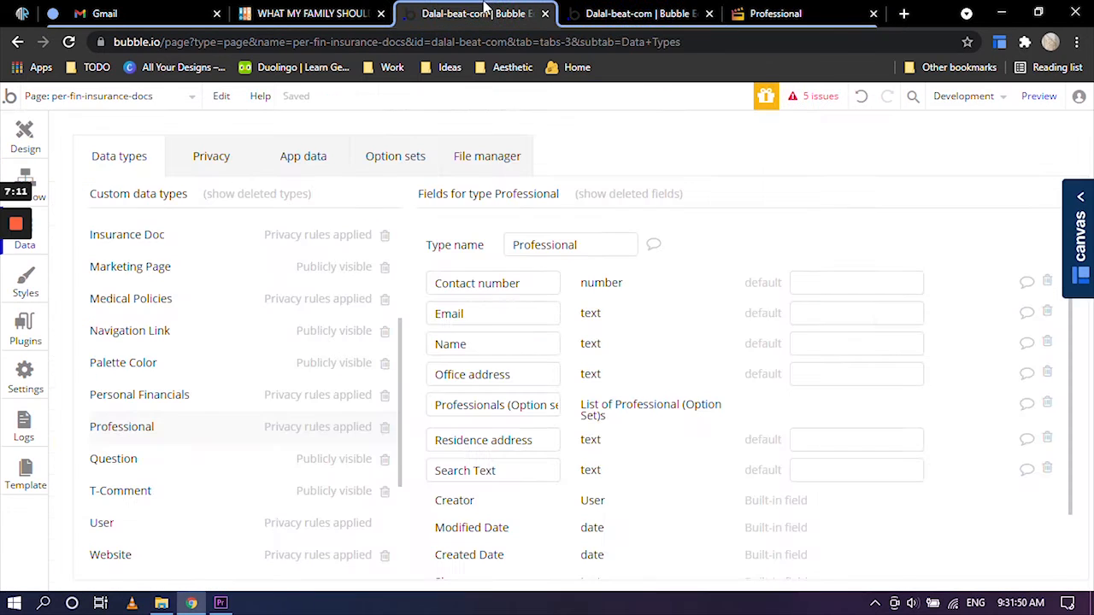
left_click(316, 162)
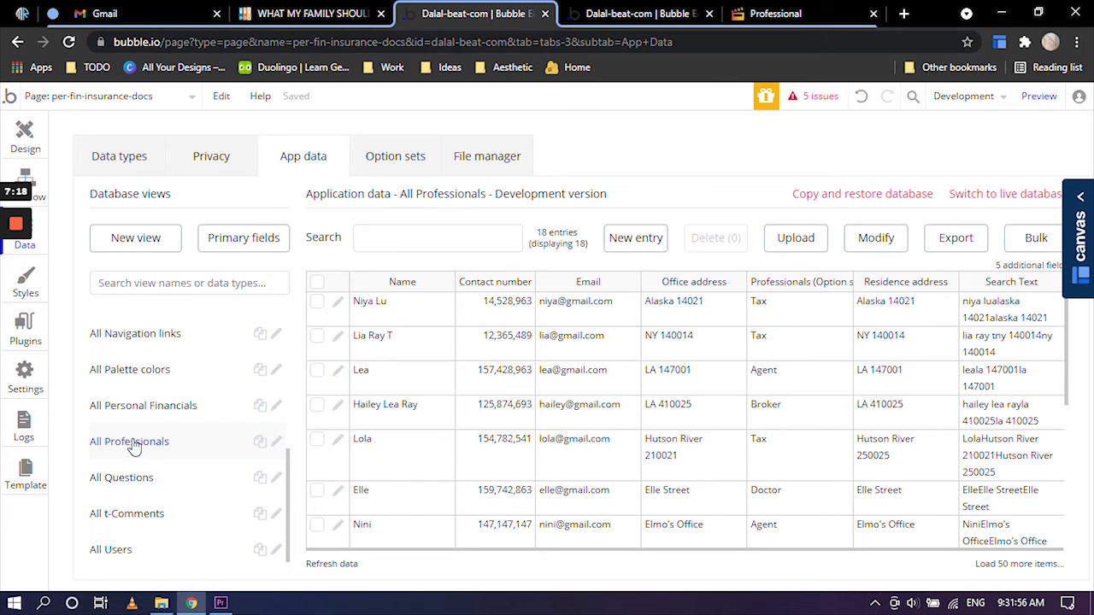
left_click(428, 318)
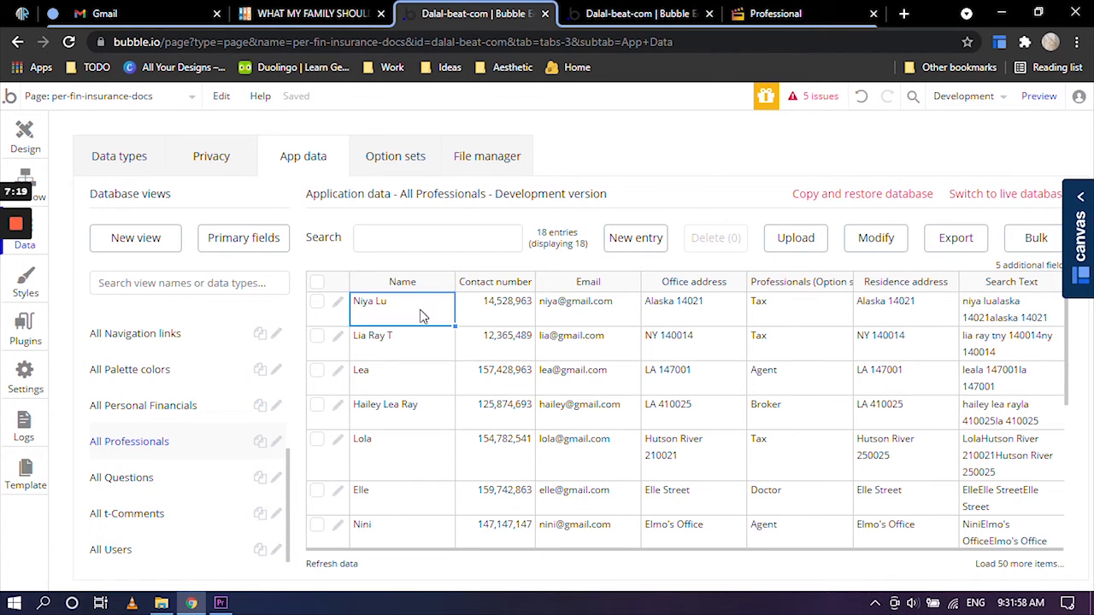
left_click(522, 321)
Check the preview's professional cards against the search text, email and contact number cells in the All Professionals table.
left_click(778, 10)
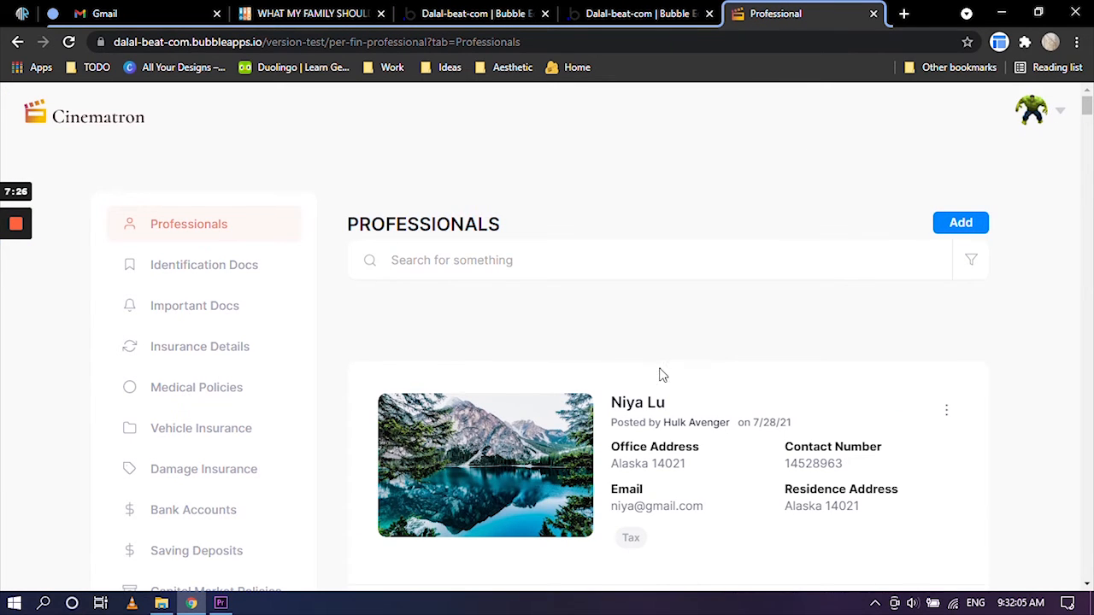
scroll(659, 371, "down", 1)
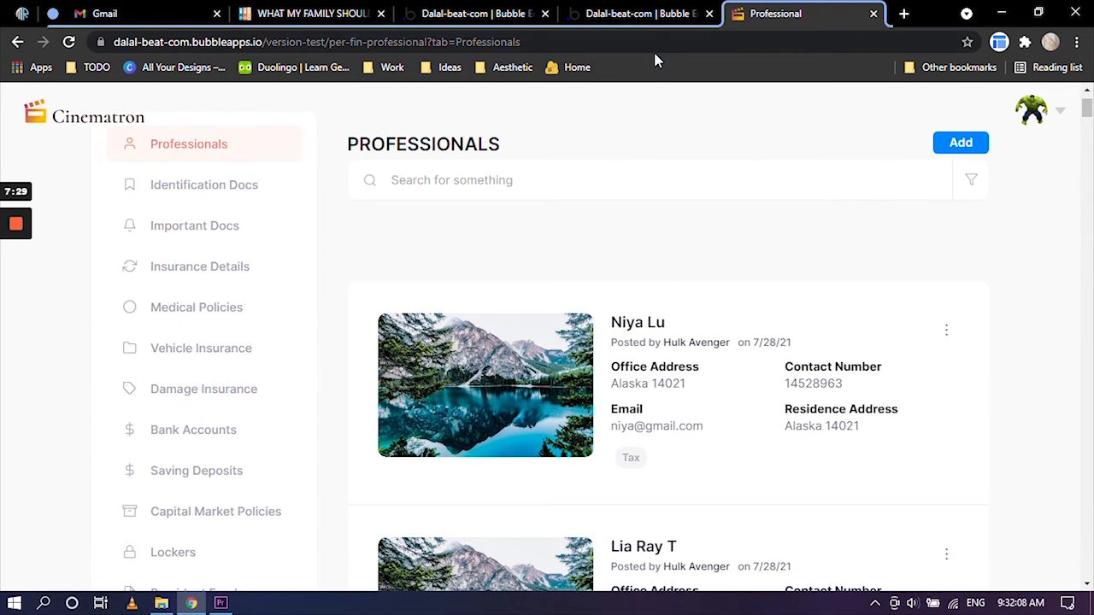
left_click(593, 13)
left_click(522, 14)
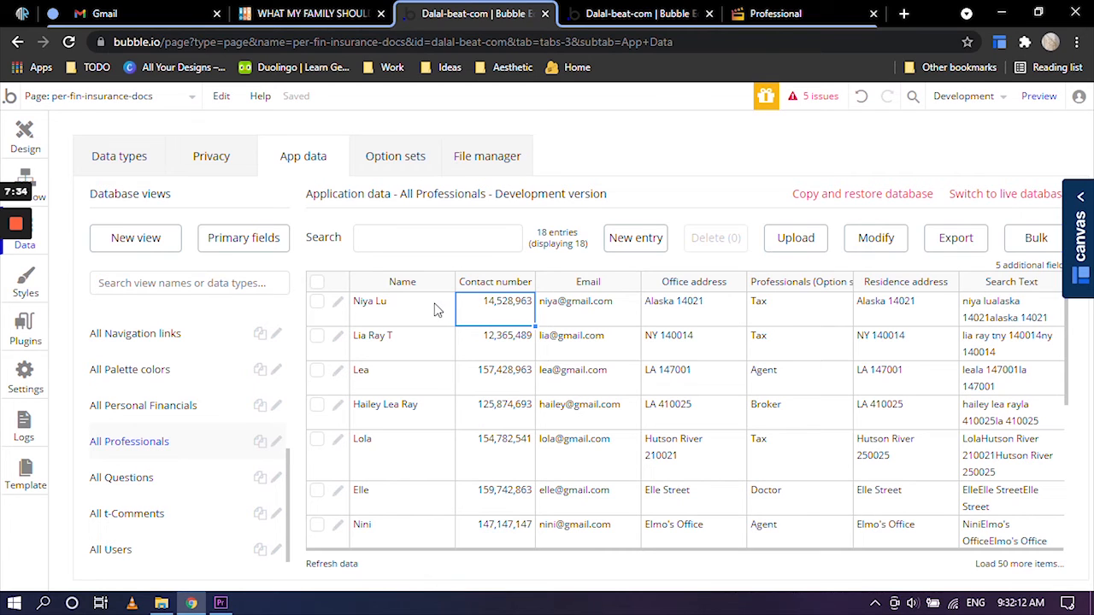
left_click(1029, 311)
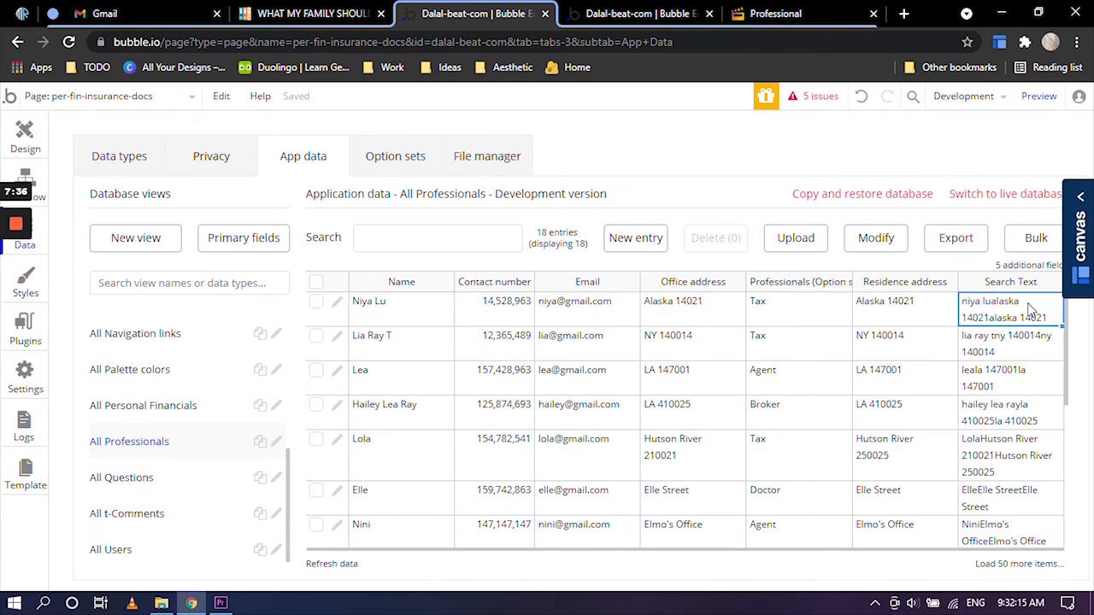
left_click(636, 321)
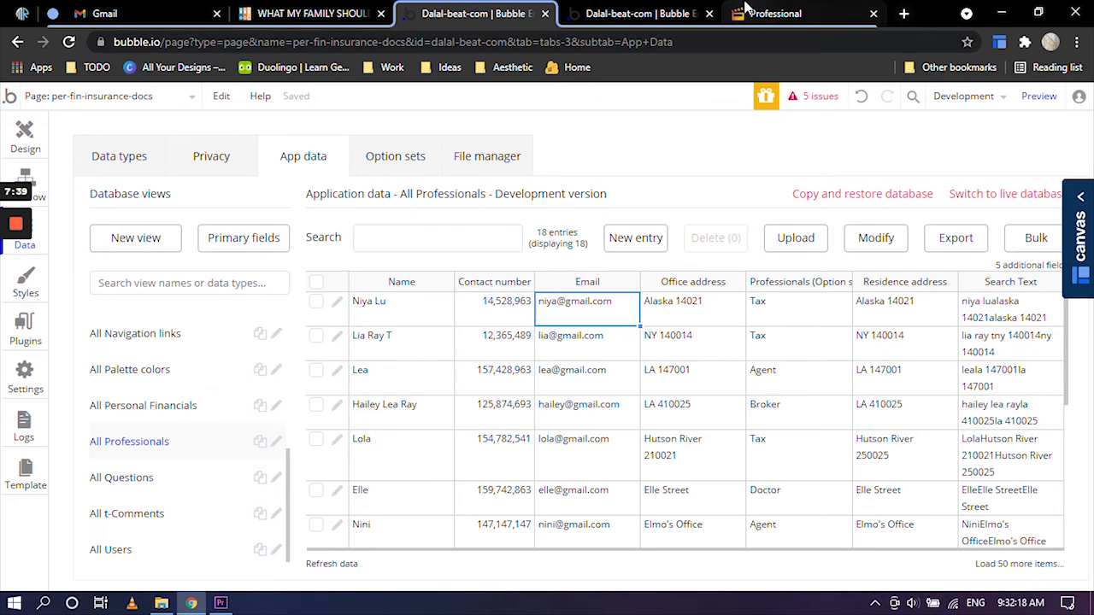
left_click(504, 420)
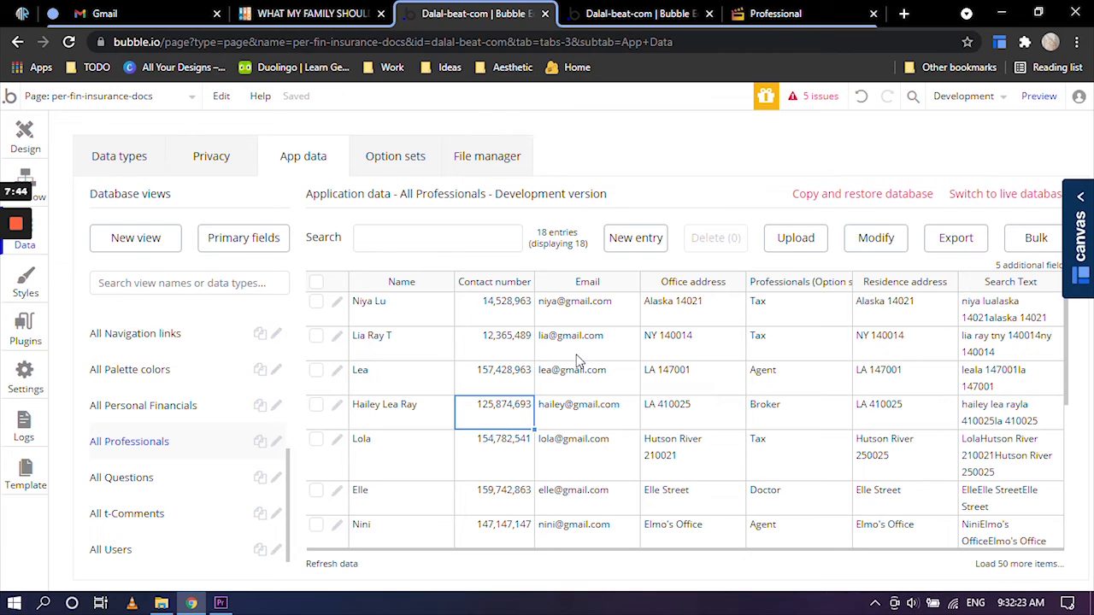
Switch back to the app preview and look through the sidebar's list of personal finance sections.
left_click(750, 12)
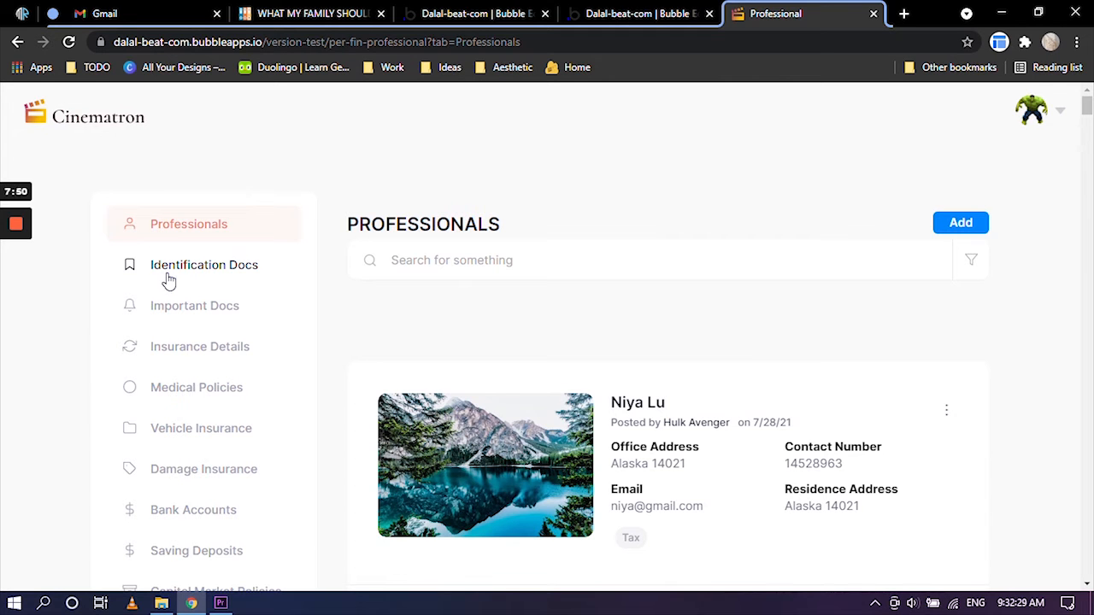
scroll(208, 359, "down", 4)
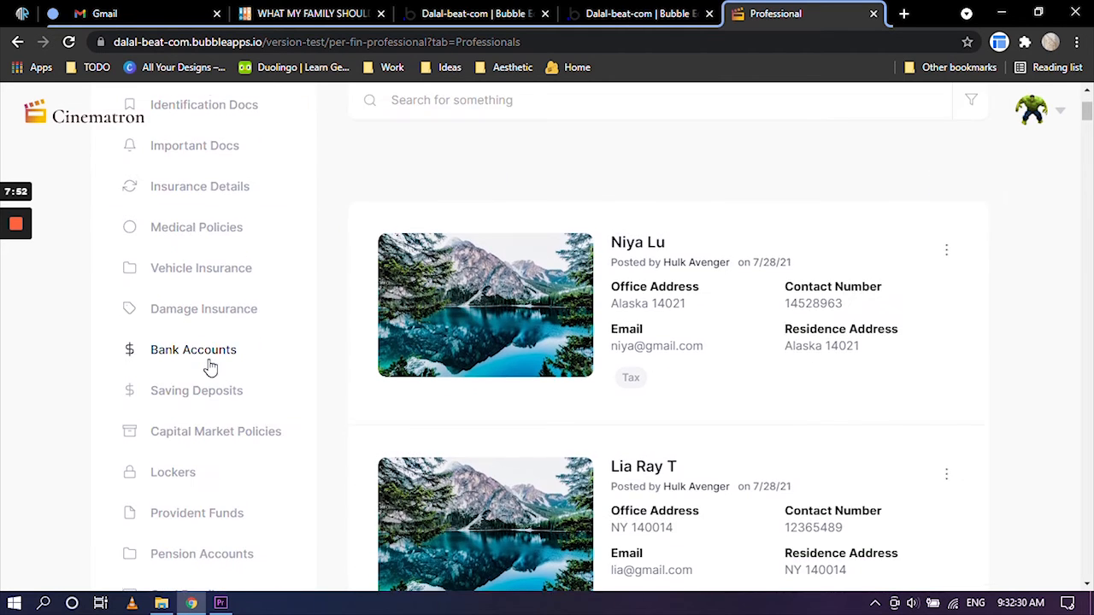
scroll(167, 530, "down", 3)
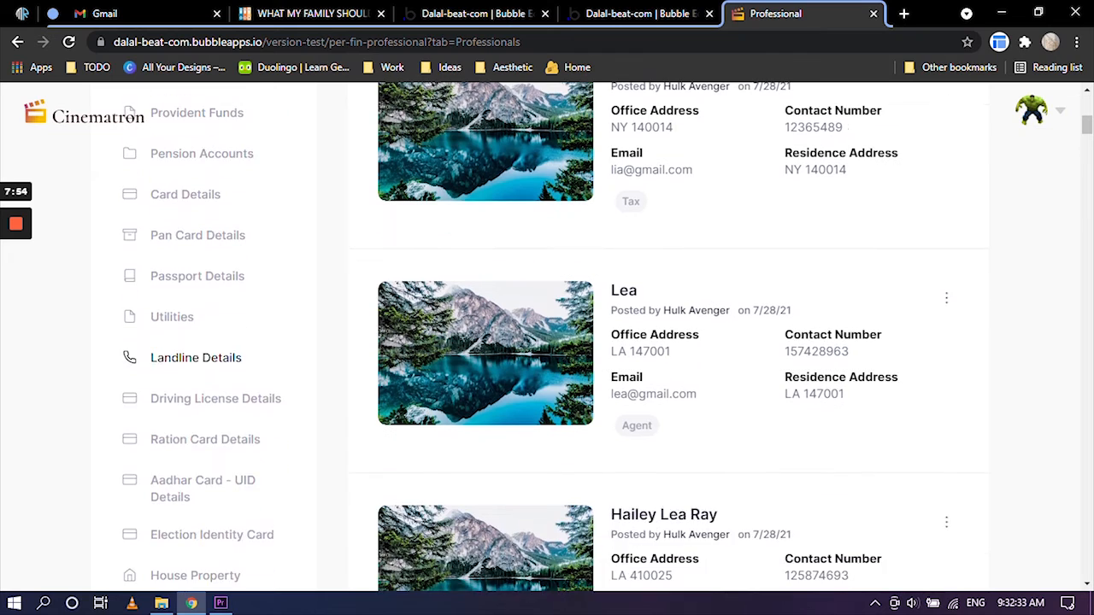
Look through the preview's personal finance sections and compare them with the All Professionals app data.
scroll(182, 428, "up", 7)
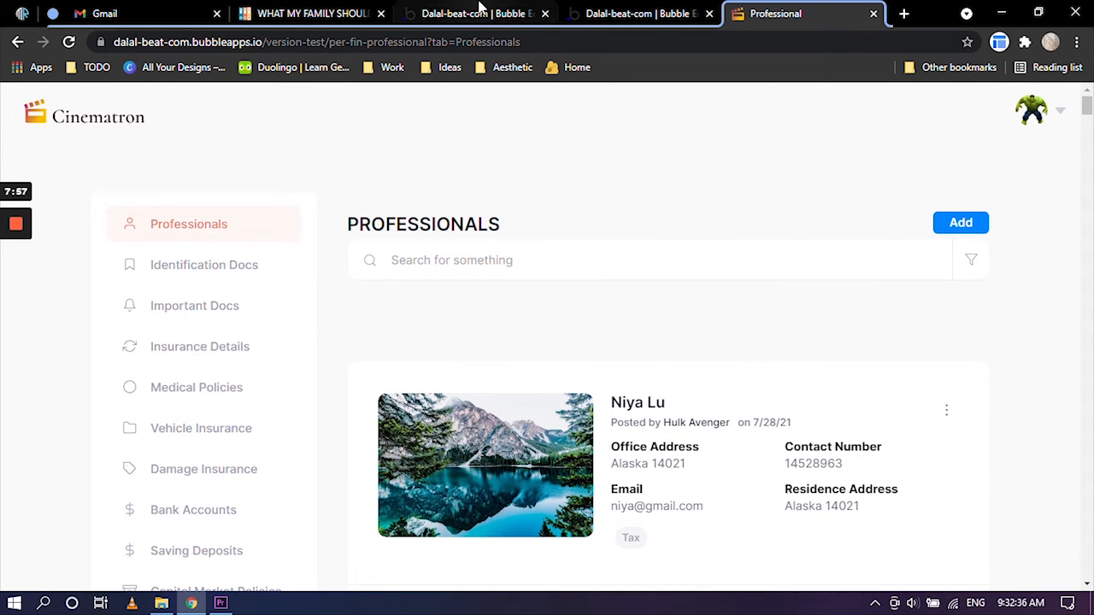
scroll(171, 342, "down", 5)
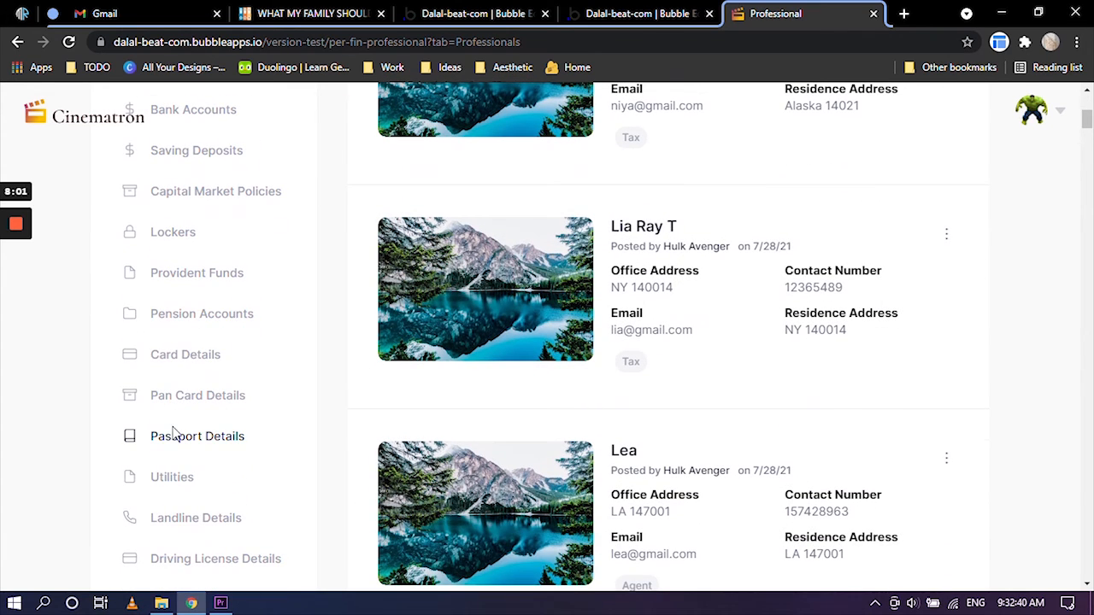
scroll(171, 431, "up", 5)
left_click(478, 13)
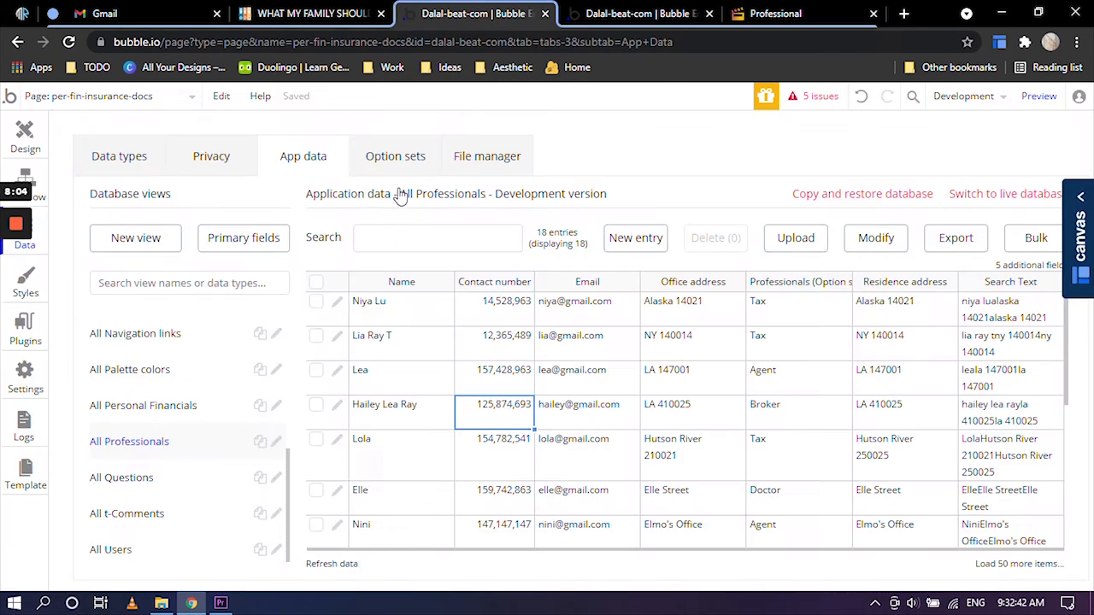
left_click(773, 14)
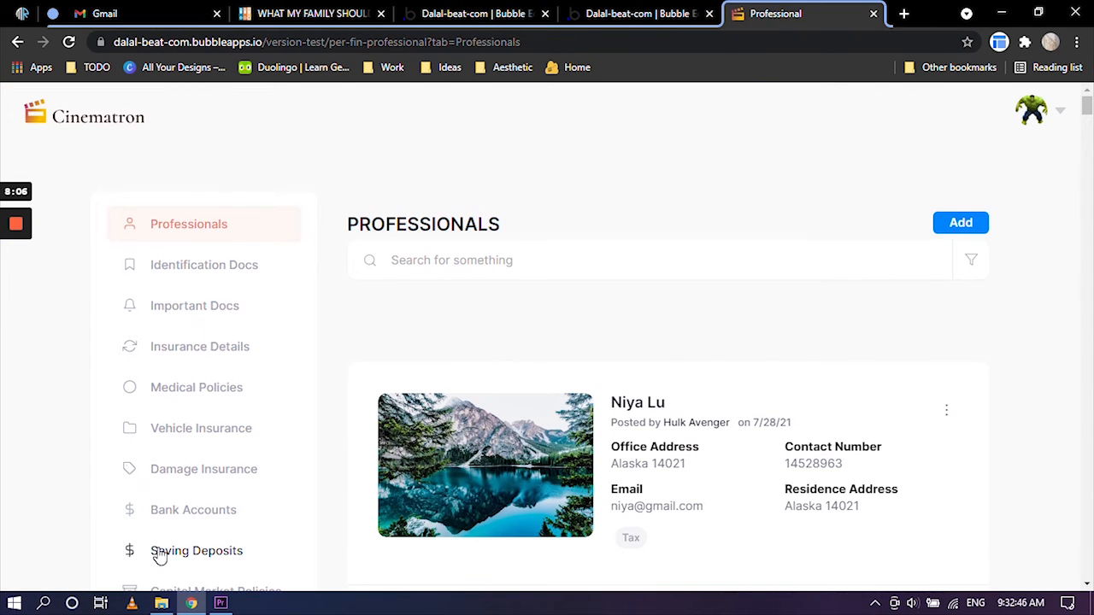
left_click(483, 14)
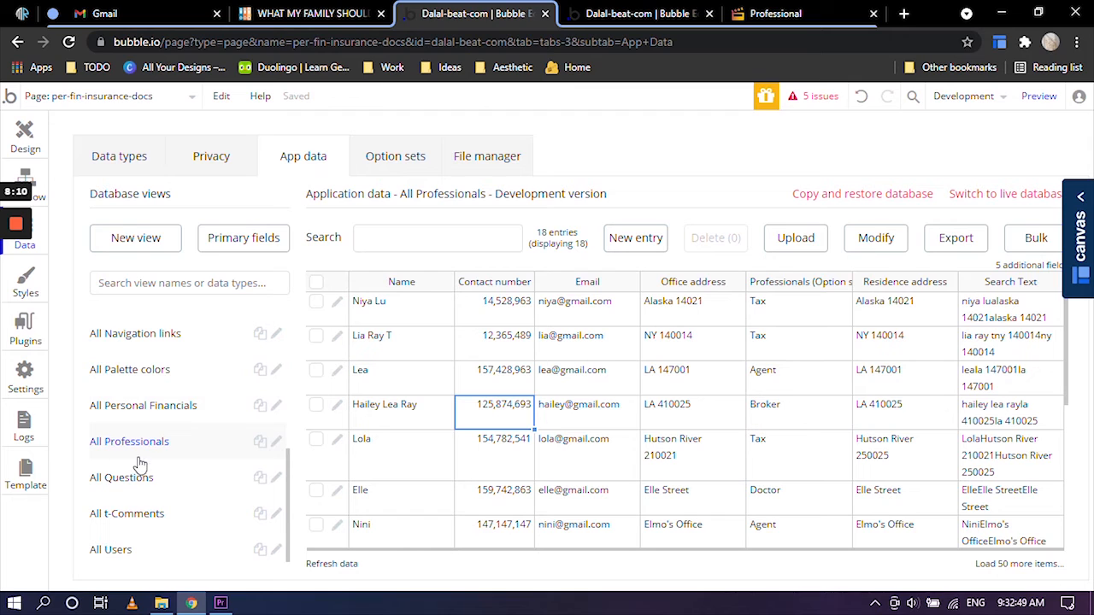
Open the All Personal Financials app data and examine the first record's Professionals, Important Docs and Doc Details cells alongside the preview.
left_click(159, 417)
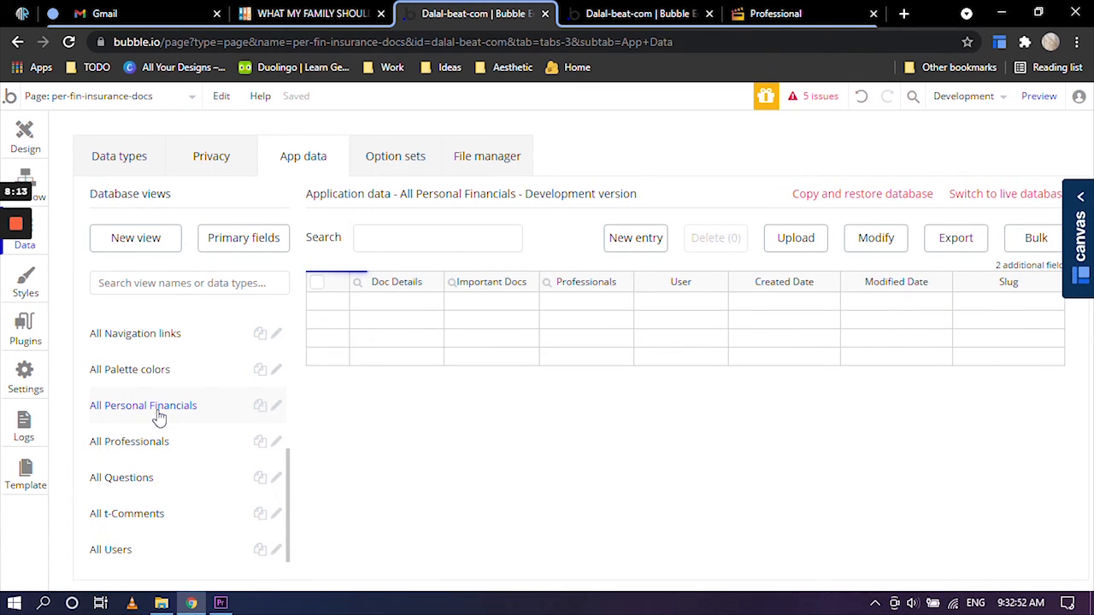
left_click(586, 303)
left_click(487, 306)
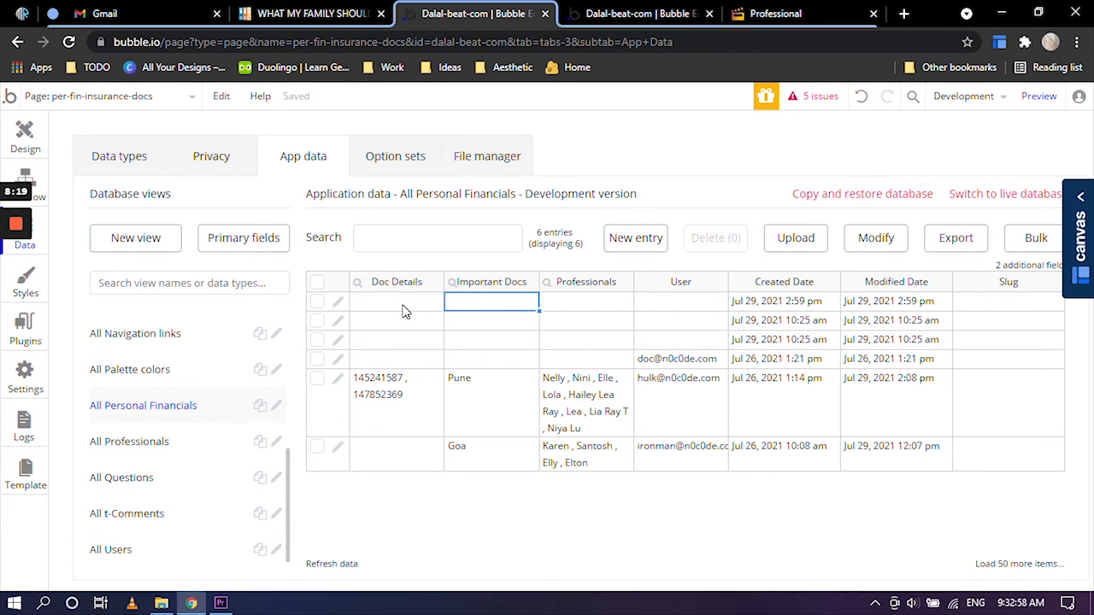
left_click(407, 311)
left_click(775, 13)
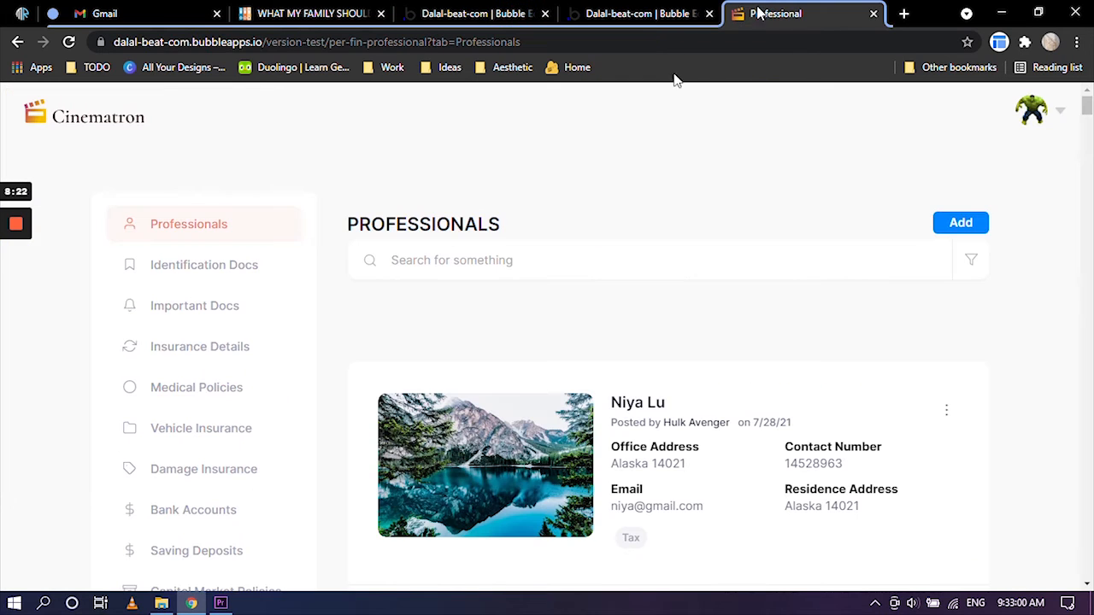
left_click(478, 14)
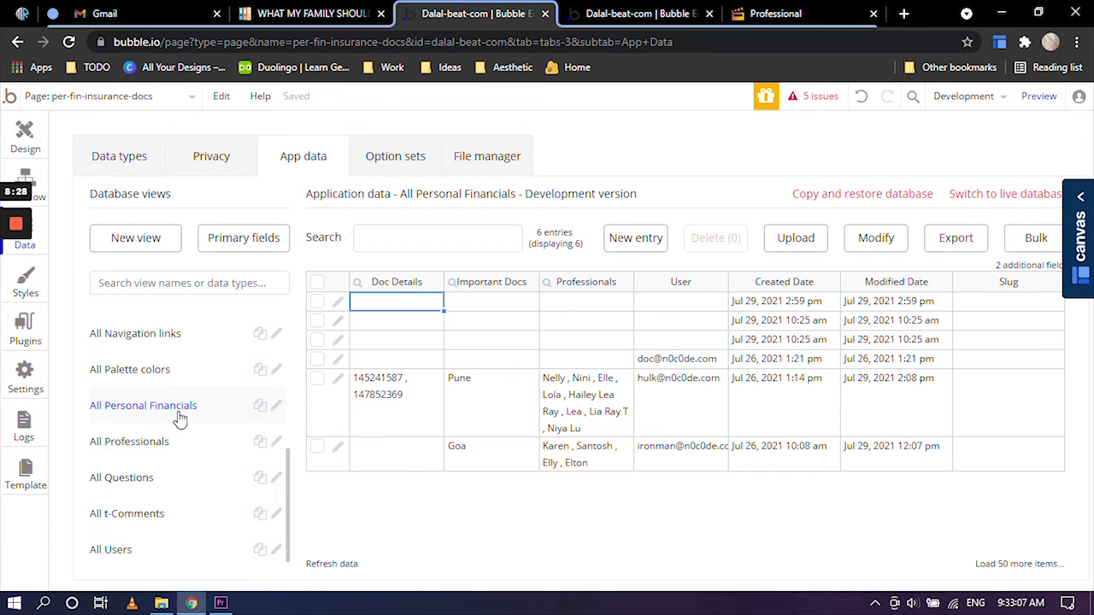
Check the fifth Personal Financials record's User, Professionals, Important Docs and Doc Details cells against the app preview.
left_click(672, 403)
left_click(572, 401)
left_click(487, 404)
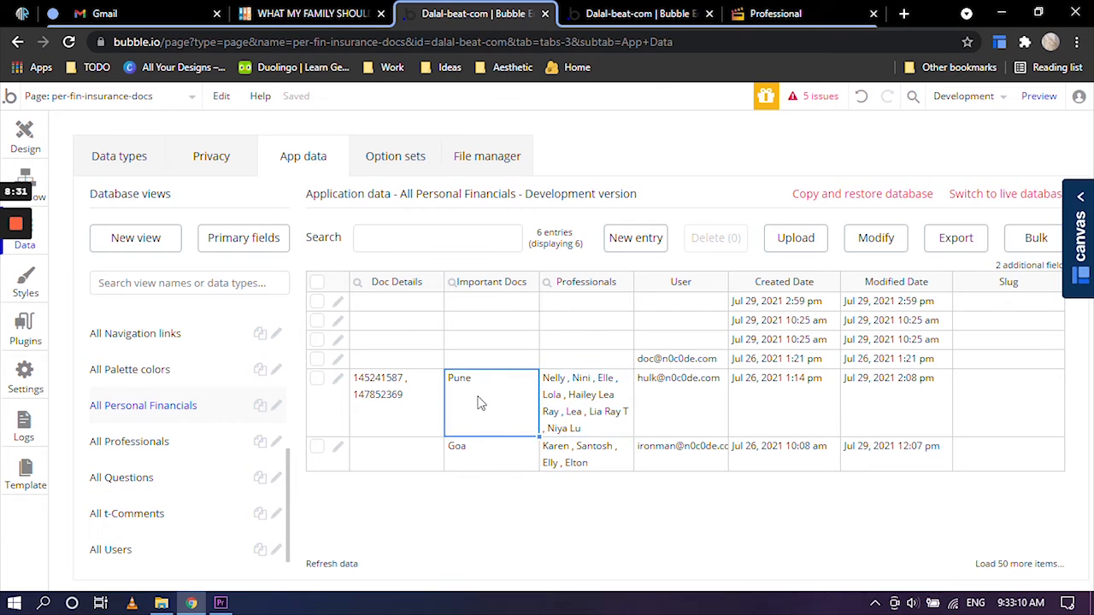
left_click(391, 398)
left_click(751, 10)
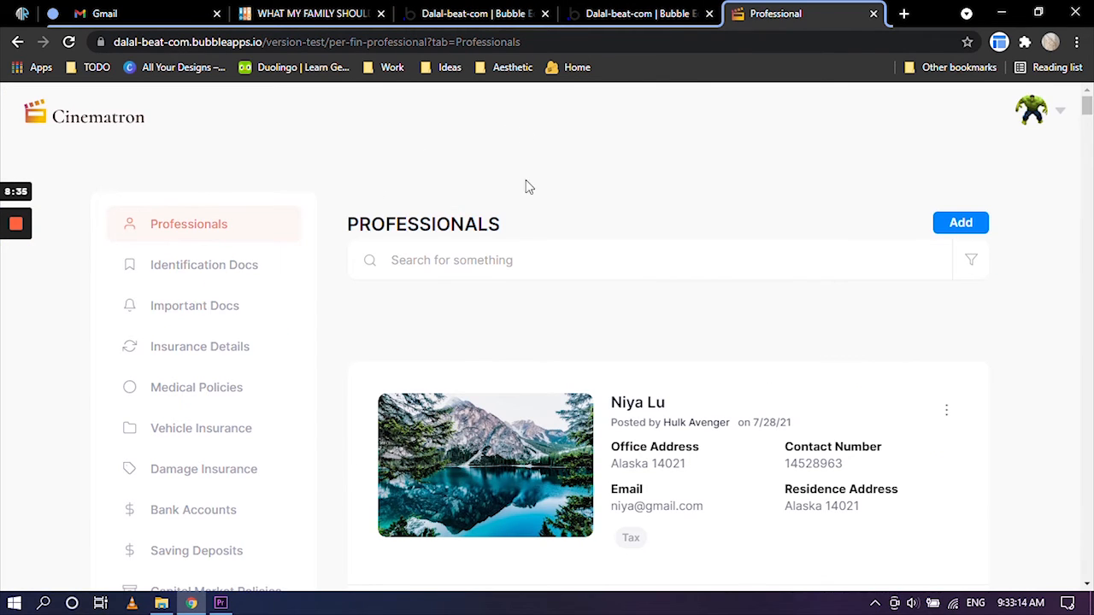
left_click(517, 10)
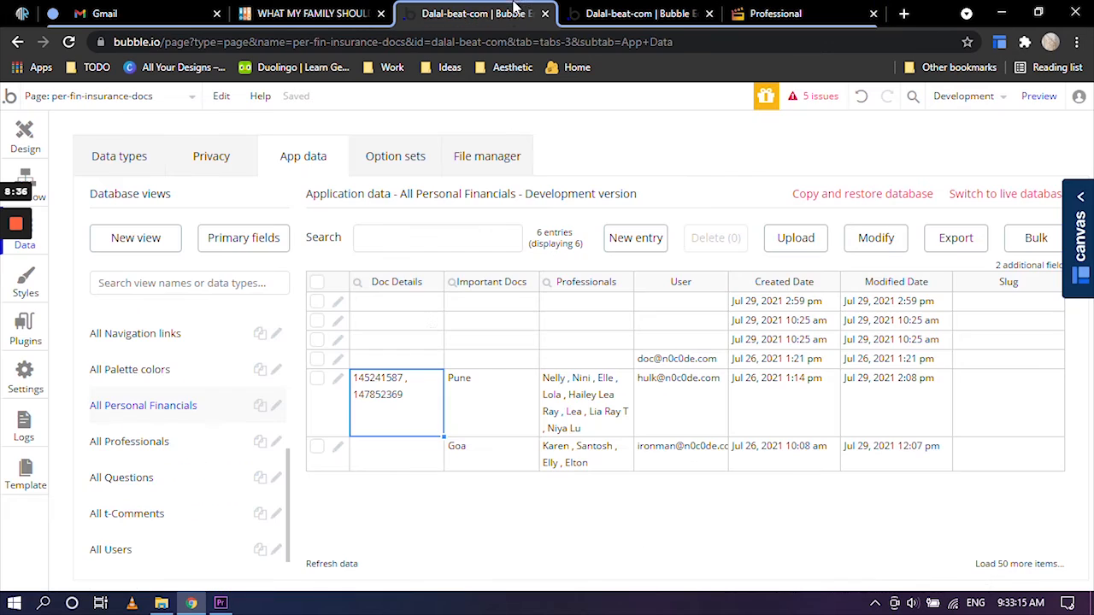
Examine how the fifth Personal Financials record links its doc details, important docs and professionals to one user.
left_click(491, 397)
left_click(571, 404)
left_click(483, 393)
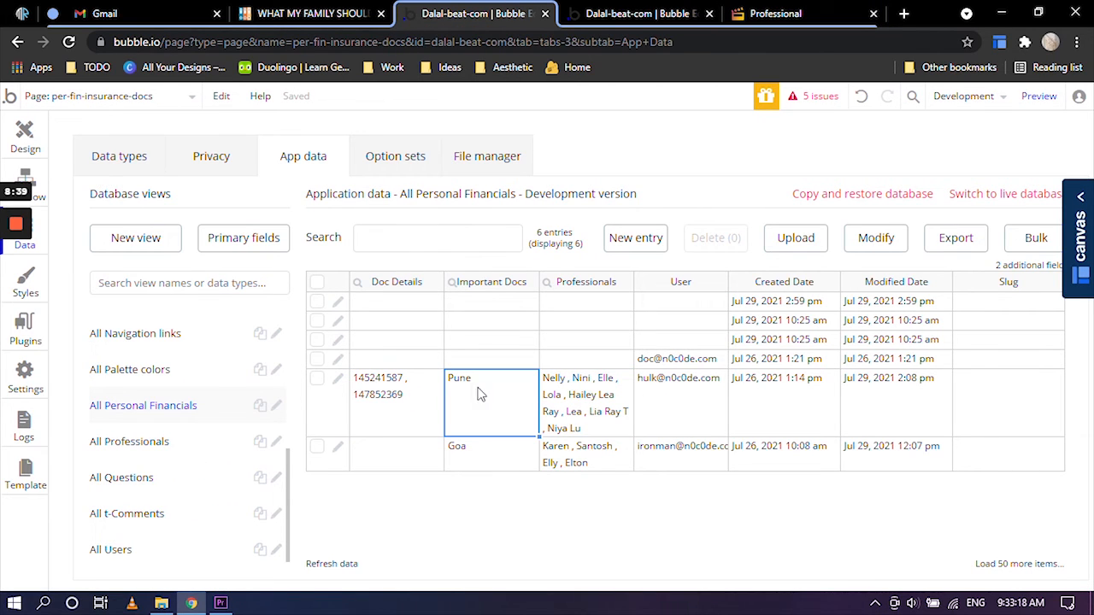
left_click(432, 390)
left_click(496, 396)
left_click(548, 399)
left_click(654, 399)
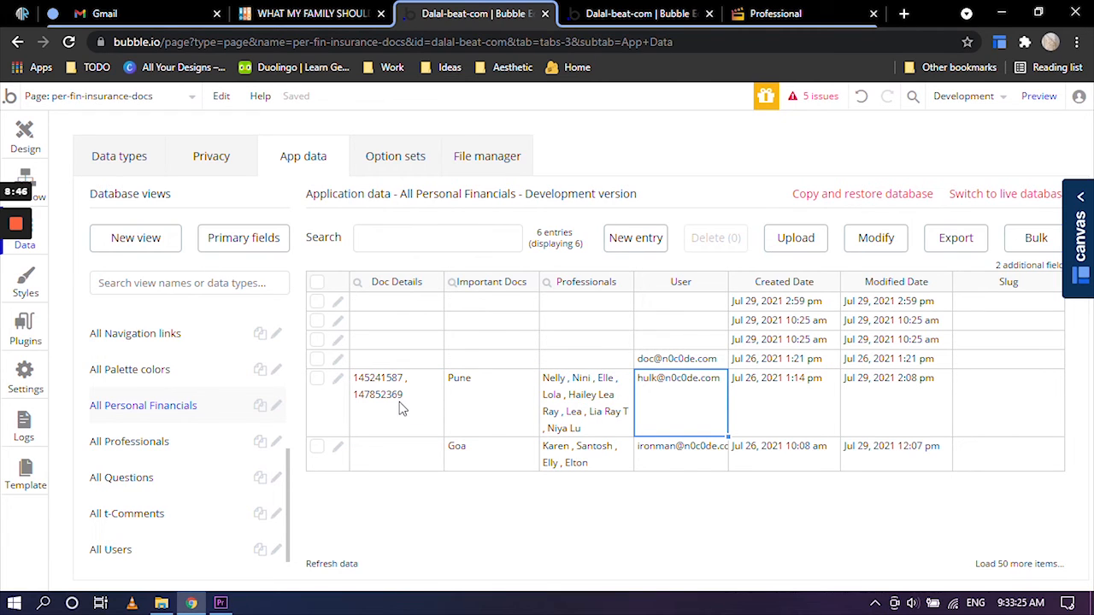
left_click(590, 413)
left_click(498, 413)
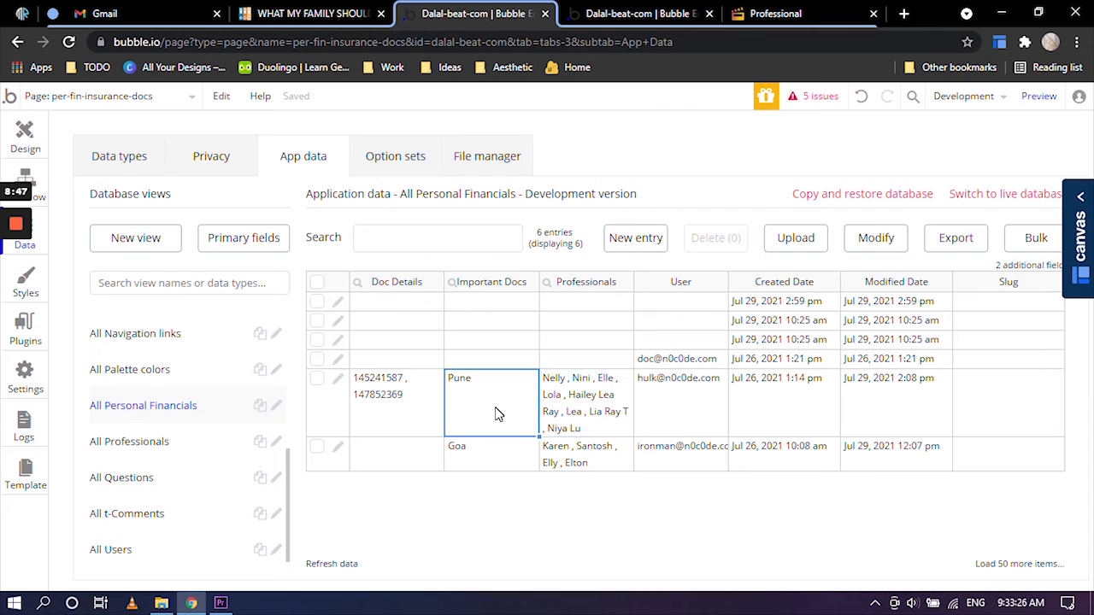
left_click(432, 411)
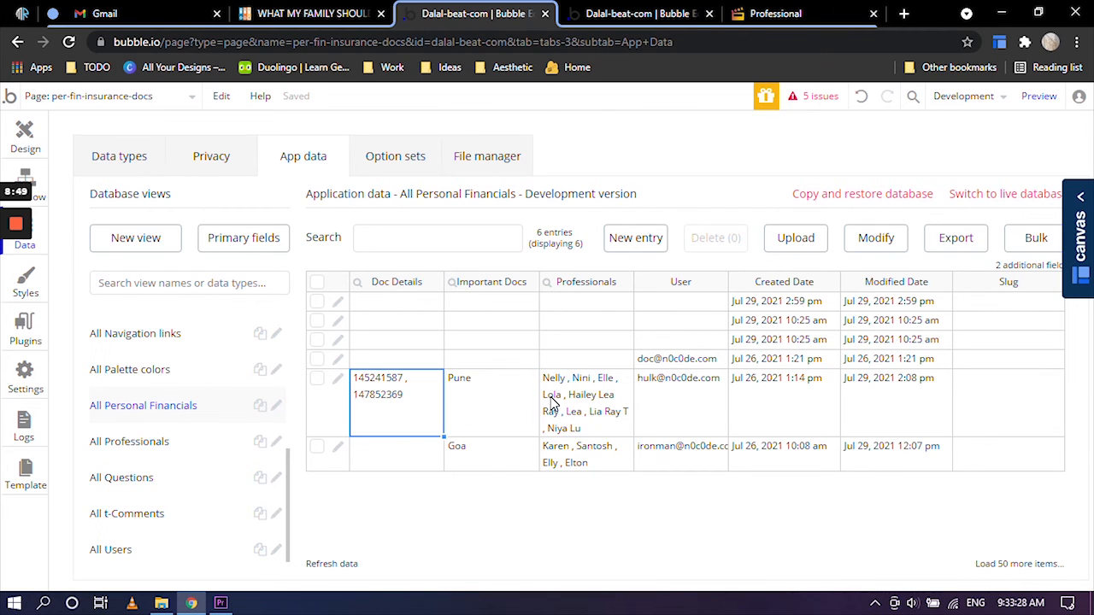
left_click(680, 401)
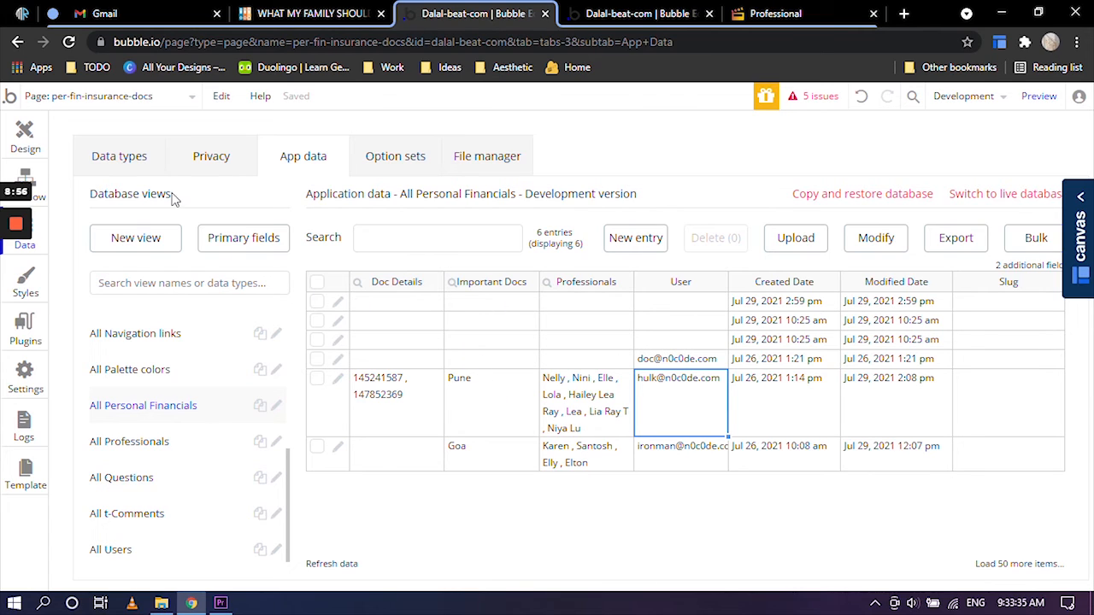
Start a new field named Insurance Doc on the Personal Financials data type.
left_click(123, 162)
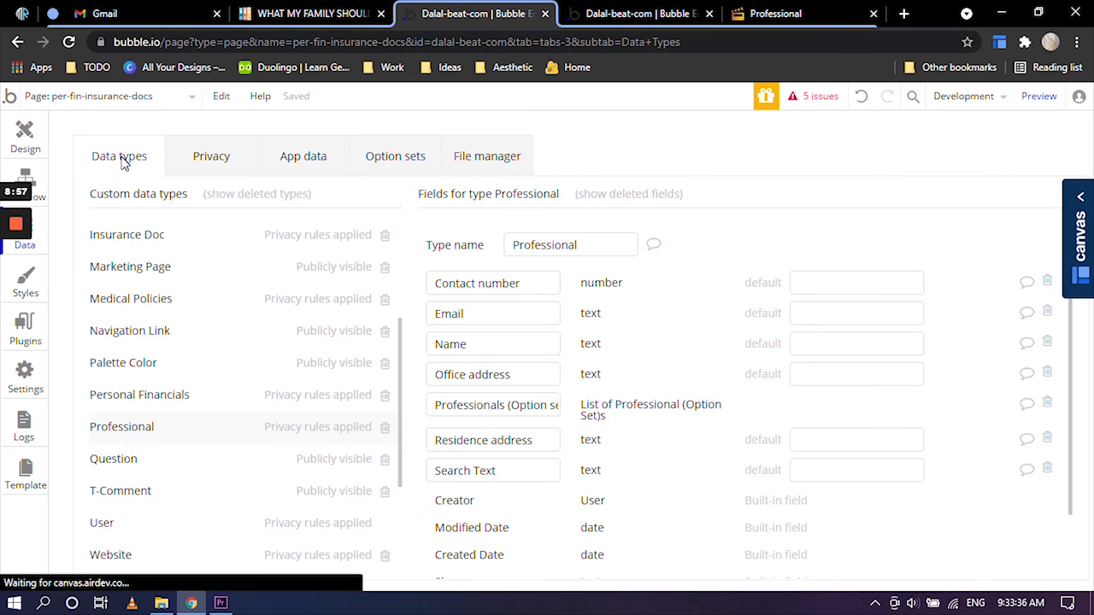
scroll(168, 354, "down", 2)
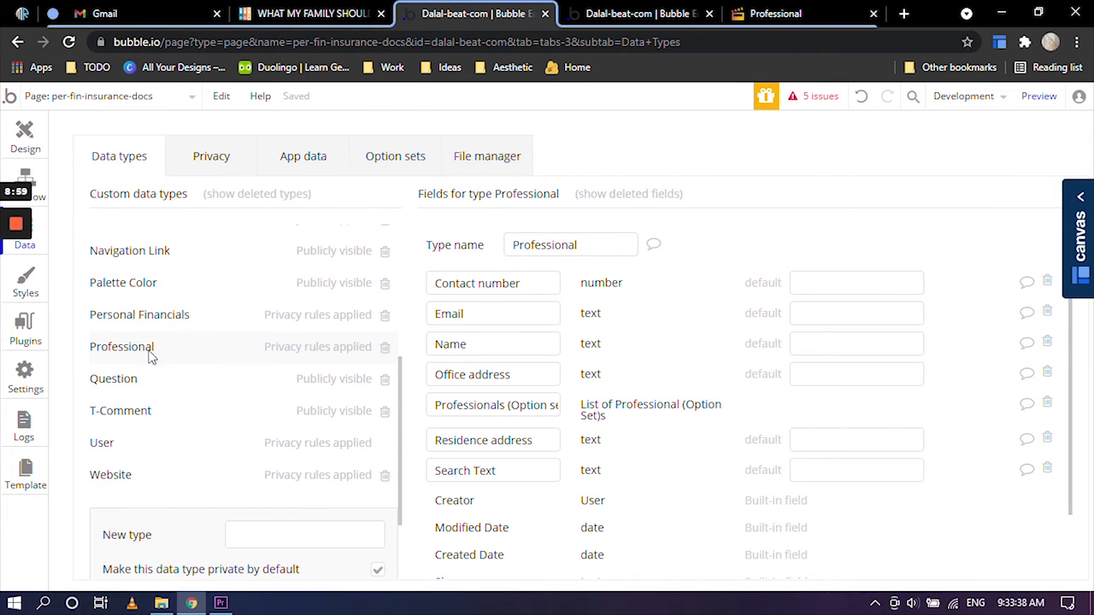
left_click(147, 323)
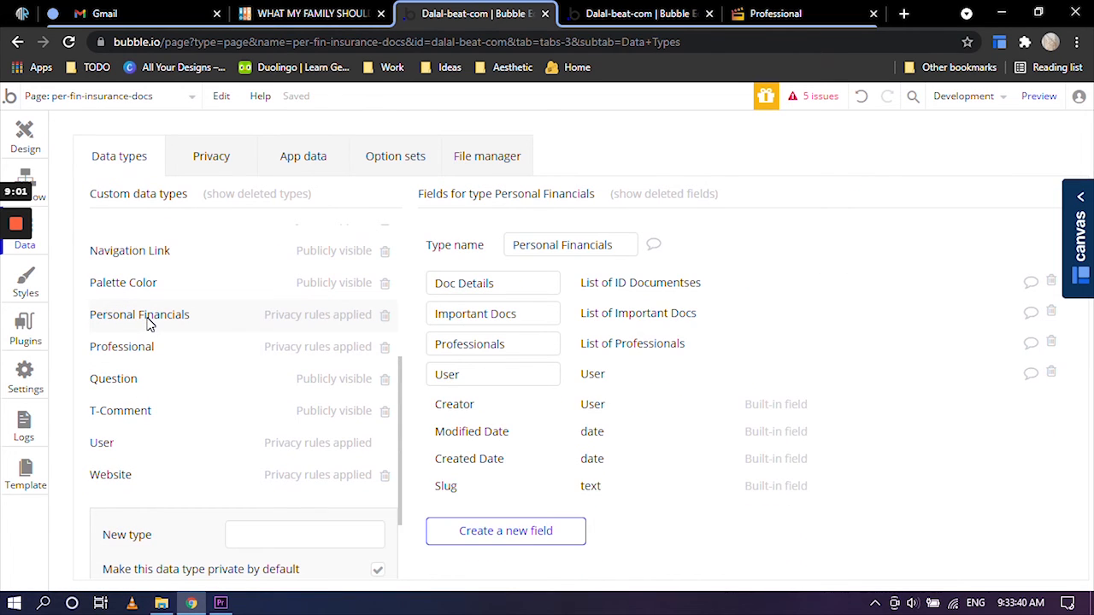
left_click(527, 536)
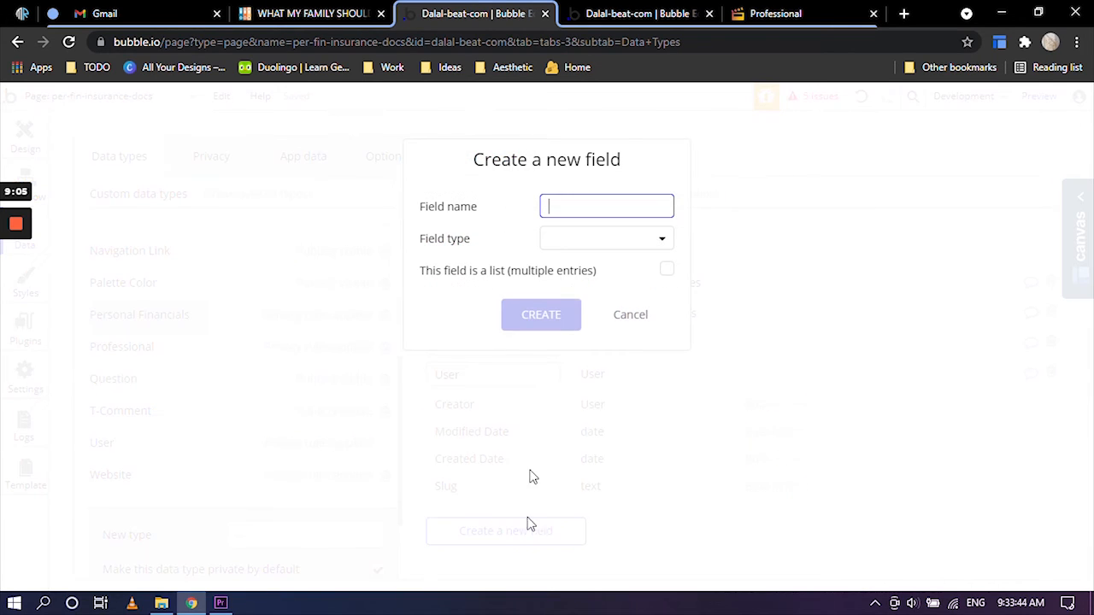
type("Insurance  Doc")
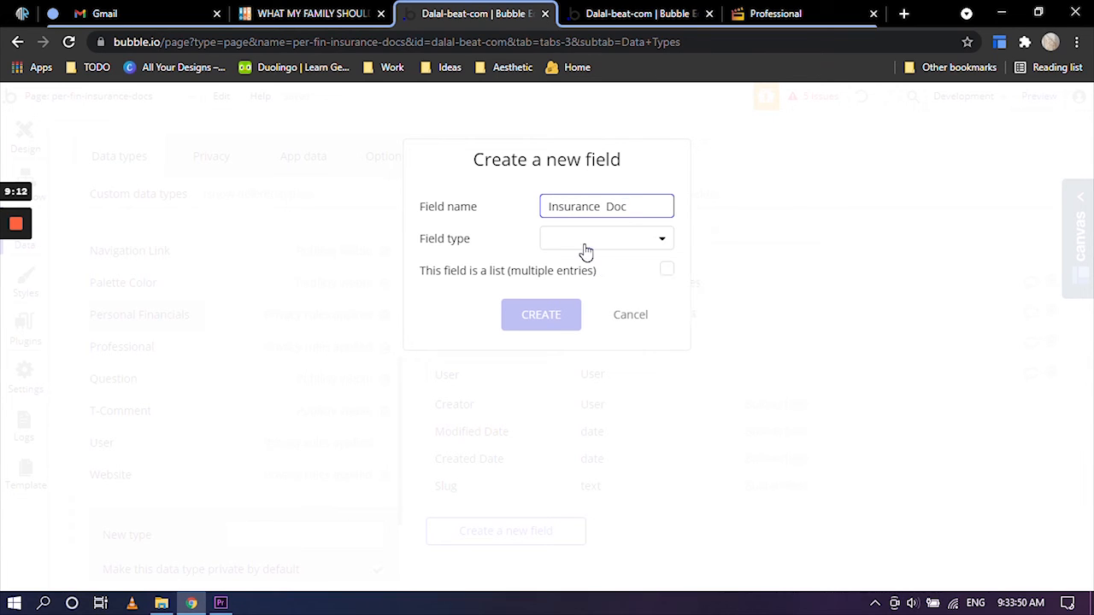
Set the new field's type to Insurance Doc.
left_click(585, 239)
scroll(586, 280, "down", 1)
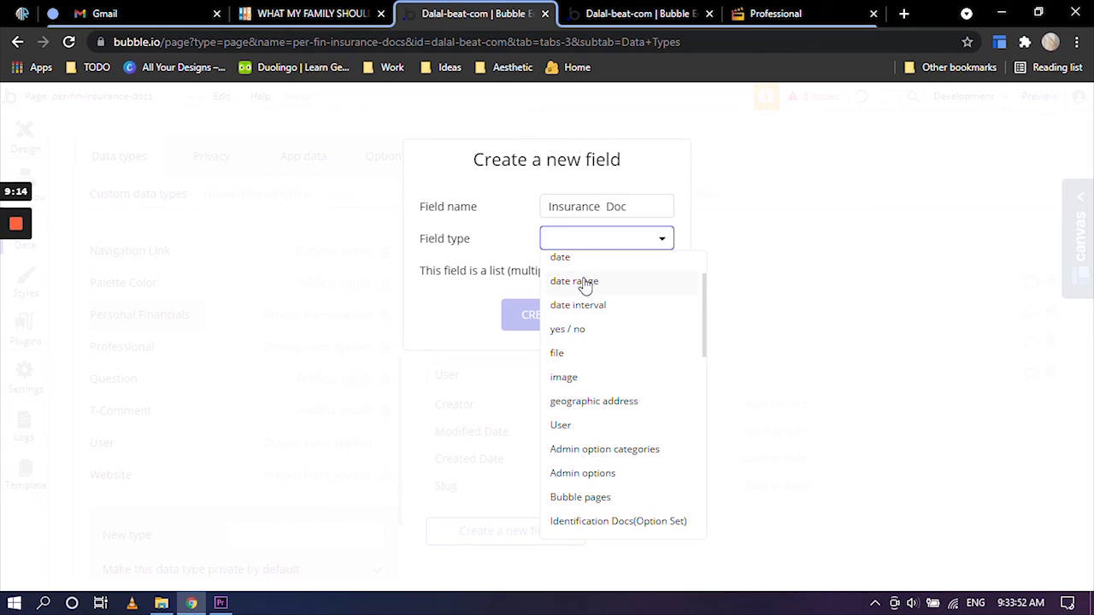
scroll(585, 291, "down", 3)
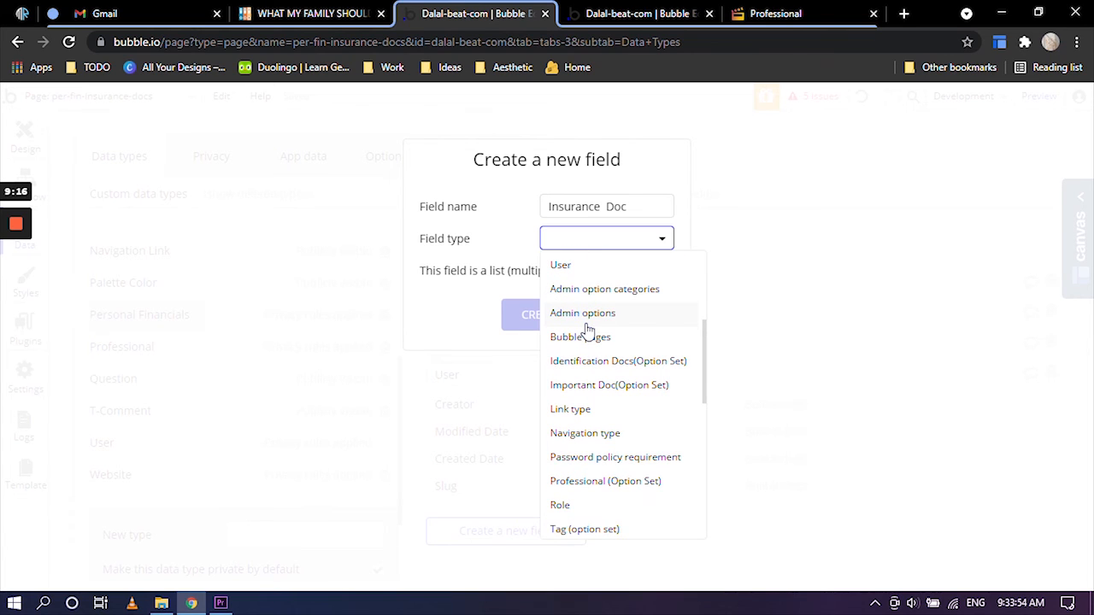
scroll(588, 331, "down", 2)
scroll(590, 342, "down", 3)
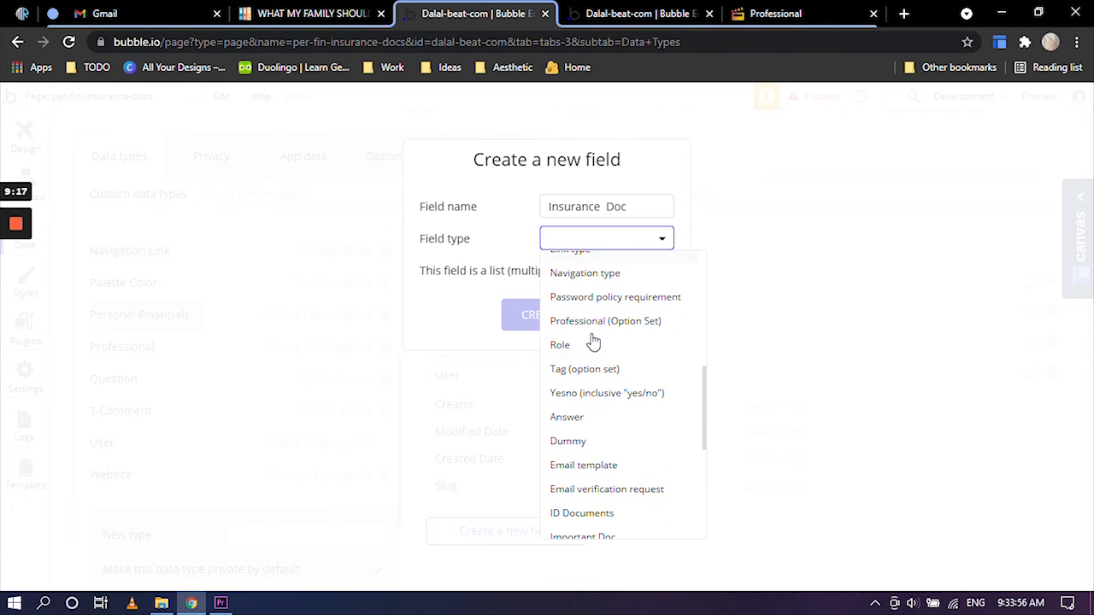
scroll(612, 368, "down", 1)
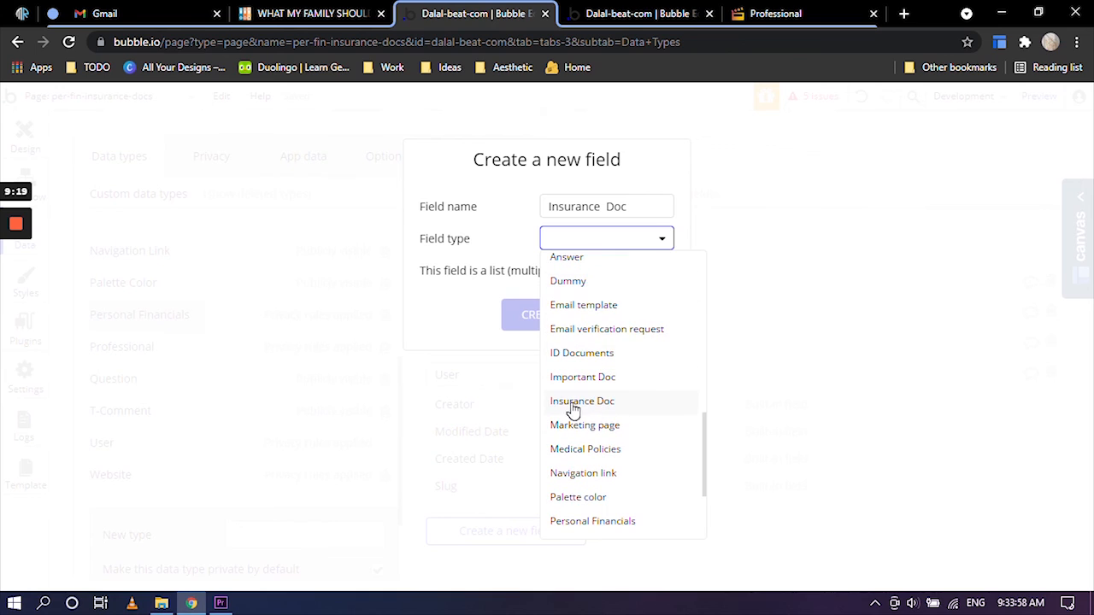
left_click(601, 402)
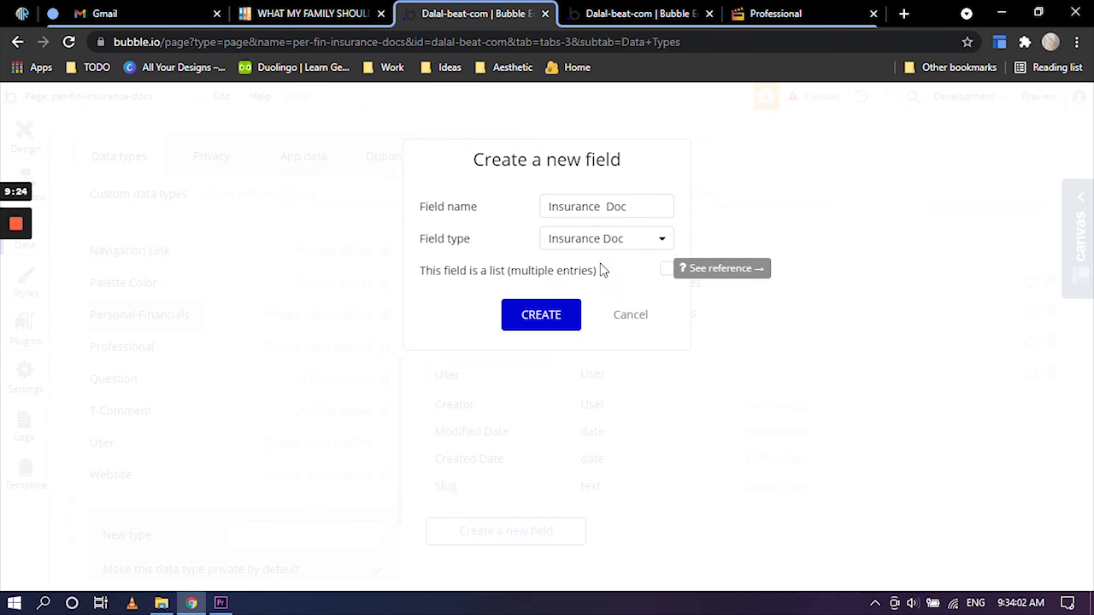
Review the multiple professional entries in the app preview and return to the new field's settings in the Bubble editor.
left_click(782, 13)
scroll(515, 381, "down", 8)
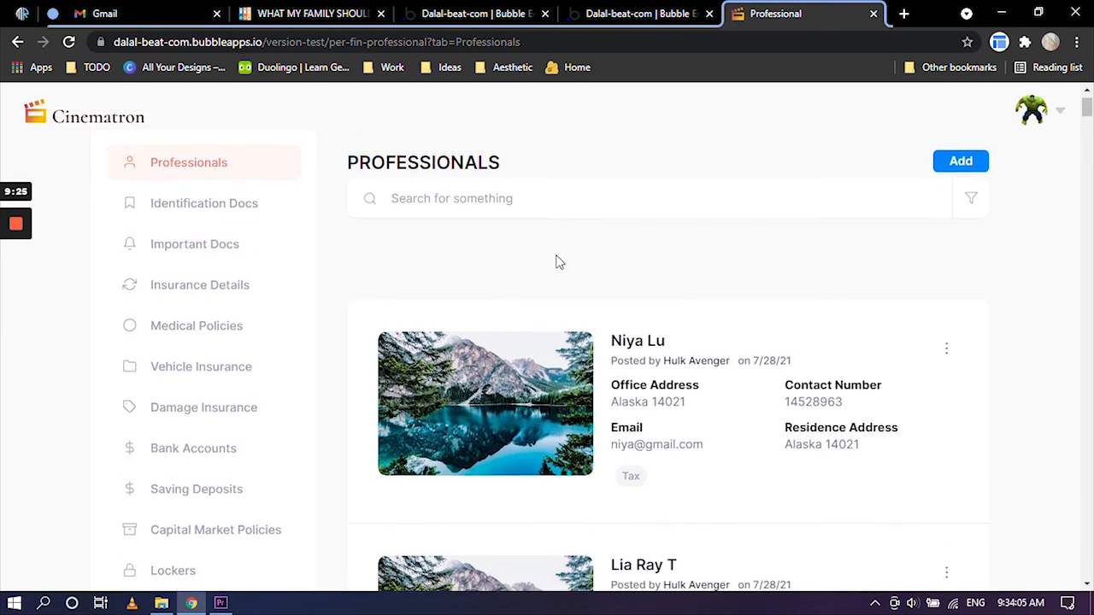
scroll(659, 282, "down", 8)
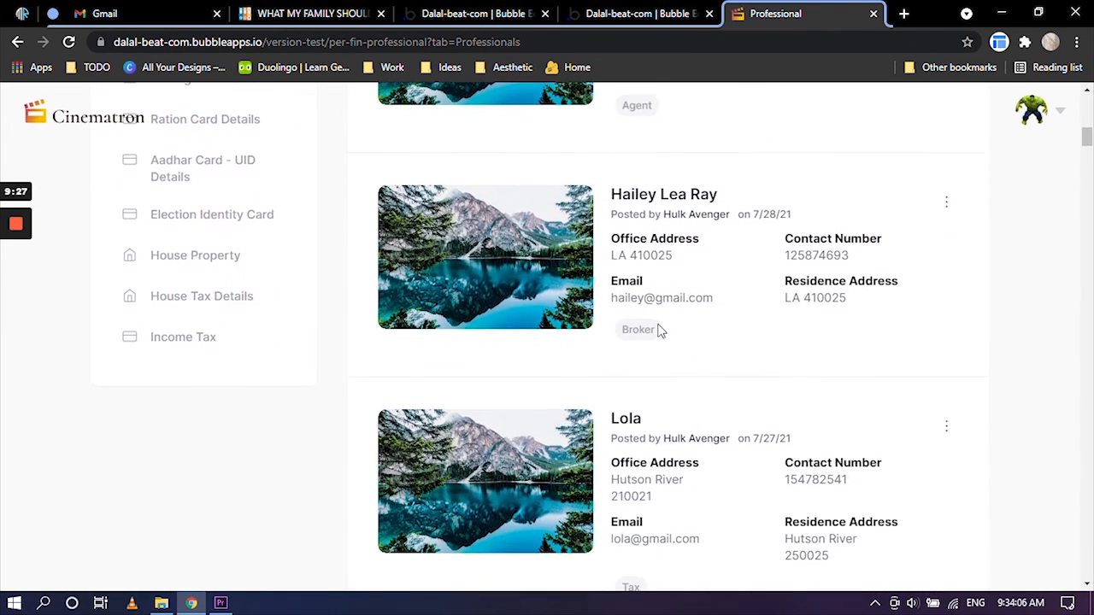
scroll(662, 411, "down", 2)
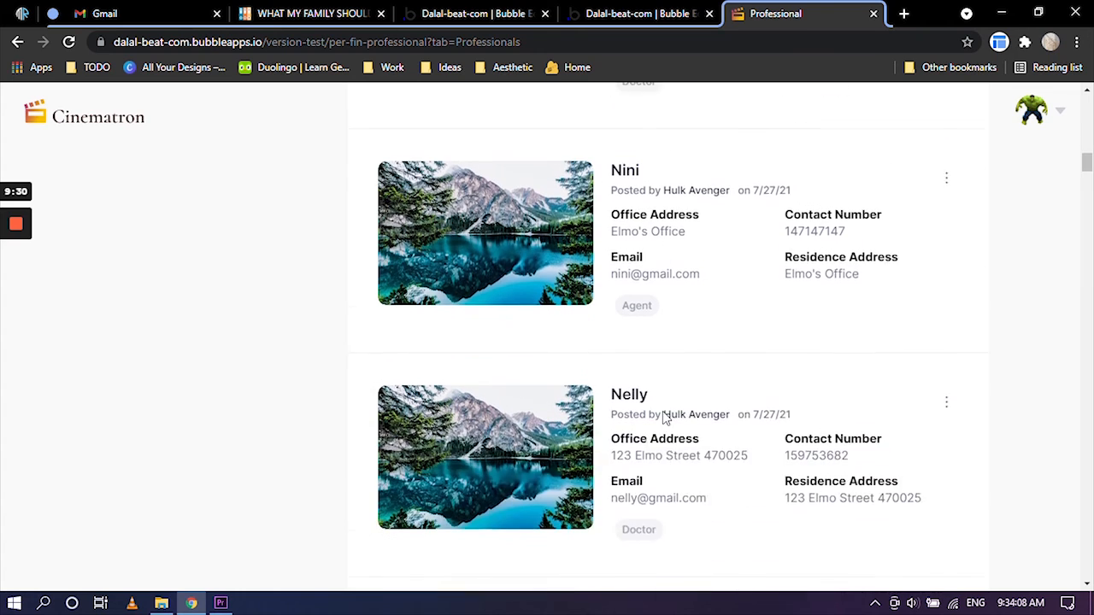
scroll(662, 411, "up", 12)
scroll(663, 417, "up", 4)
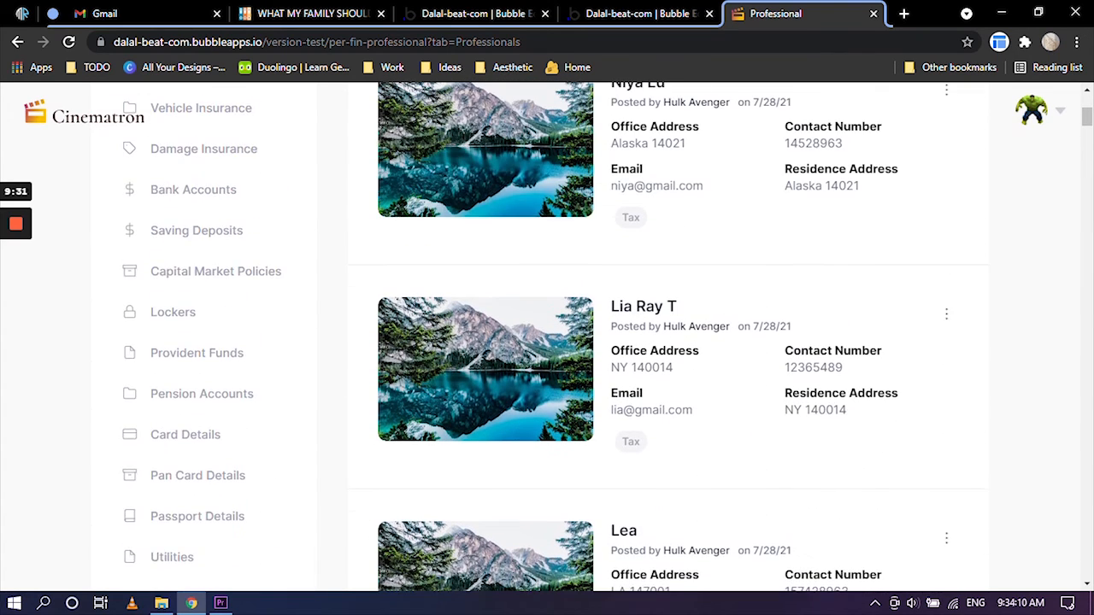
left_click(501, 10)
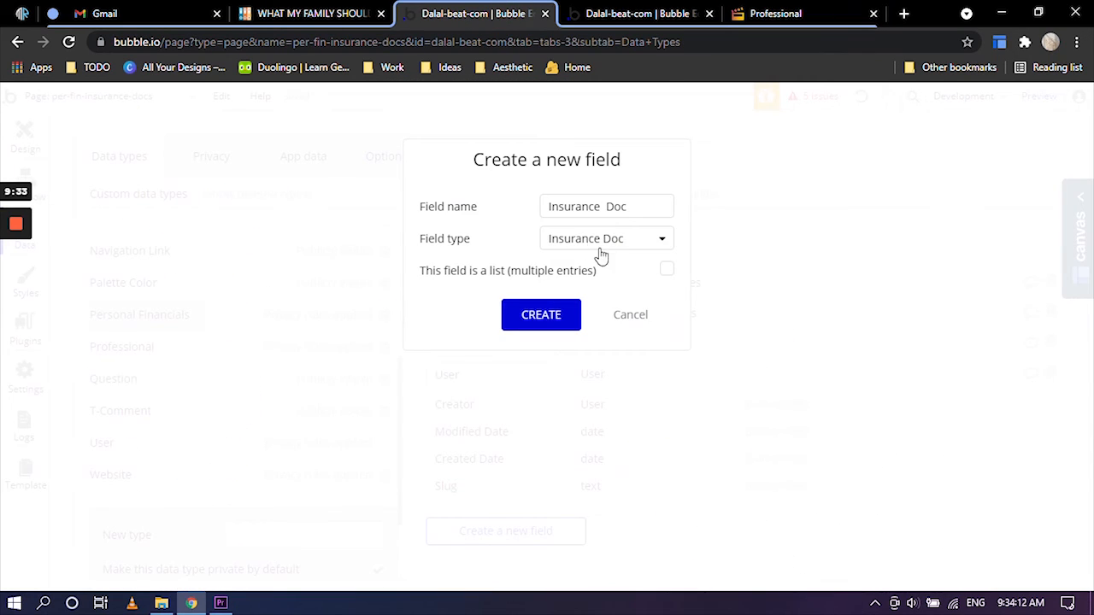
left_click(774, 13)
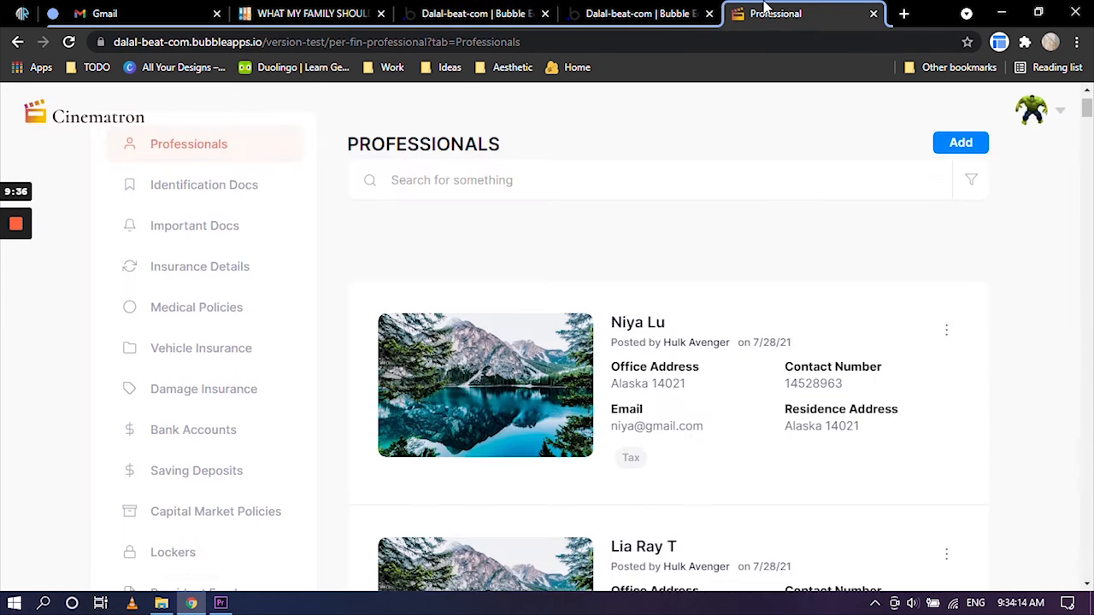
scroll(651, 413, "down", 4)
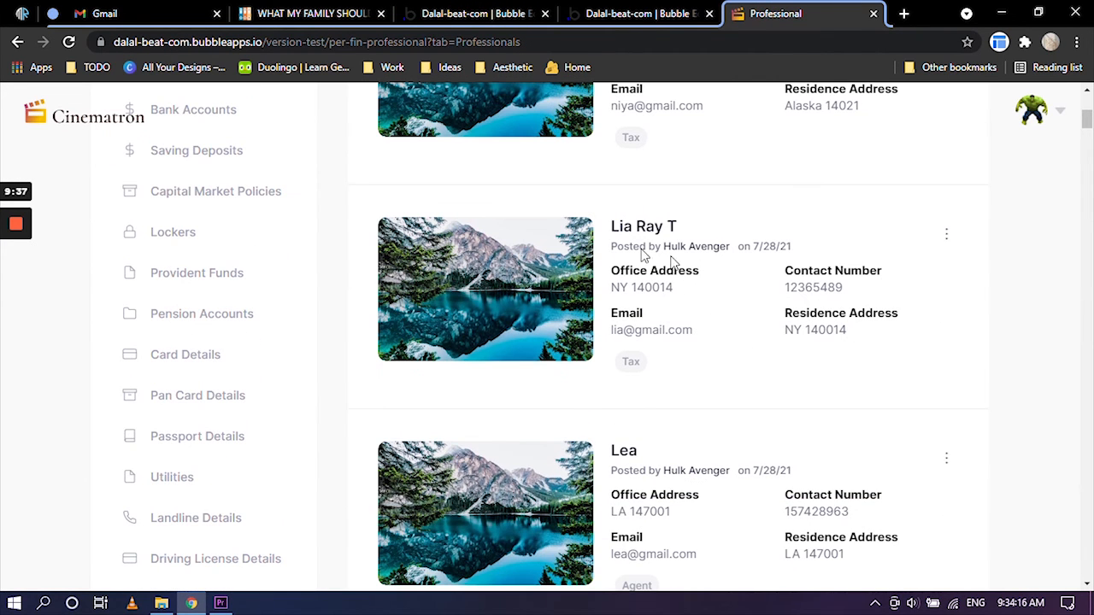
left_click(506, 10)
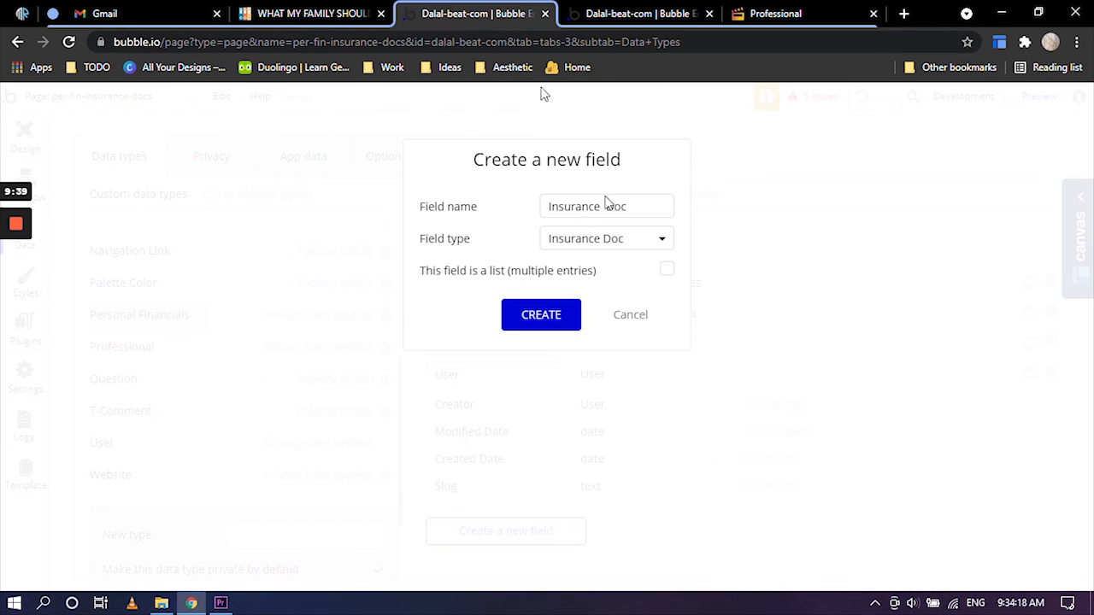
Make the Insurance Doc field a list with multiple entries and create it on the Personal Financials data type.
left_click(667, 272)
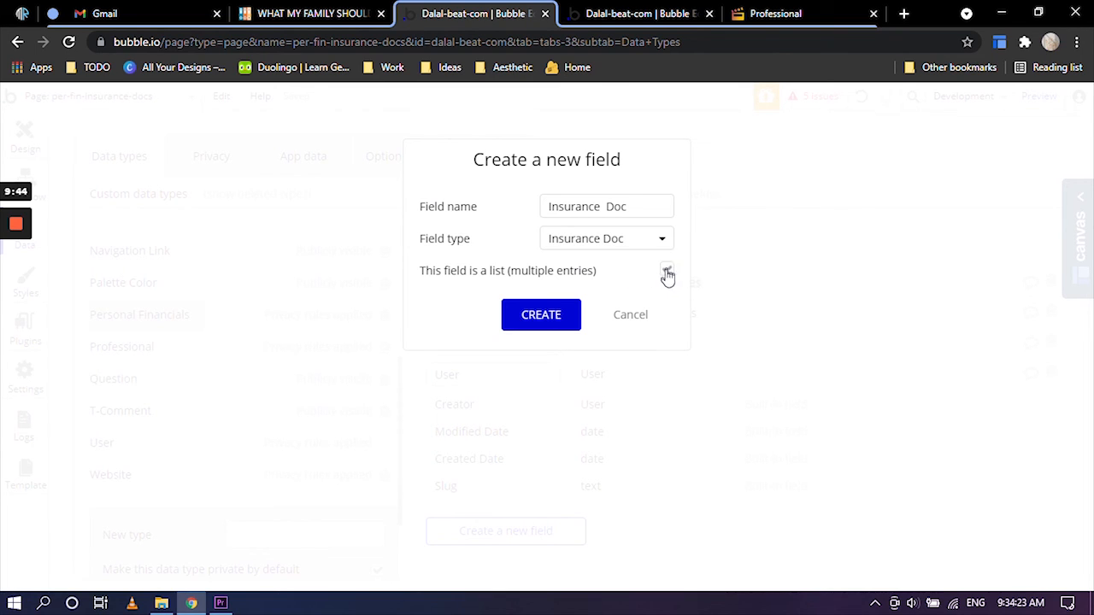
left_click(541, 317)
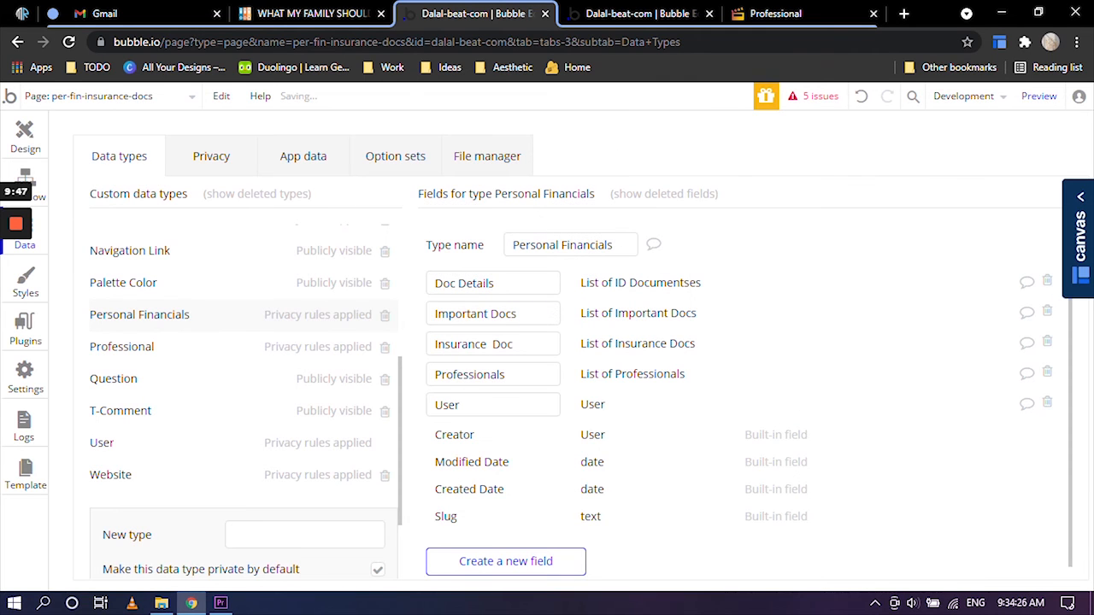
left_click(515, 344)
left_click(604, 348)
left_click_drag(435, 343, 512, 344)
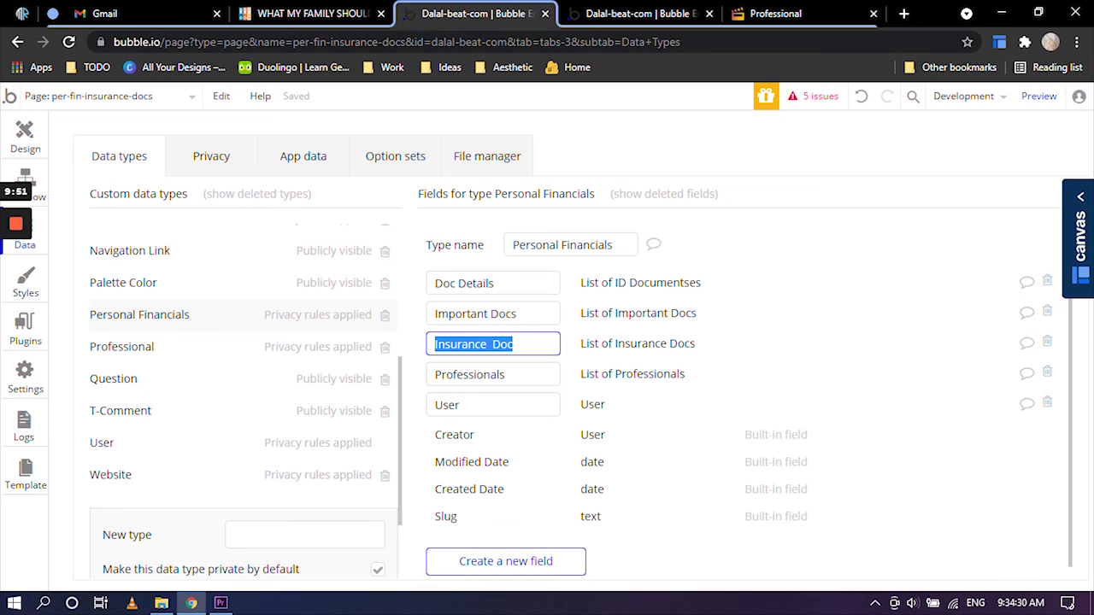
left_click(516, 344)
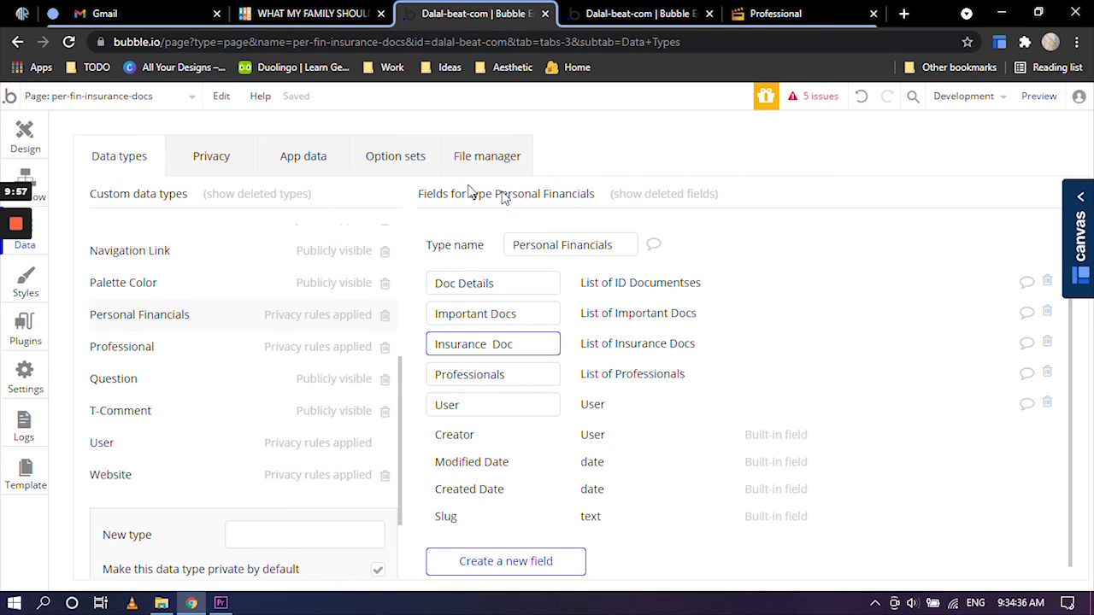
Refresh the Personal Financials app data and save its database view with the Insurance Doc field displayed.
left_click(297, 161)
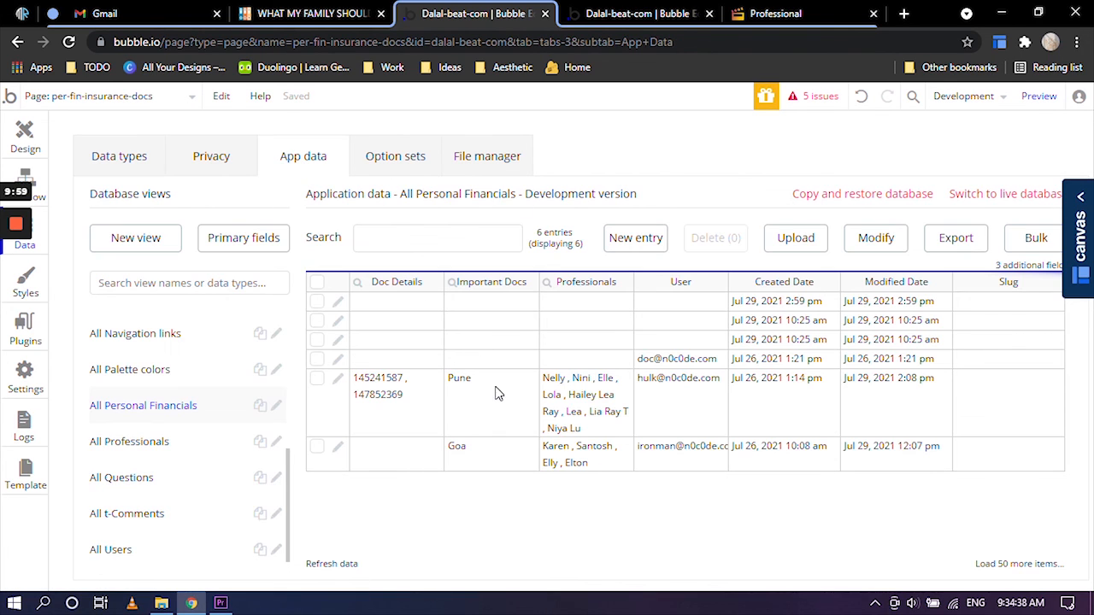
left_click(328, 566)
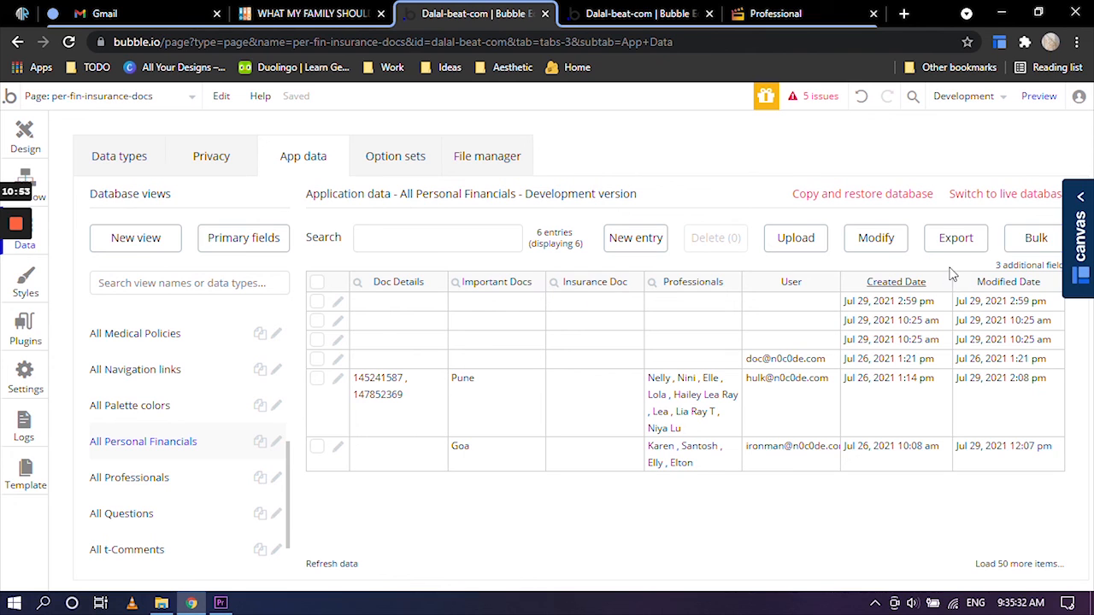
left_click(1012, 272)
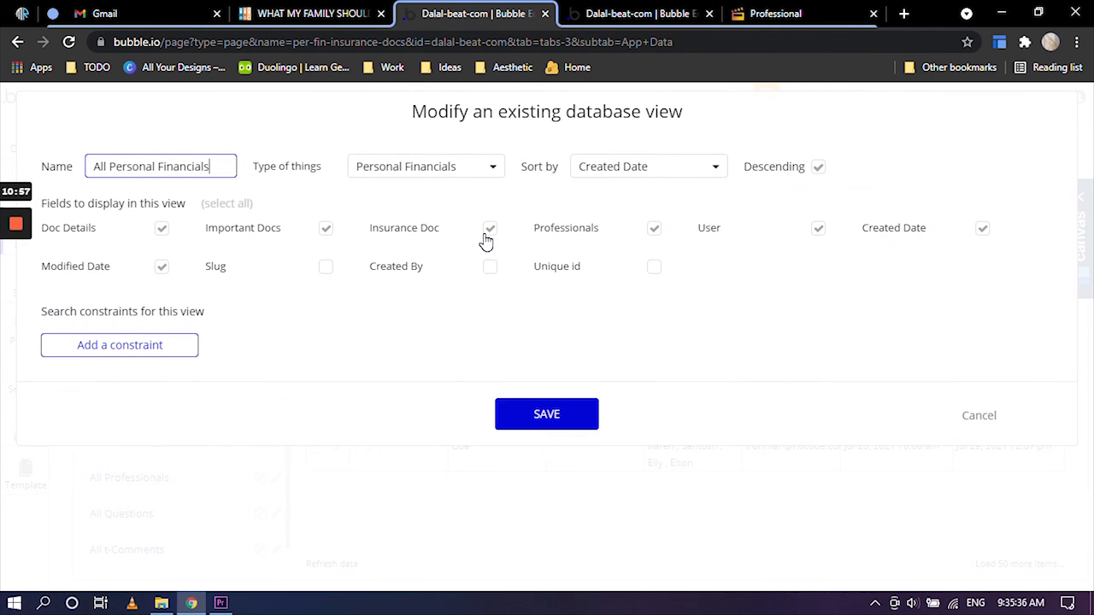
left_click(553, 420)
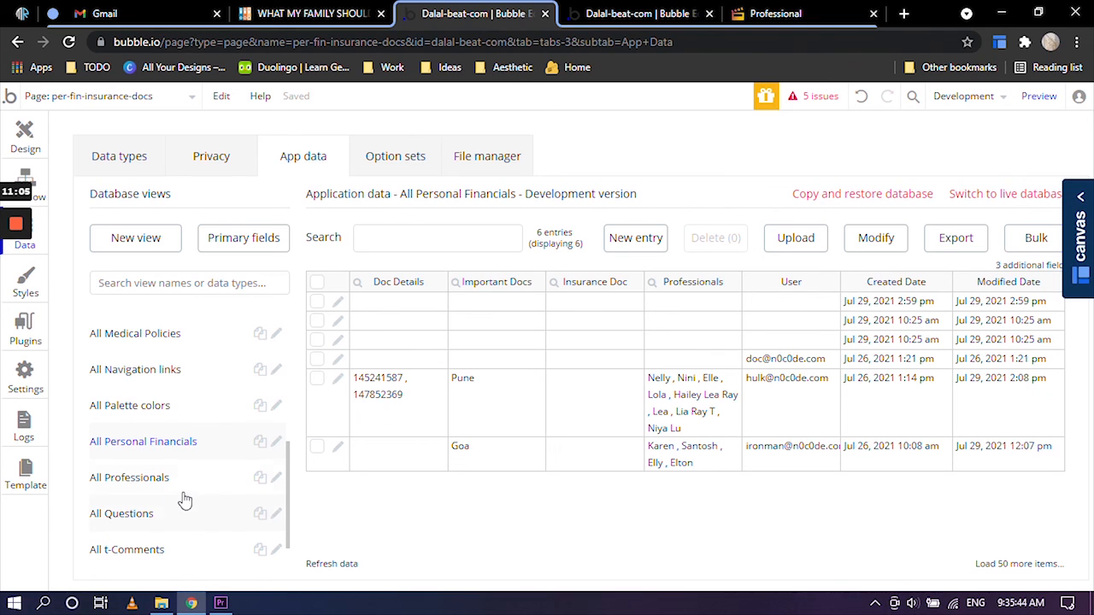
Check the All Insurance Docs data and the Professionals page preview, and return to the All Personal Financials records.
scroll(176, 488, "up", 3)
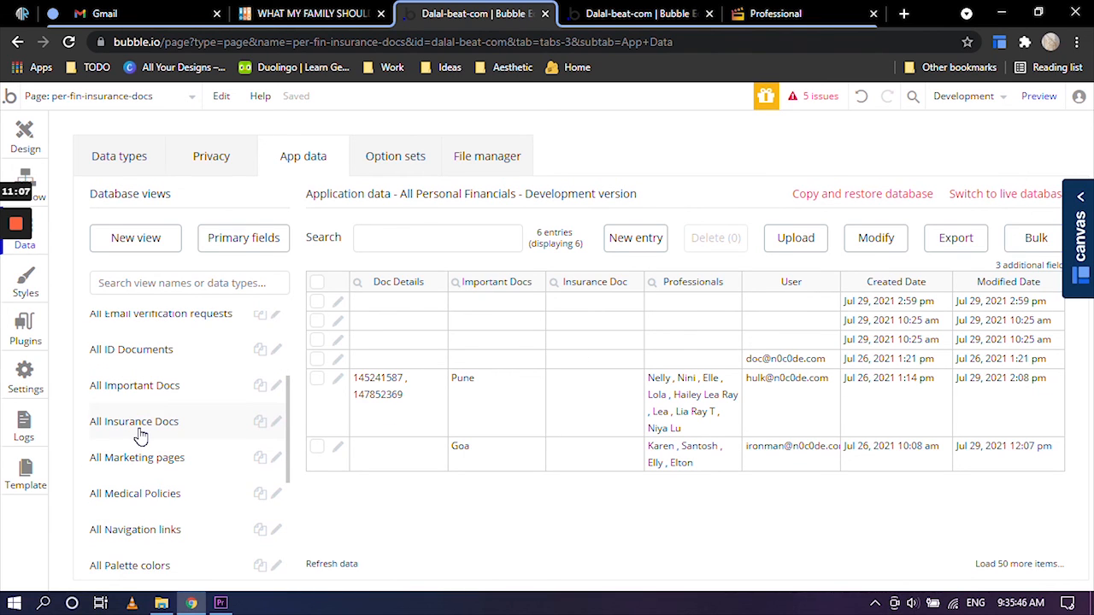
left_click(139, 432)
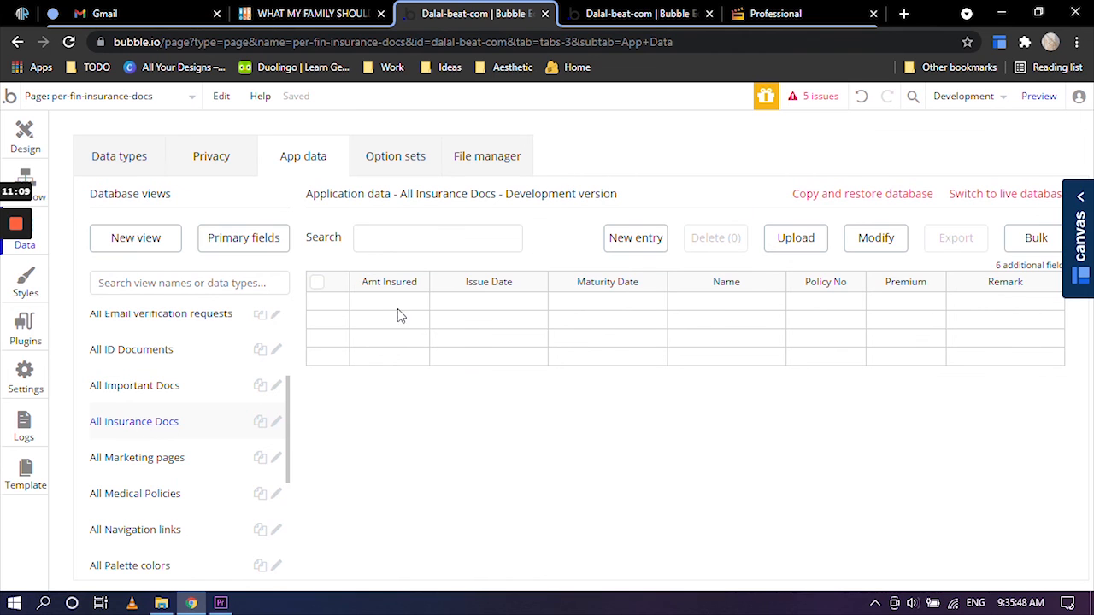
left_click(801, 11)
scroll(690, 279, "up", 5)
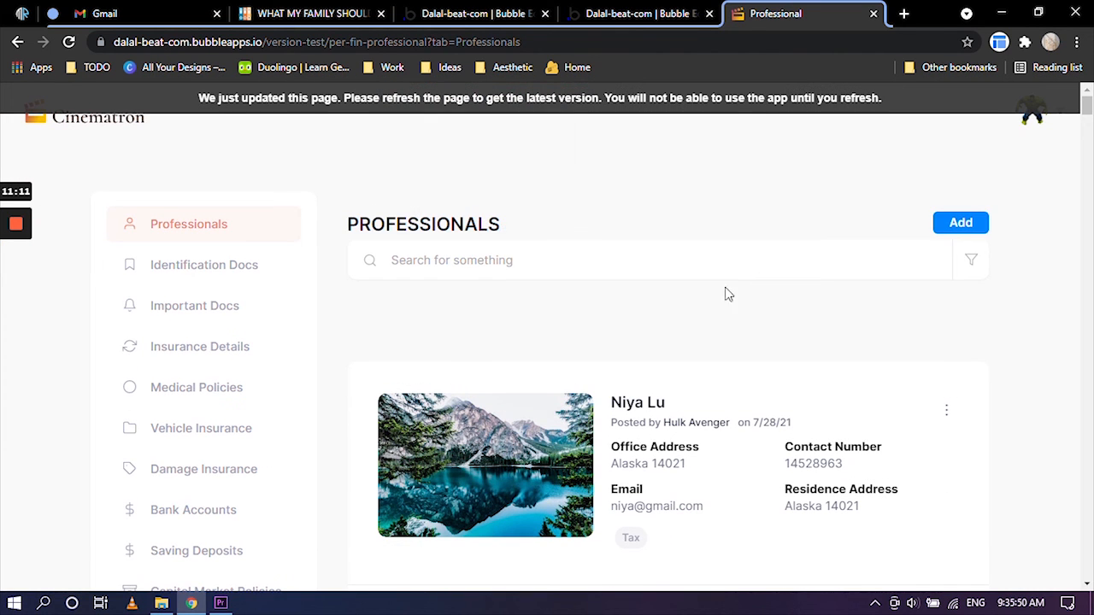
left_click(482, 10)
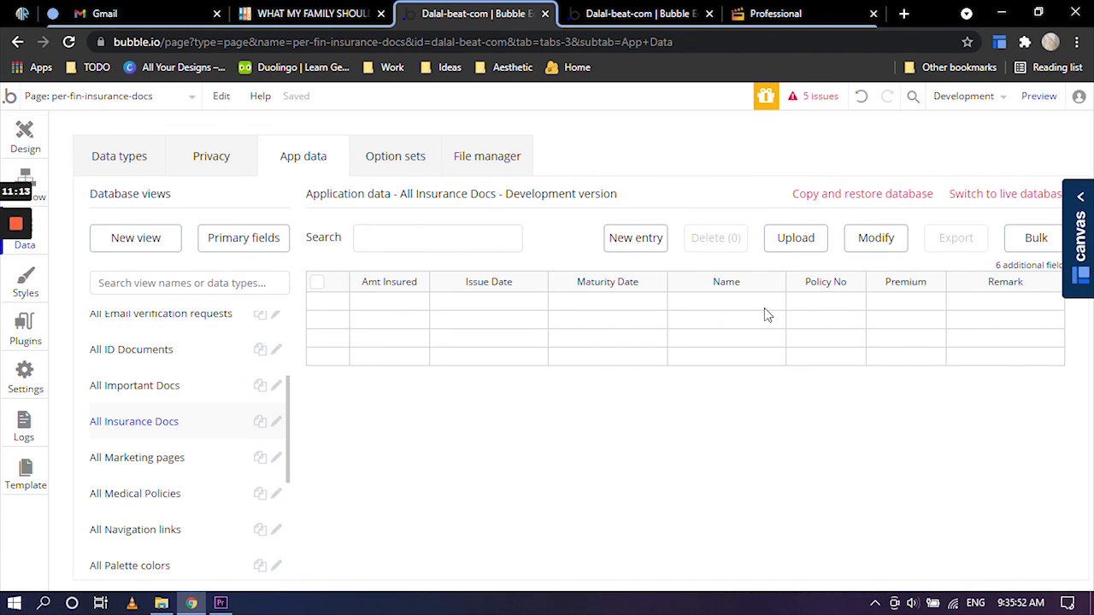
scroll(145, 402, "down", 2)
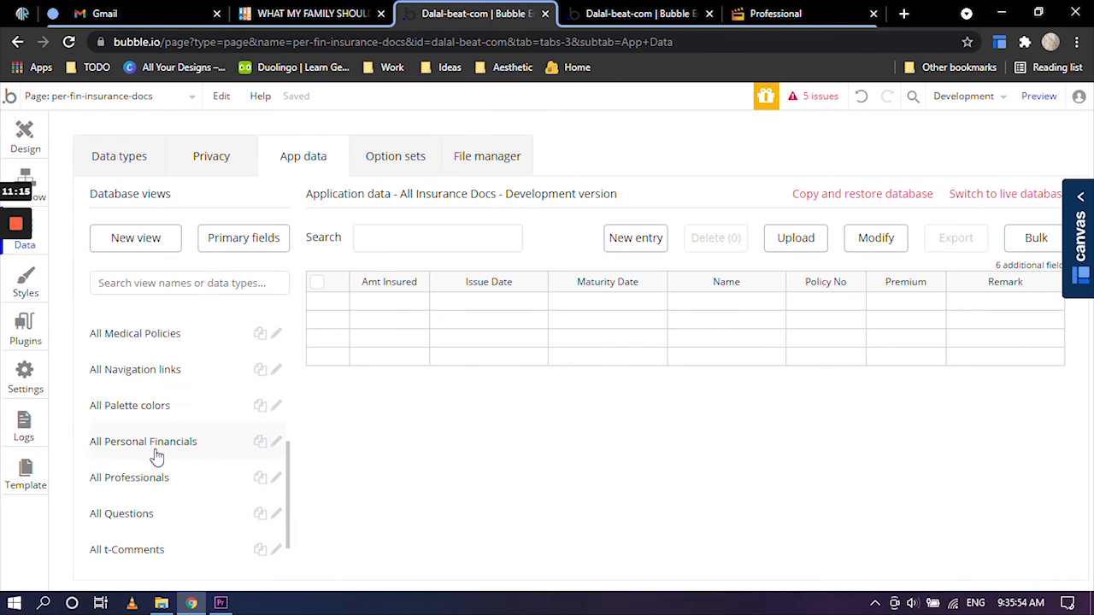
left_click(154, 444)
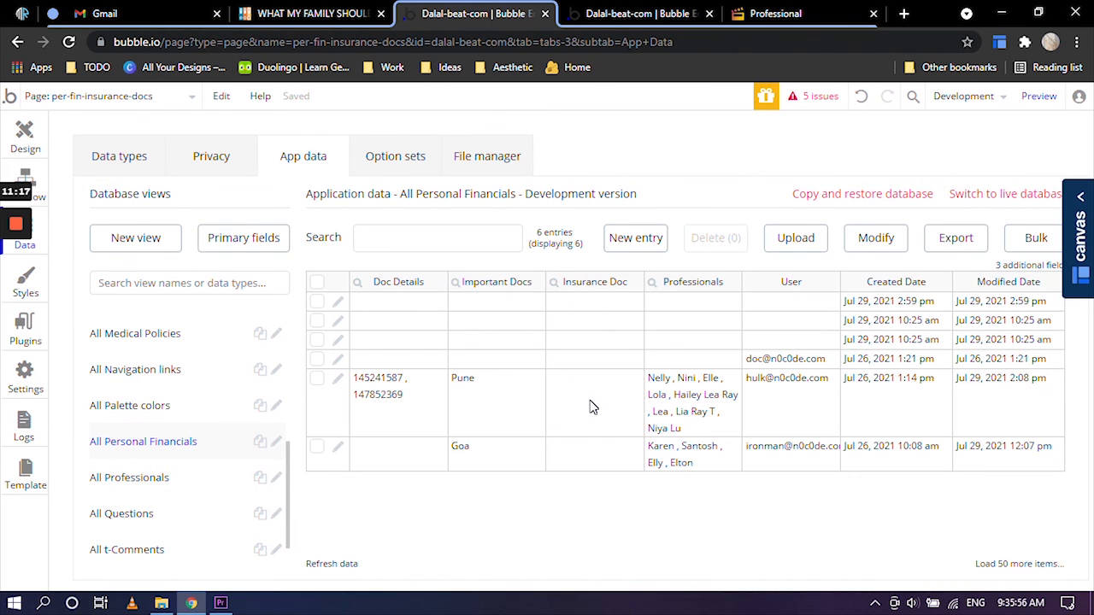